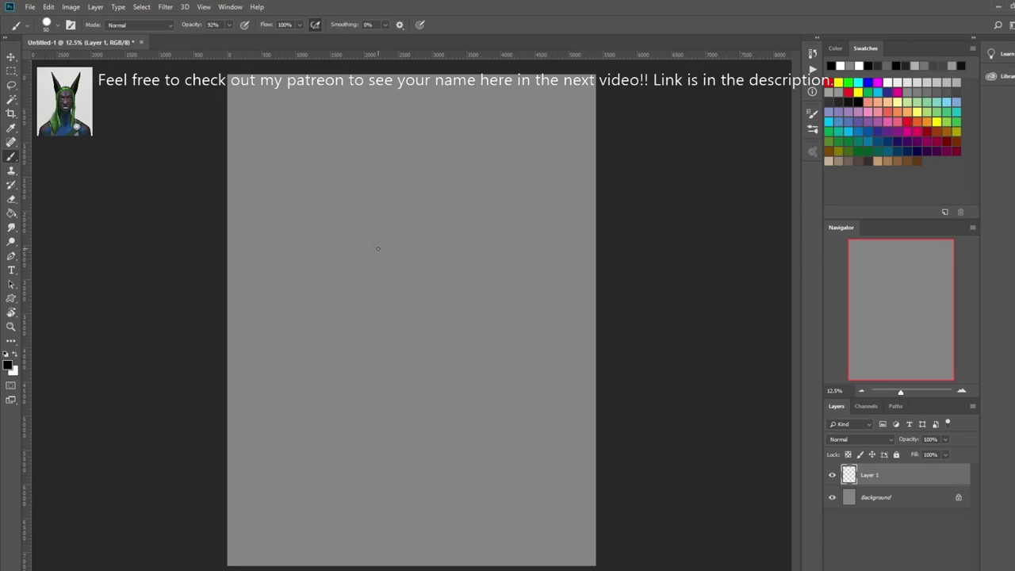
- At 50% brush opacity, rough in the head, torso and curves toward the legs
{"action": "left_click_drag", "start_coordinate": [474, 253], "coordinate": [478, 266]}
{"action": "key", "text": "5"}
{"action": "mouse_move", "coordinate": [395, 243]}
{"action": "left_mouse_down"}
{"action": "mouse_move", "coordinate": [488, 252]}
{"action": "mouse_move", "coordinate": [479, 325]}
{"action": "left_mouse_up"}
{"action": "mouse_move", "coordinate": [400, 317]}
{"action": "left_mouse_down"}
{"action": "mouse_move", "coordinate": [463, 354]}
{"action": "mouse_move", "coordinate": [406, 401]}
{"action": "mouse_move", "coordinate": [458, 373]}
{"action": "mouse_move", "coordinate": [484, 398]}
{"action": "mouse_move", "coordinate": [393, 452]}
{"action": "left_mouse_up"}
{"action": "mouse_move", "coordinate": [425, 379]}
{"action": "left_mouse_down"}
{"action": "mouse_move", "coordinate": [366, 448]}
{"action": "mouse_move", "coordinate": [493, 404]}
{"action": "mouse_move", "coordinate": [476, 428]}
{"action": "mouse_move", "coordinate": [366, 476]}
{"action": "mouse_move", "coordinate": [400, 493]}
{"action": "mouse_move", "coordinate": [349, 412]}
{"action": "left_mouse_up"}
- Squash and skew the lassoed foot, then redraw its left outline
{"action": "key", "text": "l"}
{"action": "key", "text": "ctrl+t"}
{"action": "left_click_drag", "start_coordinate": [555, 435], "coordinate": [508, 458]}
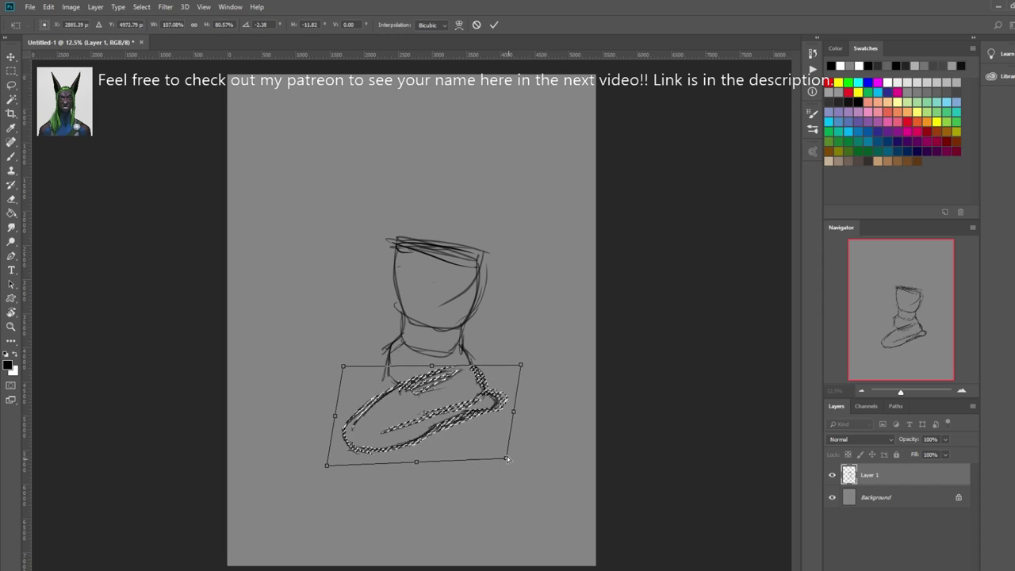
{"action": "key", "text": "Return"}
{"action": "key", "text": "ctrl+d"}
{"action": "key", "text": "b"}
{"action": "mouse_move", "coordinate": [385, 371]}
{"action": "left_mouse_down"}
{"action": "mouse_move", "coordinate": [321, 419]}
{"action": "mouse_move", "coordinate": [309, 457]}
{"action": "mouse_move", "coordinate": [394, 382]}
{"action": "mouse_move", "coordinate": [326, 456]}
{"action": "mouse_move", "coordinate": [358, 386]}
{"action": "left_mouse_up"}
- Erase stray lines and redraw the foot outline, neck's left line and chin
{"action": "key", "text": "e"}
{"action": "key", "text": "b"}
{"action": "key", "text": "e"}
{"action": "mouse_move", "coordinate": [326, 420]}
{"action": "left_mouse_down"}
{"action": "mouse_move", "coordinate": [456, 372]}
{"action": "mouse_move", "coordinate": [397, 391]}
{"action": "left_mouse_up"}
{"action": "key", "text": "b"}
{"action": "left_click_drag", "start_coordinate": [402, 301], "coordinate": [385, 366]}
{"action": "key", "text": "e"}
{"action": "key", "text": "b"}
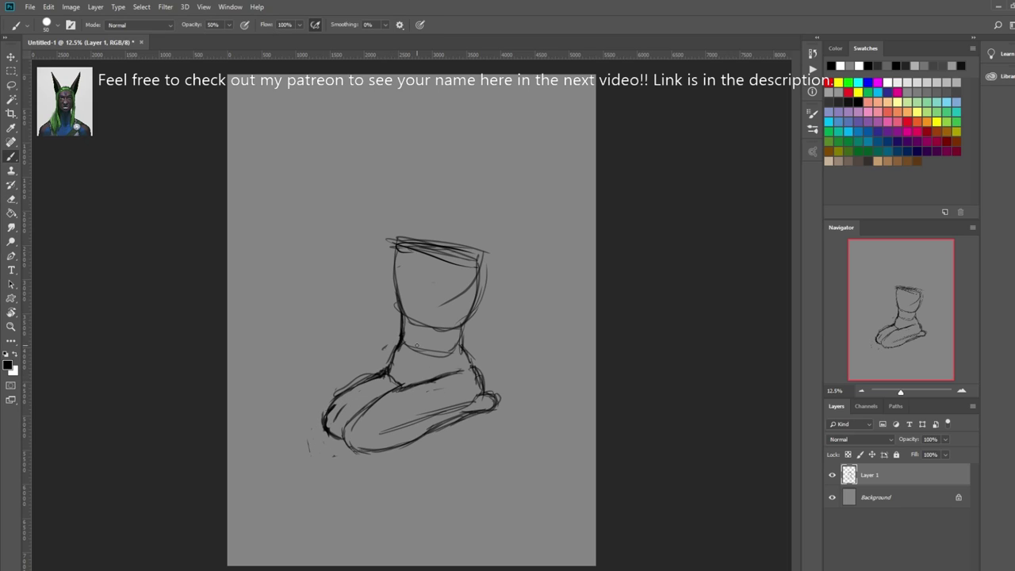
{"action": "left_click_drag", "start_coordinate": [402, 327], "coordinate": [389, 366]}
{"action": "mouse_move", "coordinate": [403, 318]}
{"action": "left_mouse_down"}
{"action": "mouse_move", "coordinate": [449, 306]}
{"action": "mouse_move", "coordinate": [420, 332]}
{"action": "left_mouse_up"}
- Add the lower-face curve, chest centre line, torso edge, waist, ankle and long leg line
{"action": "left_click_drag", "start_coordinate": [477, 268], "coordinate": [413, 295]}
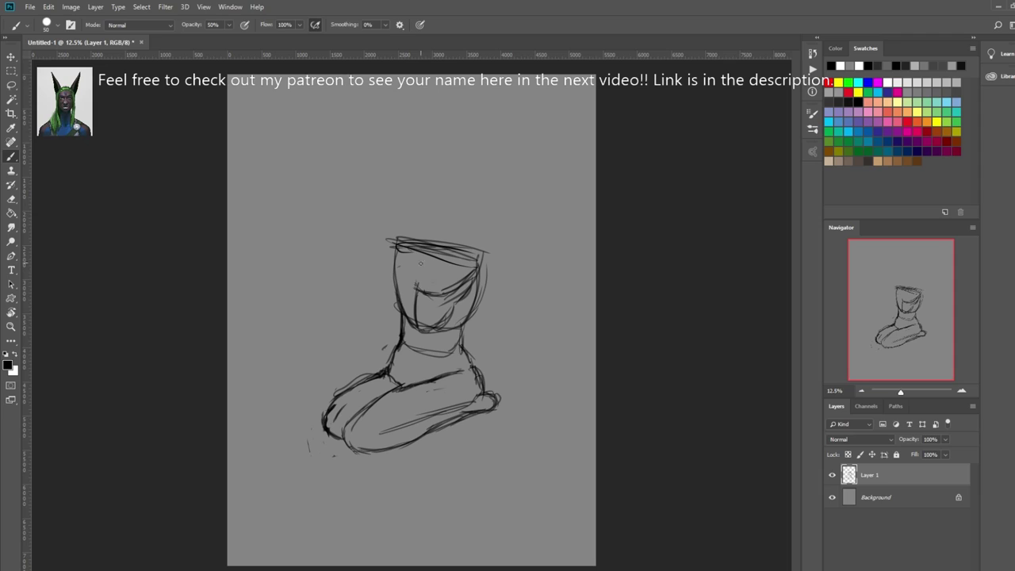
{"action": "left_click_drag", "start_coordinate": [425, 255], "coordinate": [414, 290]}
{"action": "left_click_drag", "start_coordinate": [391, 241], "coordinate": [396, 287]}
{"action": "left_click_drag", "start_coordinate": [436, 332], "coordinate": [419, 369]}
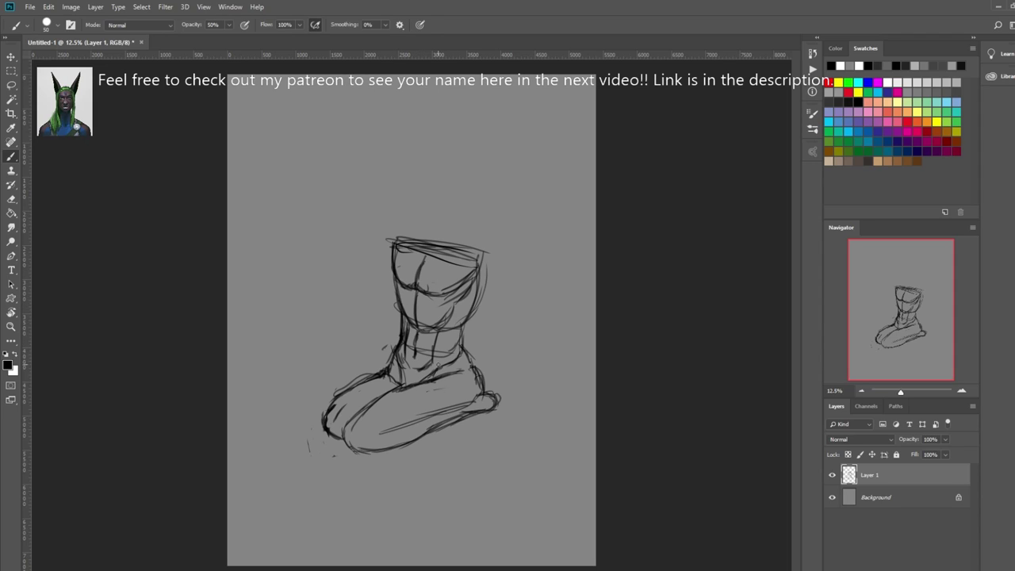
{"action": "left_click_drag", "start_coordinate": [416, 383], "coordinate": [444, 372]}
{"action": "mouse_move", "coordinate": [475, 348]}
{"action": "left_mouse_down"}
{"action": "mouse_move", "coordinate": [475, 410]}
{"action": "mouse_move", "coordinate": [366, 437]}
{"action": "mouse_move", "coordinate": [286, 487]}
{"action": "left_mouse_up"}
- Distort the leg strokes into shape and draw a shoulder with a long right arm
{"action": "key", "text": "ctrl+t"}
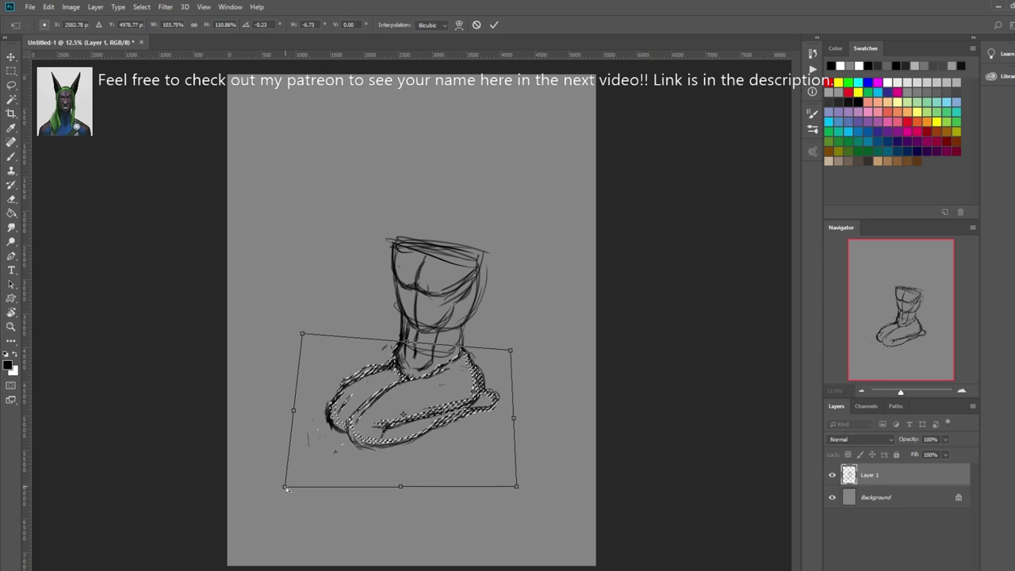
{"action": "key", "text": "Return"}
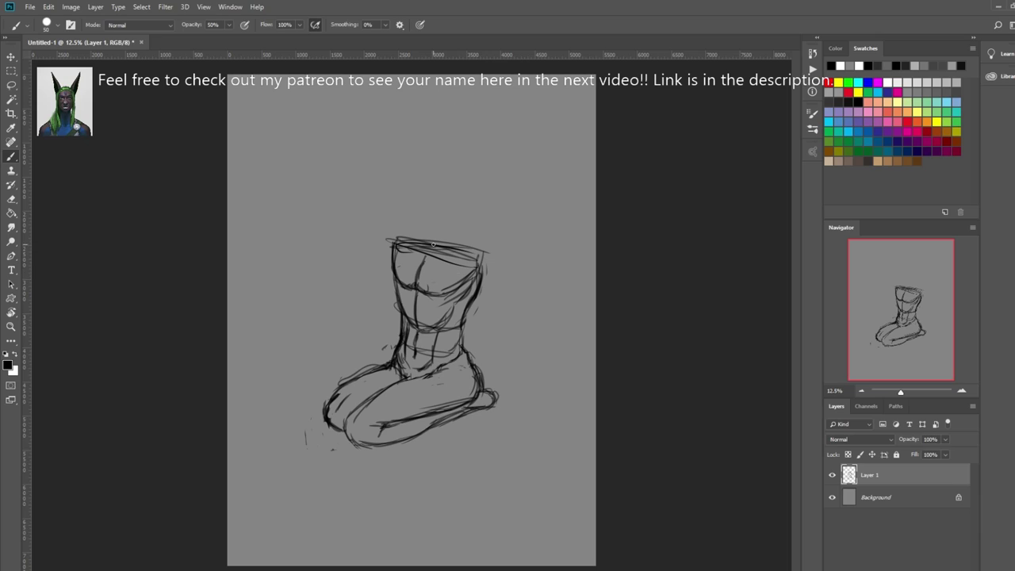
{"action": "mouse_move", "coordinate": [433, 245]}
{"action": "left_mouse_down"}
{"action": "mouse_move", "coordinate": [488, 242]}
{"action": "mouse_move", "coordinate": [511, 337]}
{"action": "left_mouse_up"}
- Draw the hanging right arm with shoulder, forearm and fingertips near the knee
{"action": "mouse_move", "coordinate": [493, 268]}
{"action": "left_mouse_down"}
{"action": "mouse_move", "coordinate": [519, 408]}
{"action": "mouse_move", "coordinate": [544, 425]}
{"action": "left_mouse_up"}
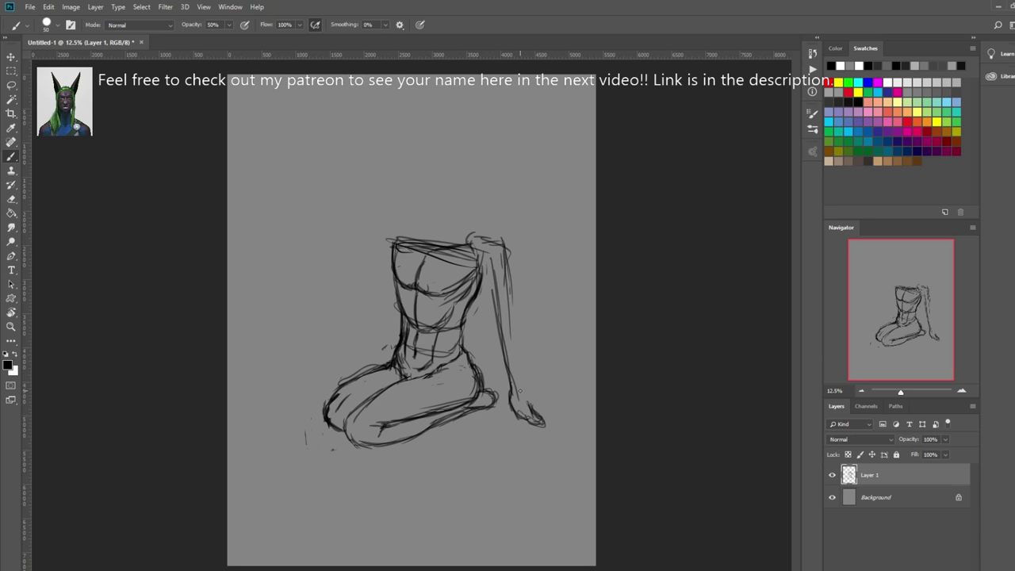
{"action": "key", "text": "ctrl+z"}
{"action": "mouse_move", "coordinate": [471, 245]}
{"action": "left_mouse_down"}
{"action": "mouse_move", "coordinate": [509, 270]}
{"action": "mouse_move", "coordinate": [478, 236]}
{"action": "mouse_move", "coordinate": [514, 335]}
{"action": "left_mouse_up"}
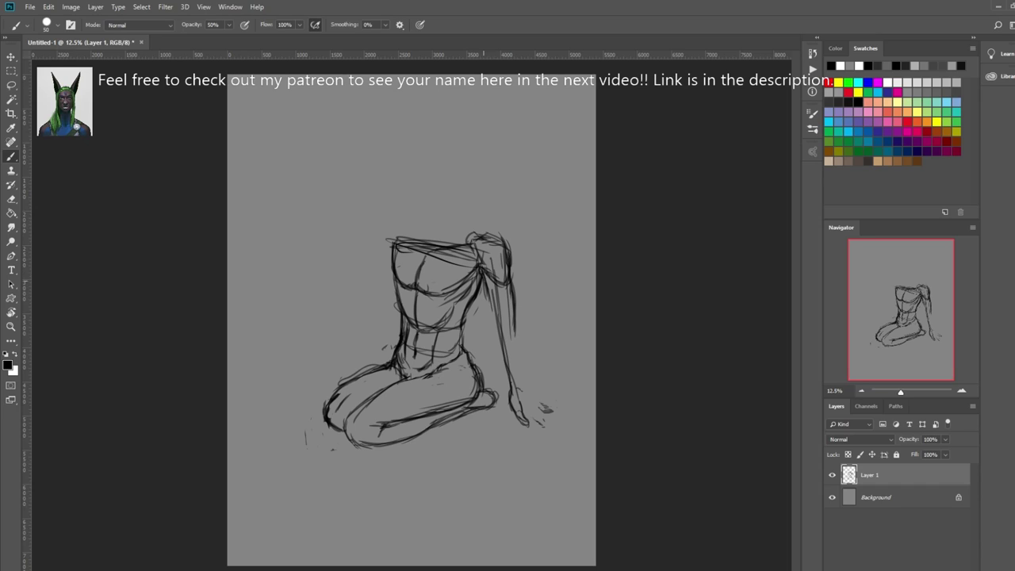
{"action": "mouse_move", "coordinate": [484, 281]}
{"action": "left_mouse_down"}
{"action": "mouse_move", "coordinate": [523, 396]}
{"action": "mouse_move", "coordinate": [503, 363]}
{"action": "left_mouse_up"}
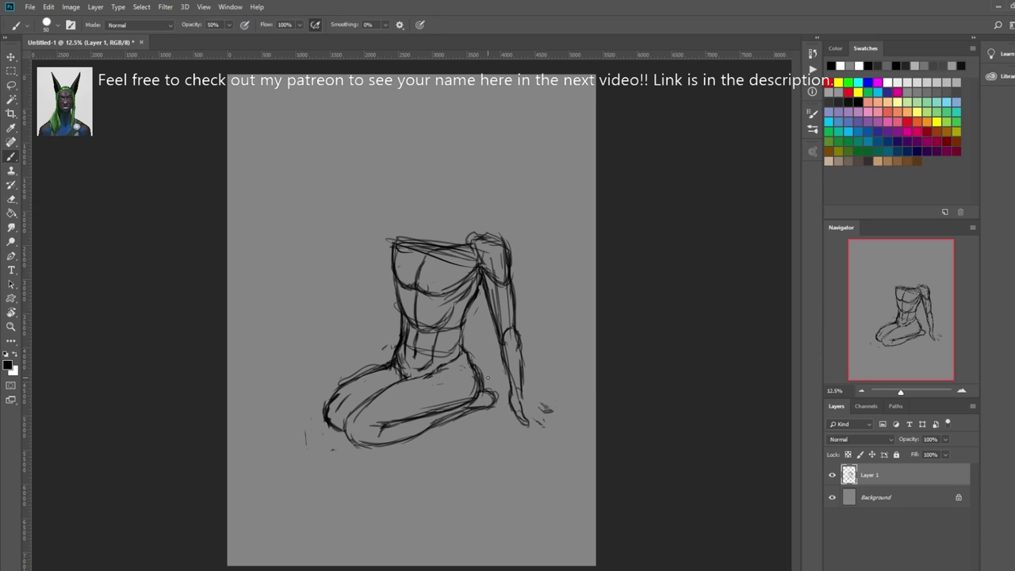
{"action": "left_click_drag", "start_coordinate": [546, 415], "coordinate": [539, 417]}
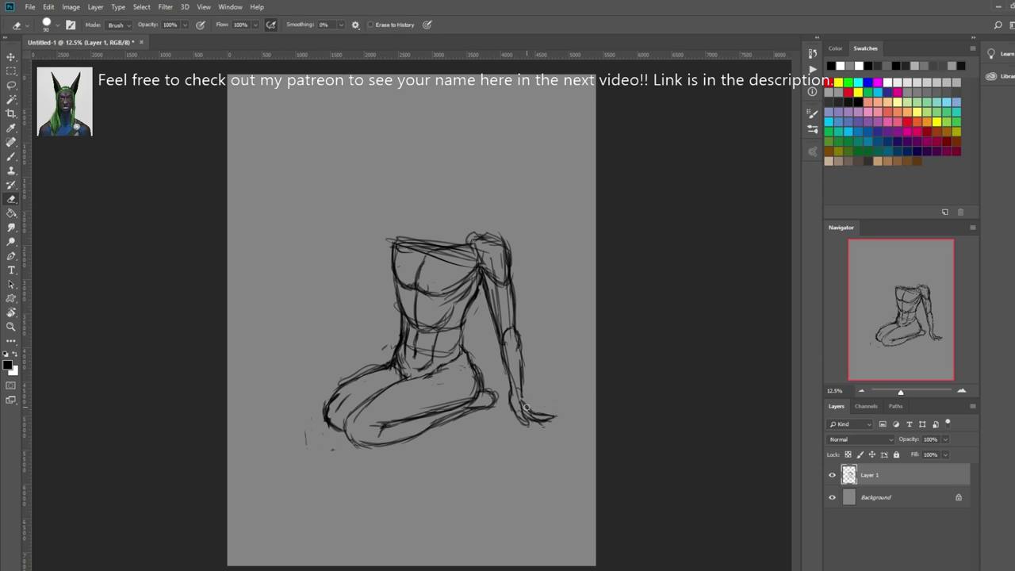
- Lasso the hanging arm and slightly scale and tilt it
{"action": "key", "text": "l"}
{"action": "left_click_drag", "start_coordinate": [474, 216], "coordinate": [467, 219]}
{"action": "key", "text": "ctrl+t"}
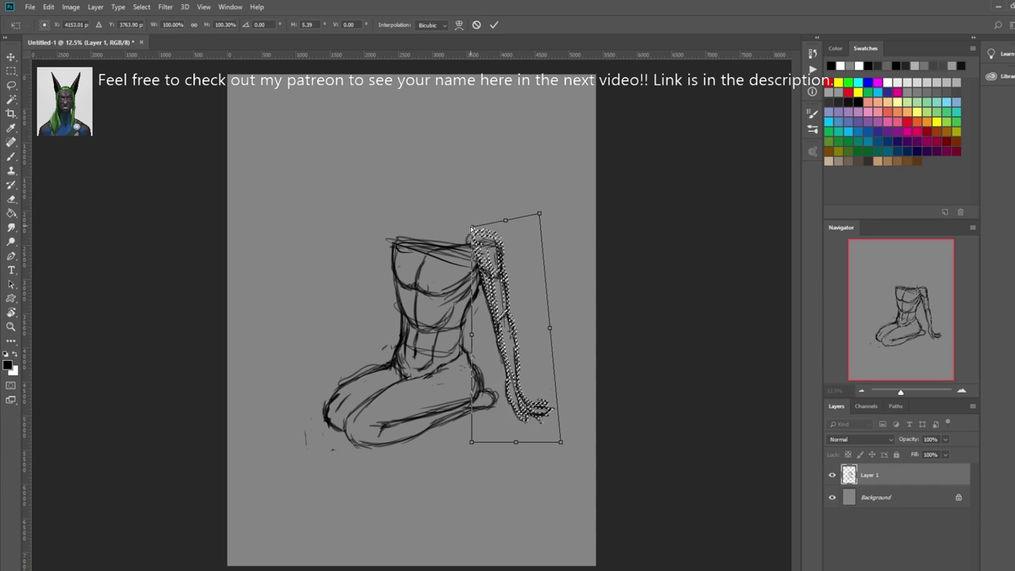
{"action": "left_click_drag", "start_coordinate": [561, 441], "coordinate": [573, 438]}
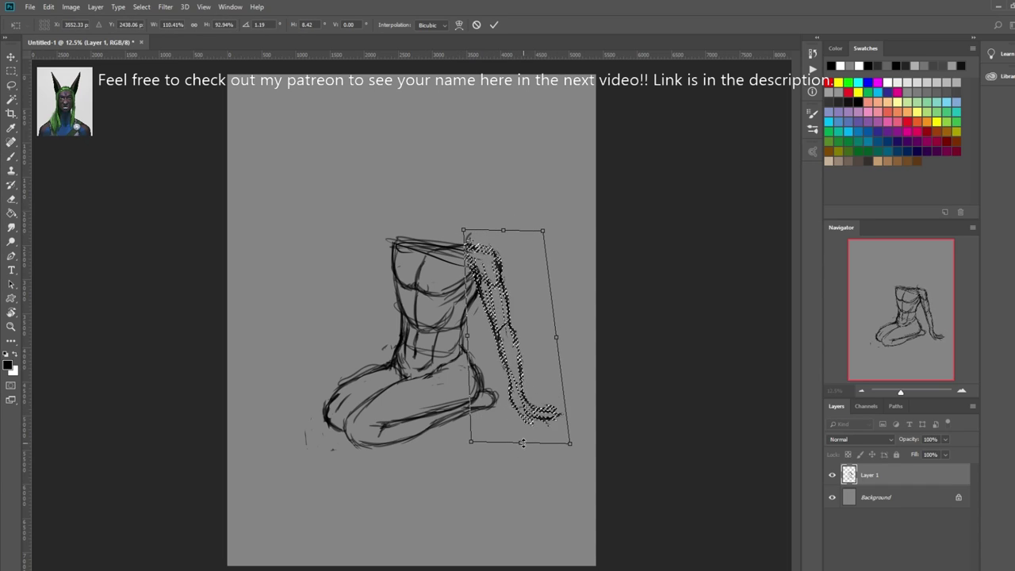
{"action": "key", "text": "Return"}
{"action": "key", "text": "ctrl+d"}
- Sketch the raised left arm from the shoulder ending in a fist
{"action": "key", "text": "b"}
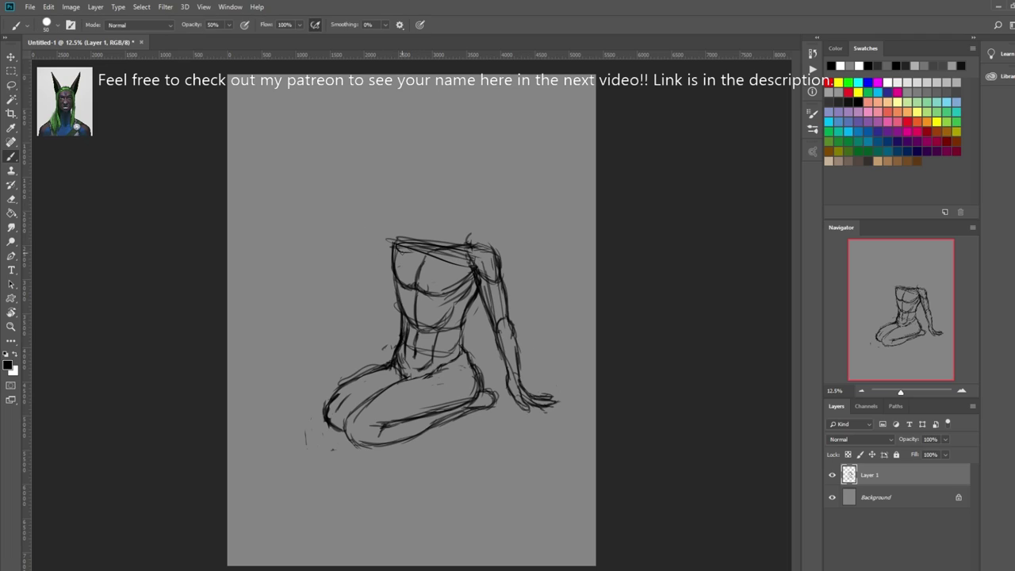
{"action": "left_click_drag", "start_coordinate": [390, 237], "coordinate": [369, 306]}
{"action": "mouse_move", "coordinate": [392, 265]}
{"action": "left_mouse_down"}
{"action": "mouse_move", "coordinate": [366, 310]}
{"action": "mouse_move", "coordinate": [346, 264]}
{"action": "left_mouse_up"}
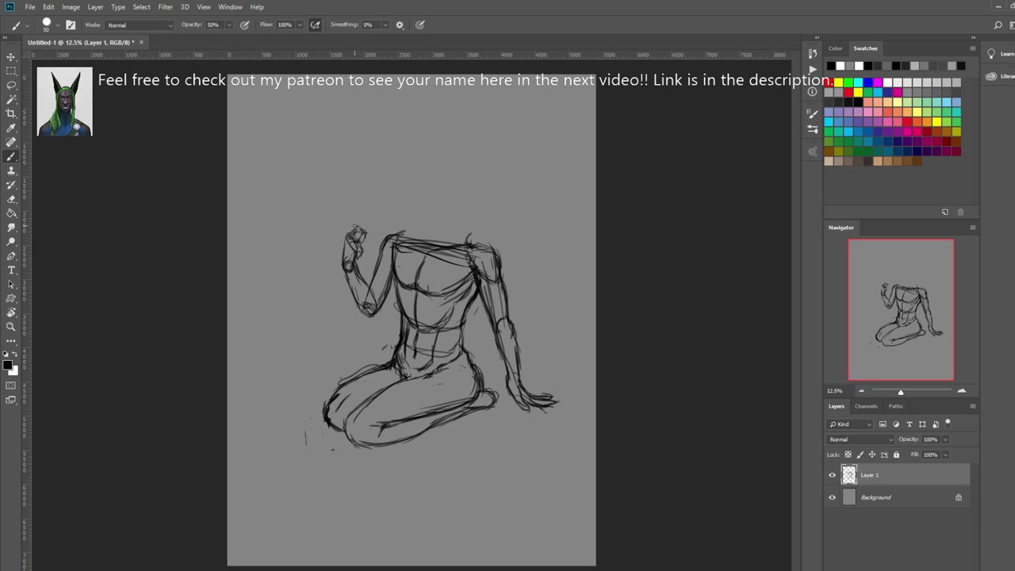
- Sketch the neck lines above the shoulders, including its right side
{"action": "left_click_drag", "start_coordinate": [406, 232], "coordinate": [423, 189]}
{"action": "mouse_move", "coordinate": [448, 200]}
{"action": "left_mouse_down"}
{"action": "mouse_move", "coordinate": [449, 233]}
{"action": "mouse_move", "coordinate": [420, 232]}
{"action": "left_mouse_up"}
{"action": "mouse_move", "coordinate": [455, 200]}
{"action": "left_mouse_down"}
{"action": "mouse_move", "coordinate": [457, 219]}
{"action": "mouse_move", "coordinate": [434, 246]}
{"action": "left_mouse_up"}
{"action": "left_click_drag", "start_coordinate": [428, 202], "coordinate": [426, 241]}
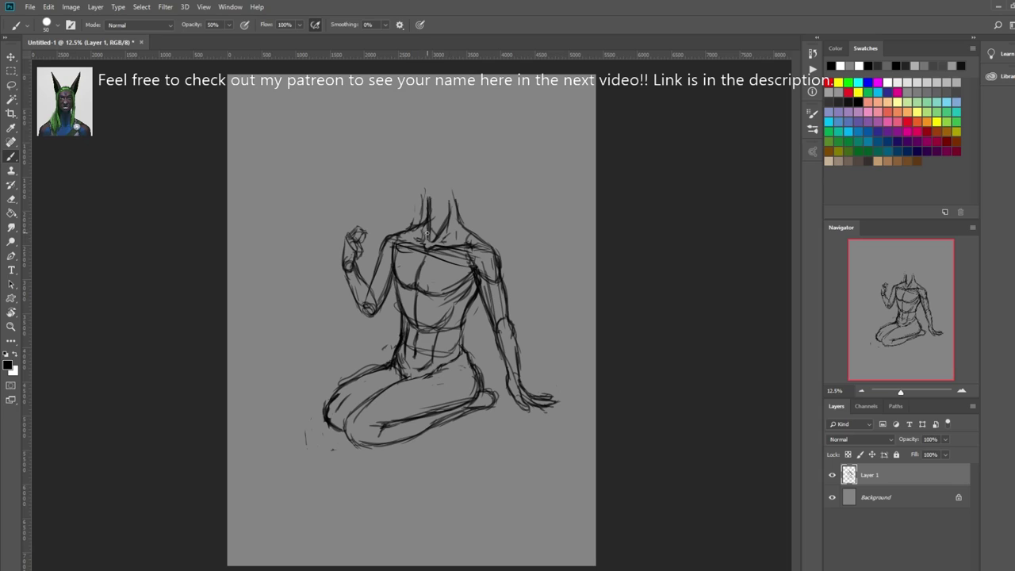
{"action": "left_click_drag", "start_coordinate": [455, 194], "coordinate": [480, 239]}
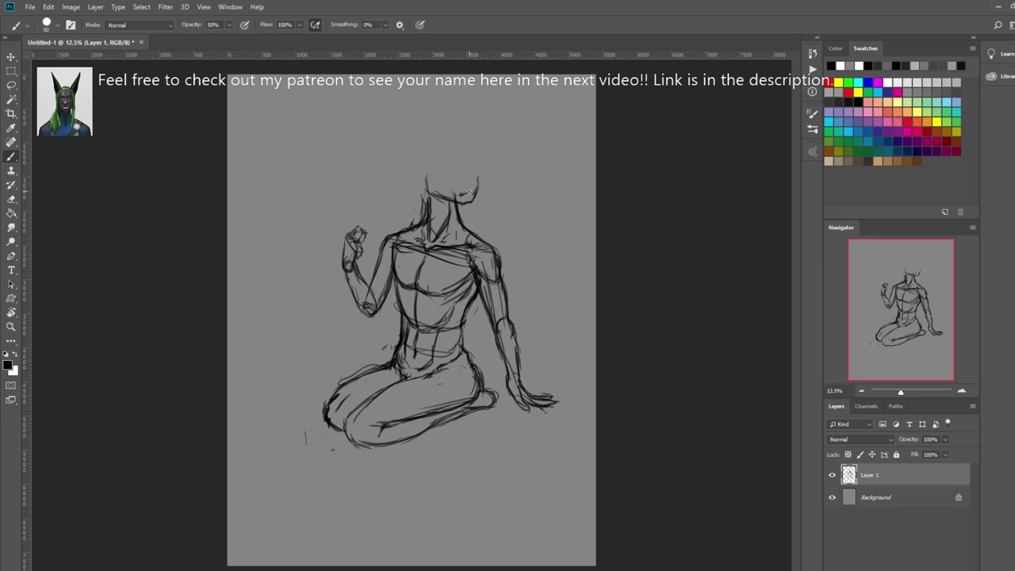
- Draw the jackal head outline with two tall ears and erase extra muzzle lines
{"action": "mouse_move", "coordinate": [468, 156]}
{"action": "left_mouse_down"}
{"action": "mouse_move", "coordinate": [422, 184]}
{"action": "mouse_move", "coordinate": [435, 201]}
{"action": "left_mouse_up"}
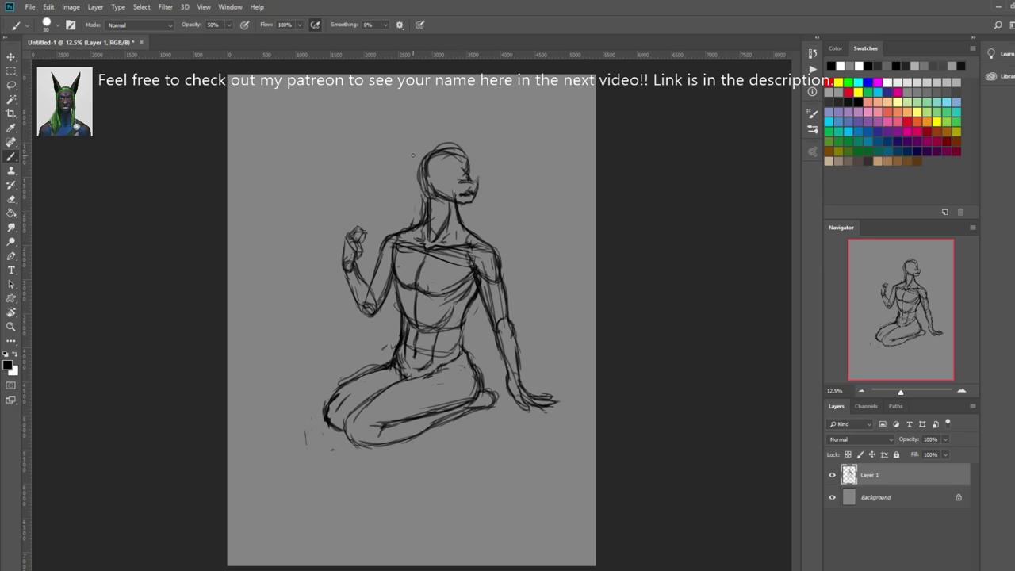
{"action": "left_click_drag", "start_coordinate": [414, 167], "coordinate": [420, 127]}
{"action": "mouse_move", "coordinate": [444, 158]}
{"action": "left_mouse_down"}
{"action": "mouse_move", "coordinate": [443, 101]}
{"action": "mouse_move", "coordinate": [432, 167]}
{"action": "mouse_move", "coordinate": [470, 188]}
{"action": "mouse_move", "coordinate": [458, 131]}
{"action": "left_mouse_up"}
{"action": "key", "text": "e"}
{"action": "key", "text": "b"}
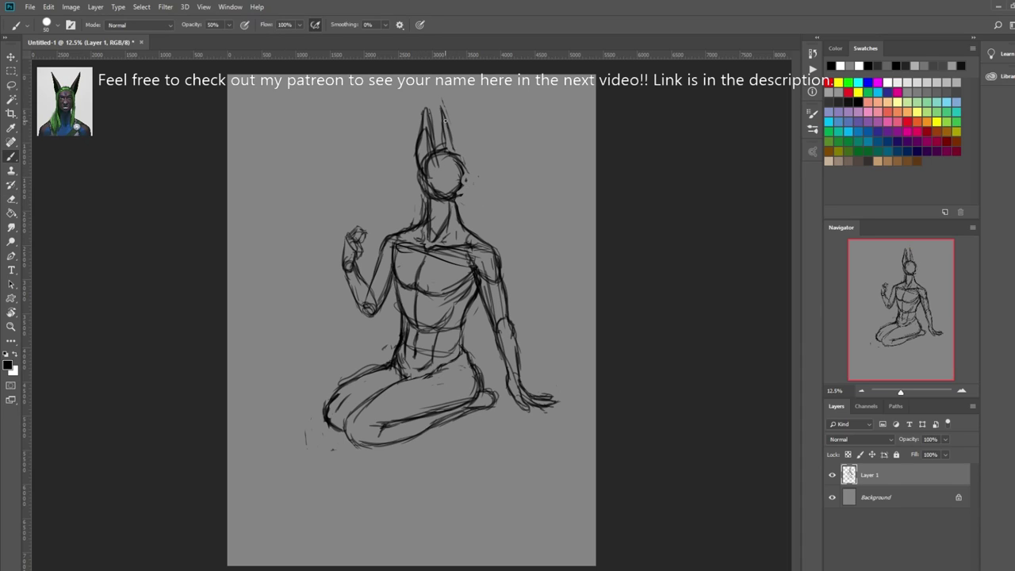
- Rotate the lassoed head and ears more upright, then add faint neck strokes
{"action": "key", "text": "e"}
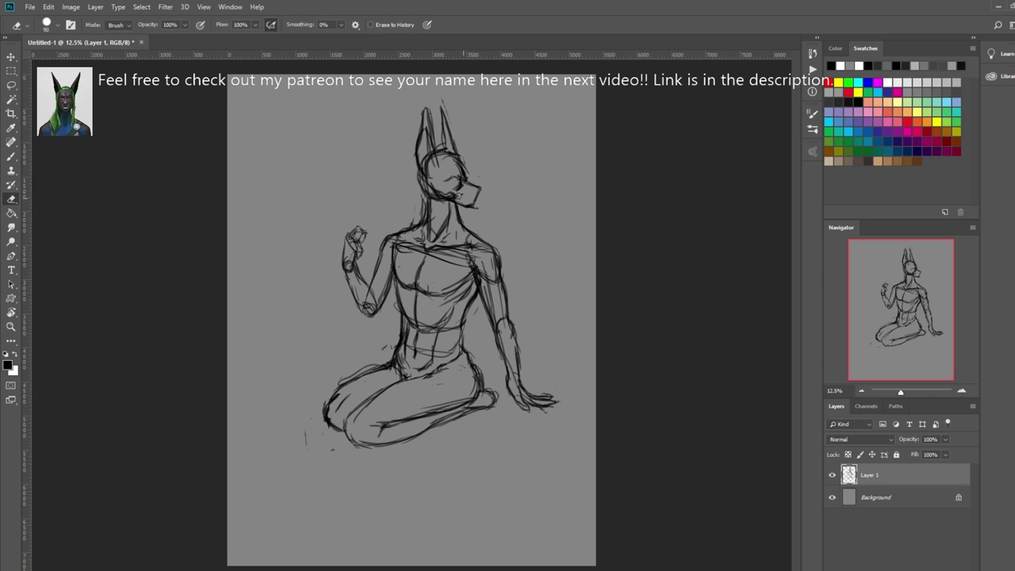
{"action": "mouse_move", "coordinate": [468, 184]}
{"action": "left_mouse_down"}
{"action": "mouse_move", "coordinate": [436, 194]}
{"action": "mouse_move", "coordinate": [418, 216]}
{"action": "mouse_move", "coordinate": [430, 96]}
{"action": "mouse_move", "coordinate": [498, 119]}
{"action": "left_mouse_up"}
{"action": "key", "text": "b"}
{"action": "key", "text": "l"}
{"action": "key", "text": "ctrl+t"}
{"action": "key", "text": "Return"}
{"action": "key", "text": "b"}
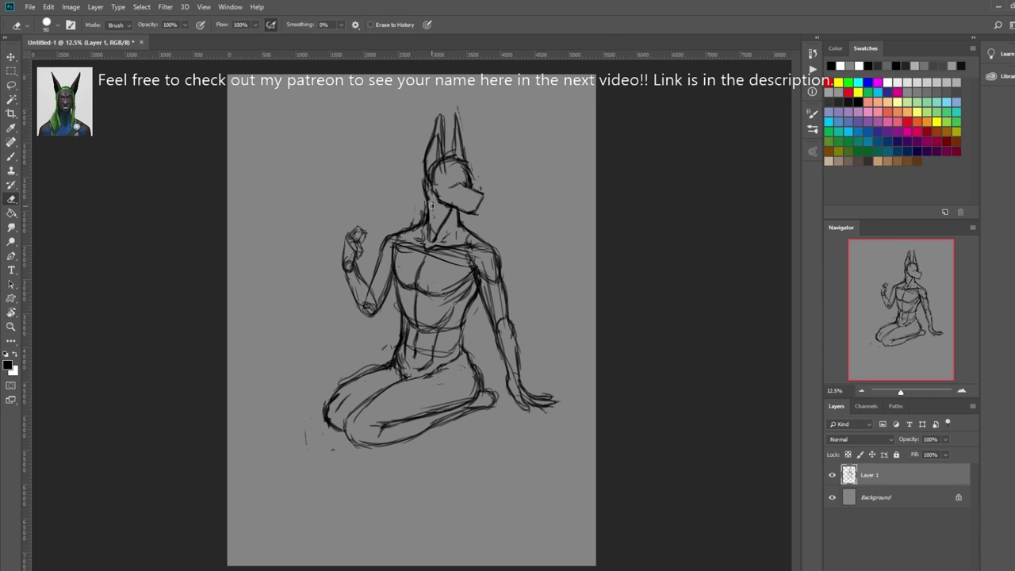
{"action": "left_click_drag", "start_coordinate": [420, 228], "coordinate": [426, 210]}
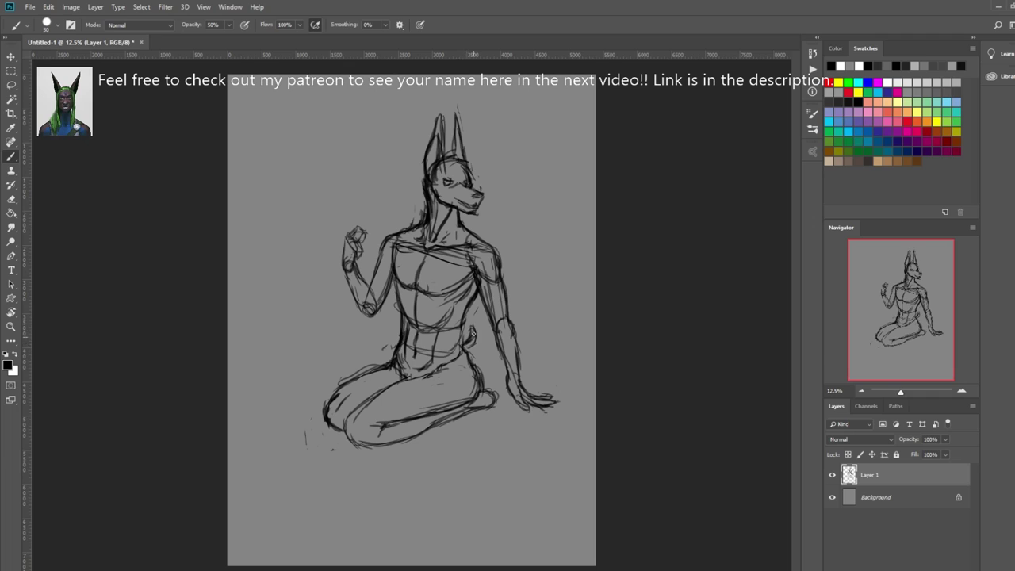
- Stretch and reshape the kneeling legs toward the left
{"action": "key", "text": "l"}
{"action": "left_click_drag", "start_coordinate": [473, 348], "coordinate": [467, 351]}
{"action": "key", "text": "ctrl+t"}
{"action": "left_click_drag", "start_coordinate": [306, 425], "coordinate": [281, 429]}
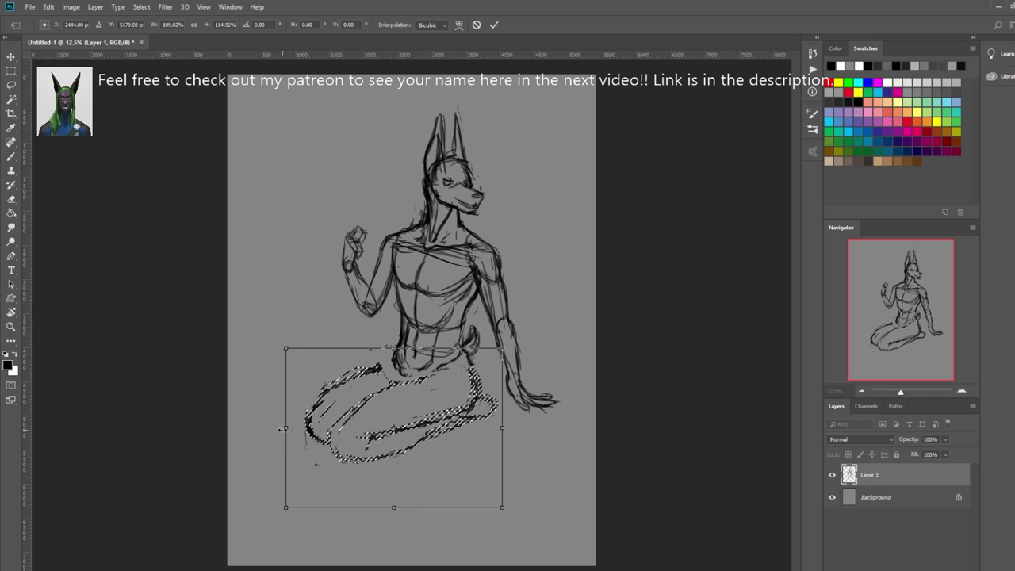
{"action": "left_click_drag", "start_coordinate": [288, 351], "coordinate": [303, 347]}
{"action": "key", "text": "Return"}
{"action": "key", "text": "b"}
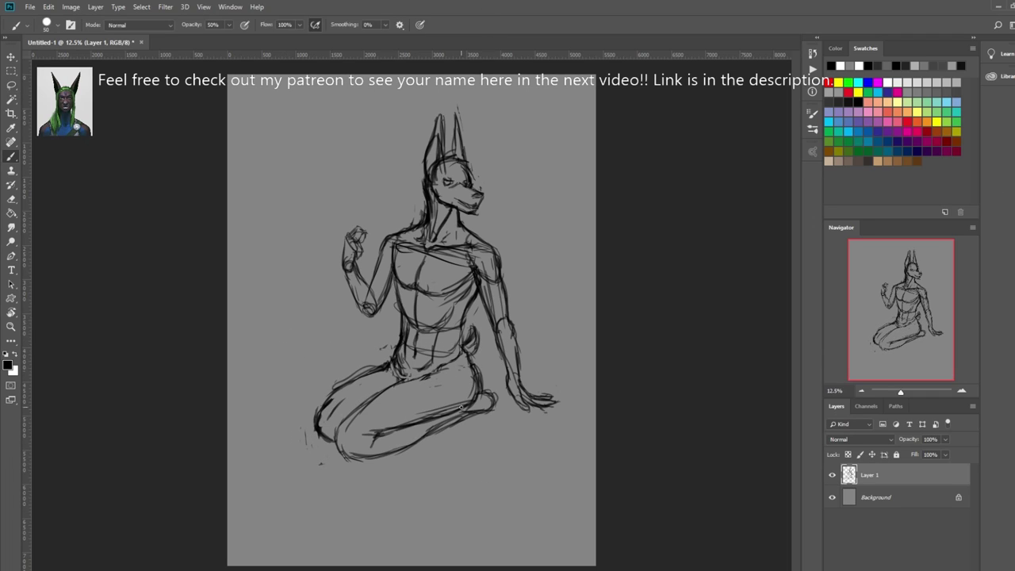
- Delete the raised left arm and duplicate the sketch layer
{"action": "key", "text": "l"}
{"action": "key", "text": "Delete"}
{"action": "mouse_move", "coordinate": [373, 223]}
{"action": "left_mouse_down"}
{"action": "mouse_move", "coordinate": [358, 323]}
{"action": "mouse_move", "coordinate": [452, 427]}
{"action": "left_mouse_up"}
{"action": "key", "text": "b"}
{"action": "key", "text": "ctrl+d"}
{"action": "key", "text": "ctrl+j"}
- Redraw the left arm from the shoulder with the forearm across the thigh
{"action": "left_click_drag", "start_coordinate": [390, 256], "coordinate": [358, 321]}
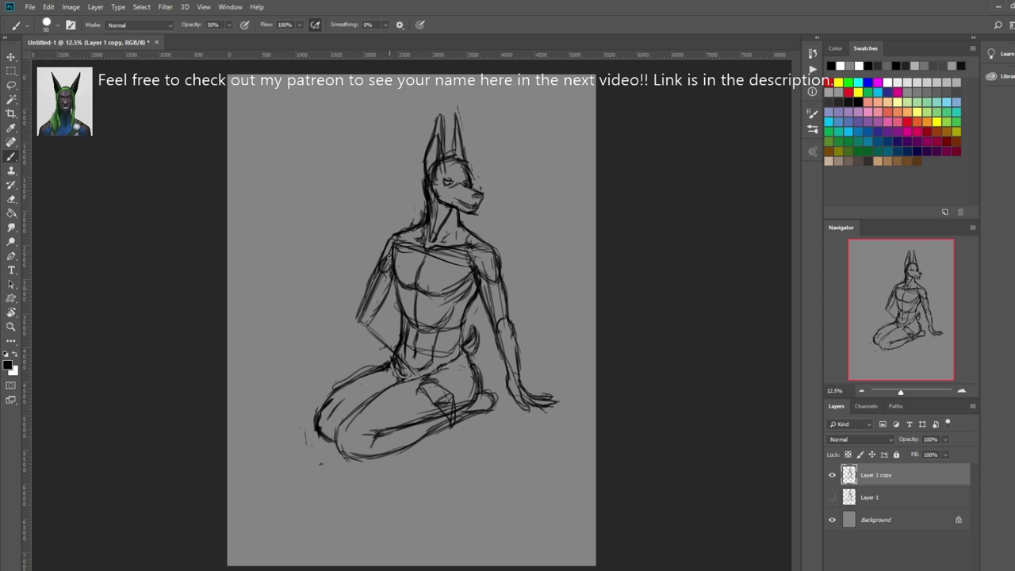
{"action": "mouse_move", "coordinate": [381, 238]}
{"action": "left_mouse_down"}
{"action": "mouse_move", "coordinate": [351, 333]}
{"action": "mouse_move", "coordinate": [419, 385]}
{"action": "left_mouse_up"}
{"action": "left_click_drag", "start_coordinate": [371, 307], "coordinate": [352, 347]}
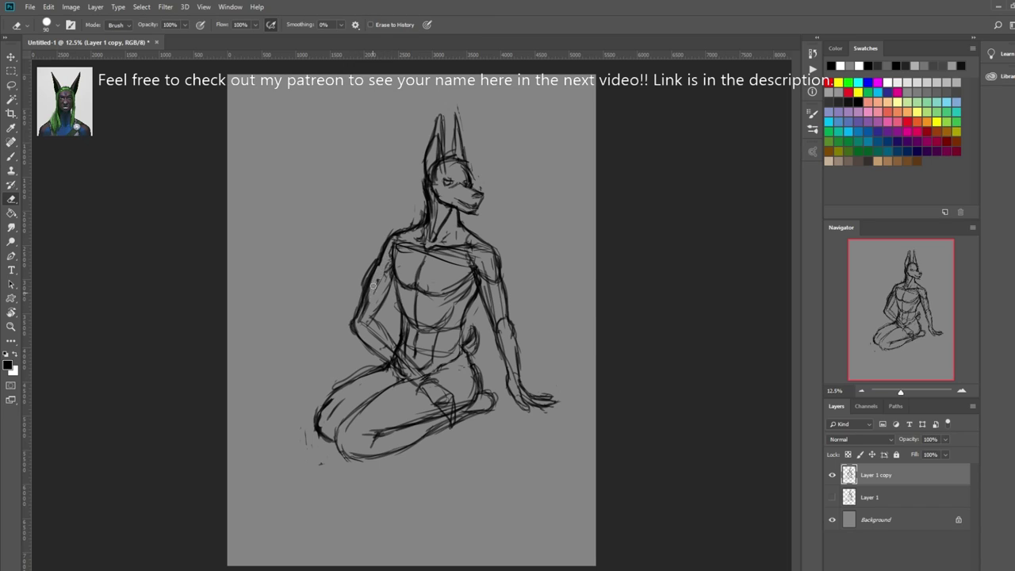
{"action": "mouse_move", "coordinate": [363, 300]}
{"action": "left_mouse_down"}
{"action": "mouse_move", "coordinate": [347, 345]}
{"action": "mouse_move", "coordinate": [396, 279]}
{"action": "mouse_move", "coordinate": [397, 232]}
{"action": "left_mouse_up"}
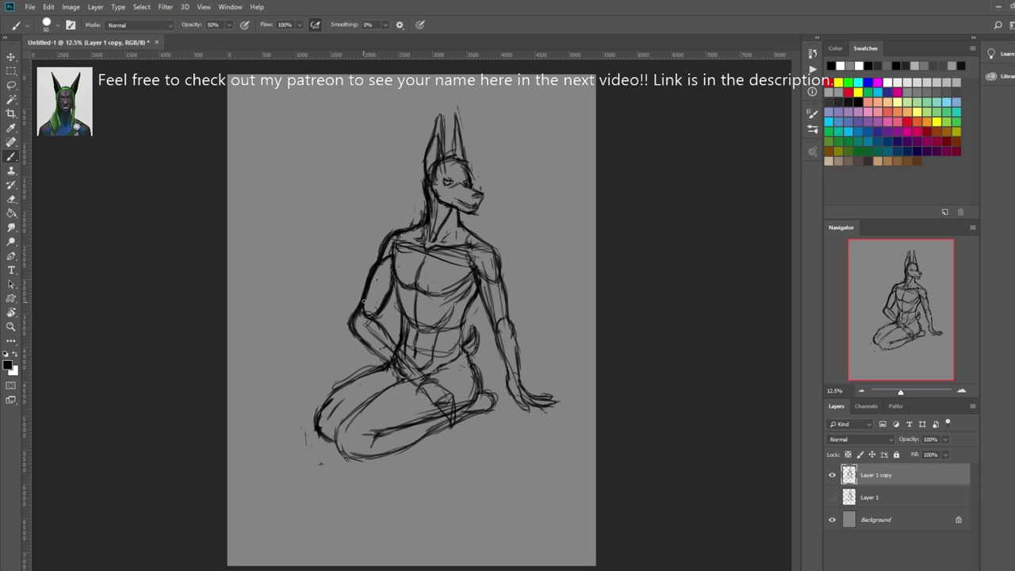
- Delete stray hand lines near the elbow and erase faint elbow strokes
{"action": "key", "text": "e"}
{"action": "mouse_move", "coordinate": [366, 266]}
{"action": "left_mouse_down"}
{"action": "mouse_move", "coordinate": [384, 333]}
{"action": "mouse_move", "coordinate": [417, 369]}
{"action": "mouse_move", "coordinate": [444, 377]}
{"action": "mouse_move", "coordinate": [456, 428]}
{"action": "left_mouse_up"}
{"action": "key", "text": "b"}
{"action": "key", "text": "l"}
{"action": "key", "text": "Delete"}
{"action": "key", "text": "b"}
{"action": "key", "text": "e"}
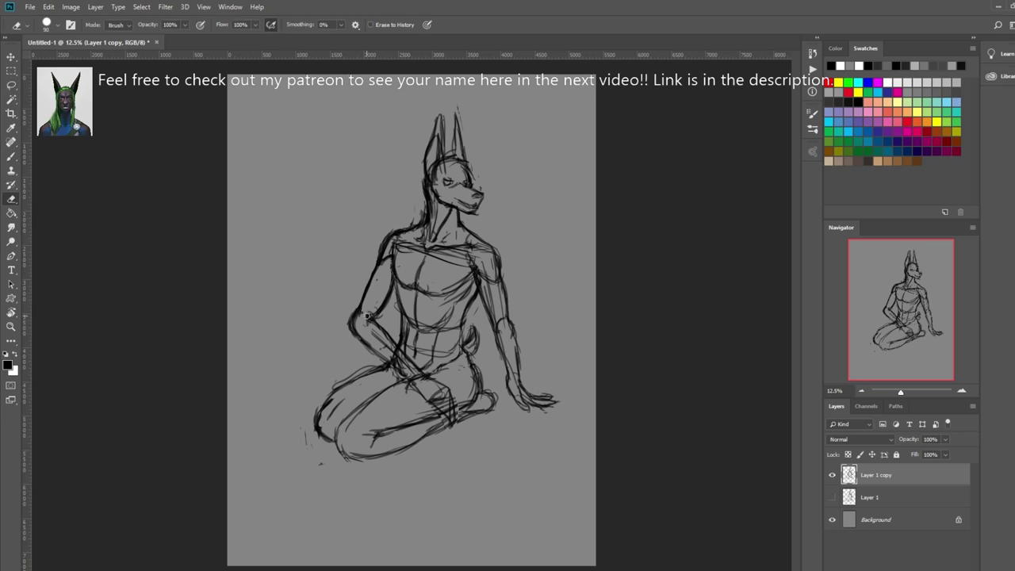
{"action": "left_click_drag", "start_coordinate": [366, 315], "coordinate": [357, 343]}
- Add a chest stroke, a forearm line and darken the line down the right arm
{"action": "key", "text": "b"}
{"action": "left_click_drag", "start_coordinate": [423, 245], "coordinate": [397, 252]}
{"action": "key", "text": "e"}
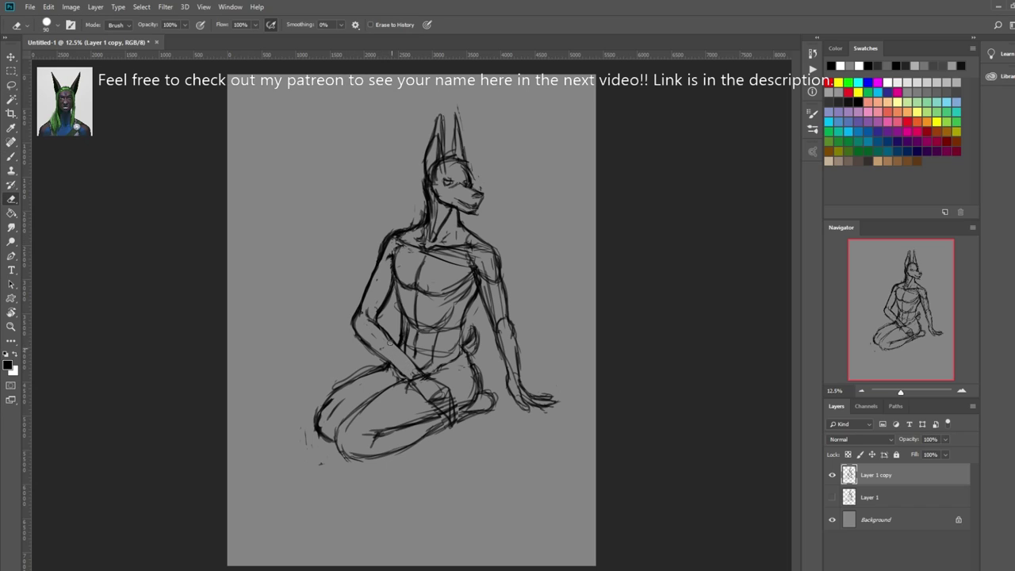
{"action": "key", "text": "b"}
{"action": "left_click_drag", "start_coordinate": [385, 340], "coordinate": [425, 376]}
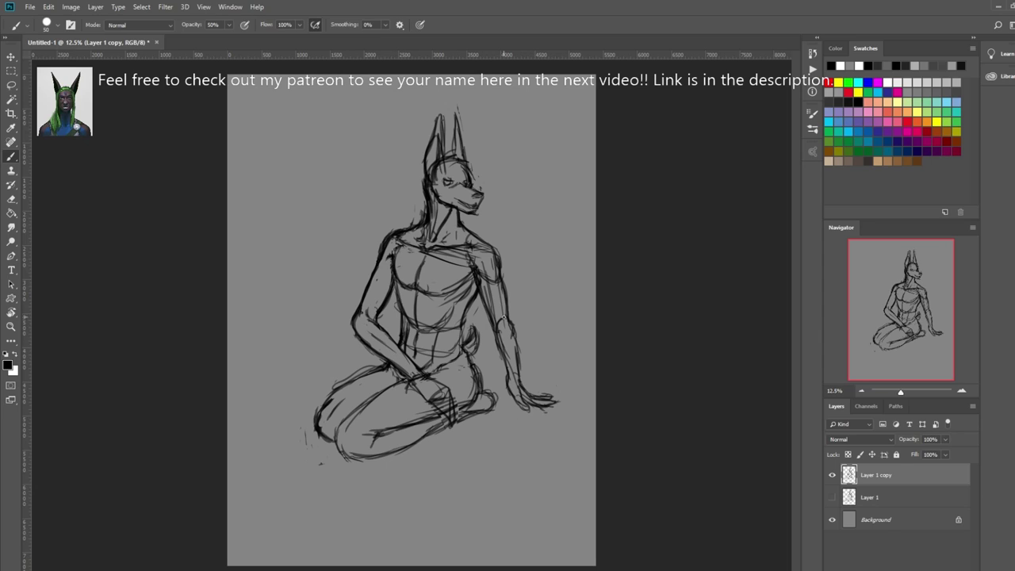
{"action": "left_click_drag", "start_coordinate": [501, 318], "coordinate": [509, 357]}
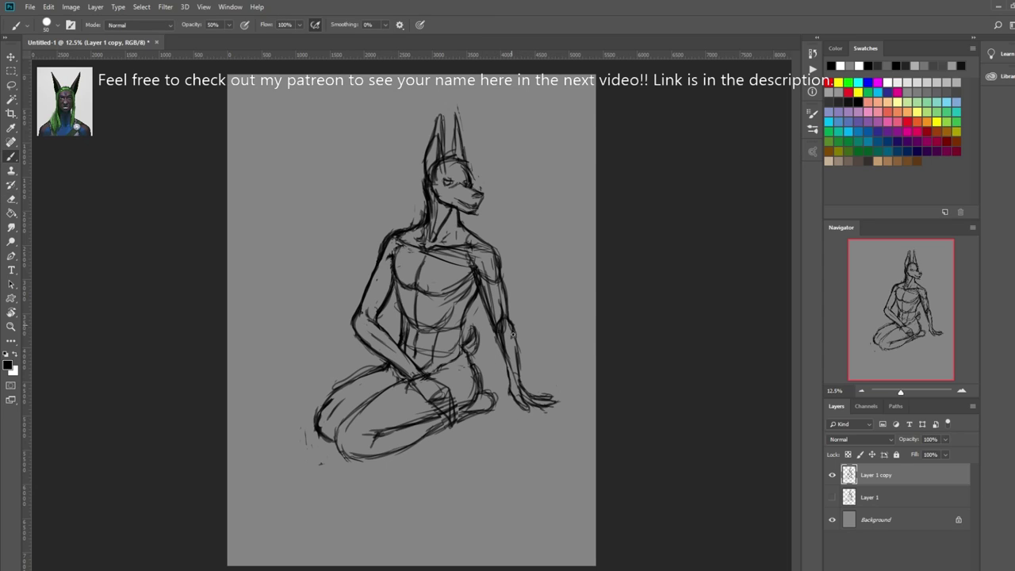
- Stretch the lassoed right arm slightly wider
{"action": "key", "text": "l"}
{"action": "mouse_move", "coordinate": [472, 230]}
{"action": "left_mouse_down"}
{"action": "mouse_move", "coordinate": [476, 408]}
{"action": "mouse_move", "coordinate": [533, 413]}
{"action": "left_mouse_up"}
{"action": "key", "text": "ctrl+t"}
{"action": "left_click_drag", "start_coordinate": [480, 324], "coordinate": [470, 321]}
{"action": "key", "text": "Return"}
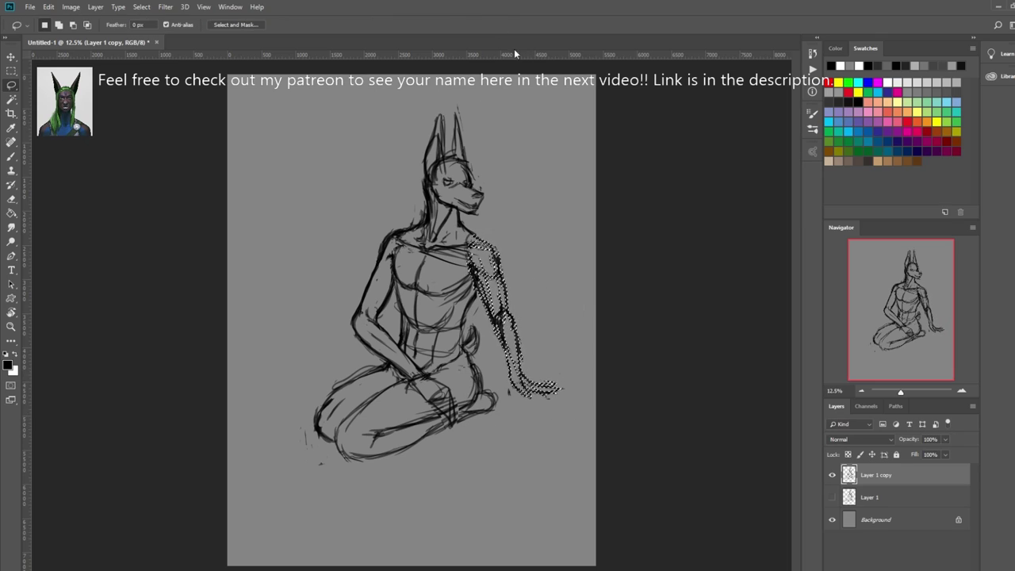
- Skew the whole sketch leftward at the bottom and duplicate the layer as Layer 1 copy 2
{"action": "key", "text": "ctrl+d"}
{"action": "key", "text": "ctrl+t"}
{"action": "left_click_drag", "start_coordinate": [432, 468], "coordinate": [421, 470]}
{"action": "key", "text": "Return"}
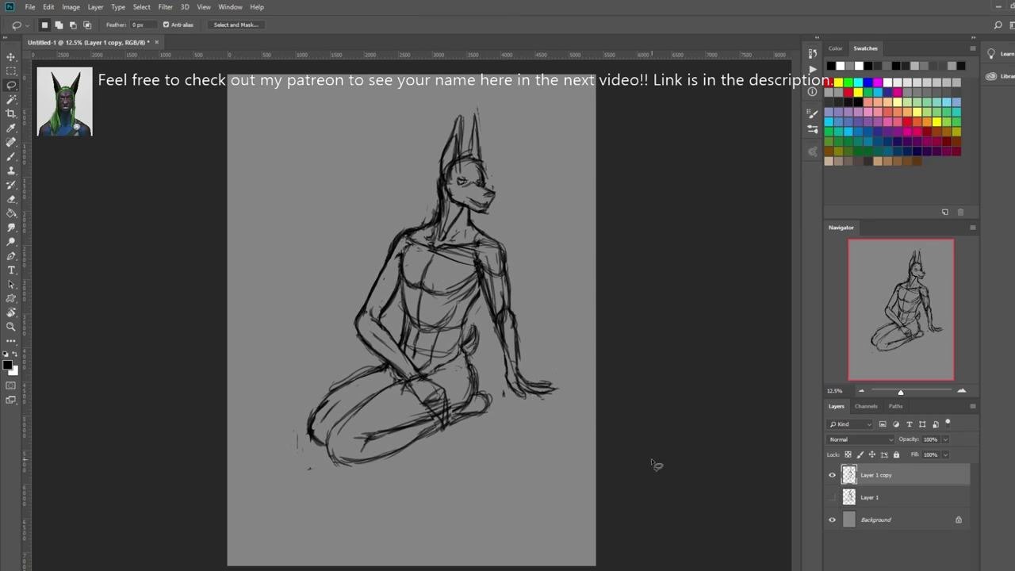
{"action": "key", "text": "ctrl+j"}
- Fade the duplicate sketch to 46%, hide the older copy and rescale the faded sketch
{"action": "key", "text": "4"}
{"action": "key", "text": "6"}
{"action": "left_click", "coordinate": [832, 497]}
{"action": "key", "text": "ctrl+t"}
{"action": "left_click_drag", "start_coordinate": [437, 349], "coordinate": [437, 285]}
{"action": "key", "text": "Return"}
- On a new Layer 2, try tail strokes and then delete them
{"action": "key", "text": "ctrl+shift+alt+n"}
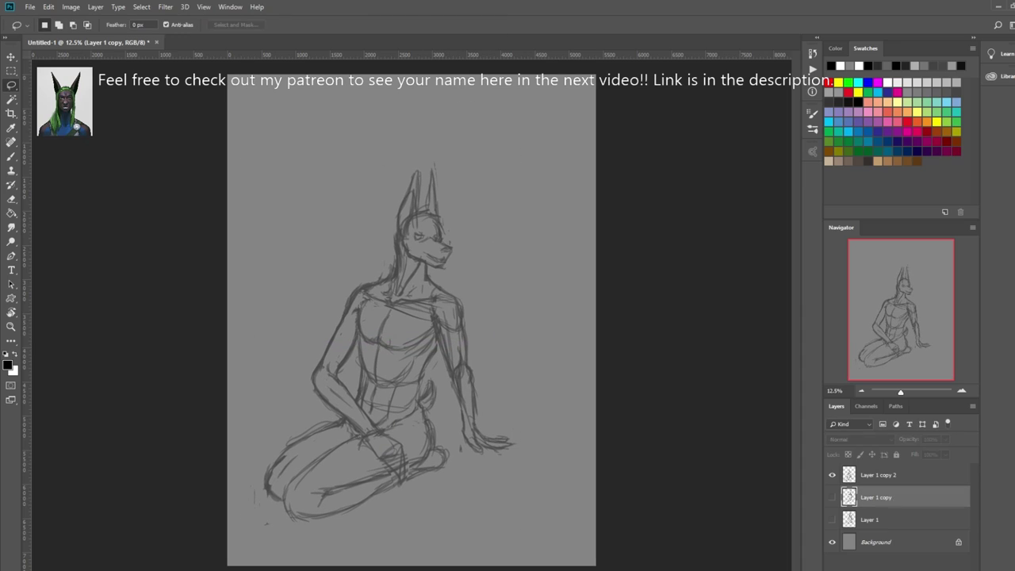
{"action": "key", "text": "b"}
{"action": "mouse_move", "coordinate": [235, 203]}
{"action": "left_mouse_down"}
{"action": "mouse_move", "coordinate": [294, 185]}
{"action": "mouse_move", "coordinate": [373, 412]}
{"action": "mouse_move", "coordinate": [578, 468]}
{"action": "left_mouse_up"}
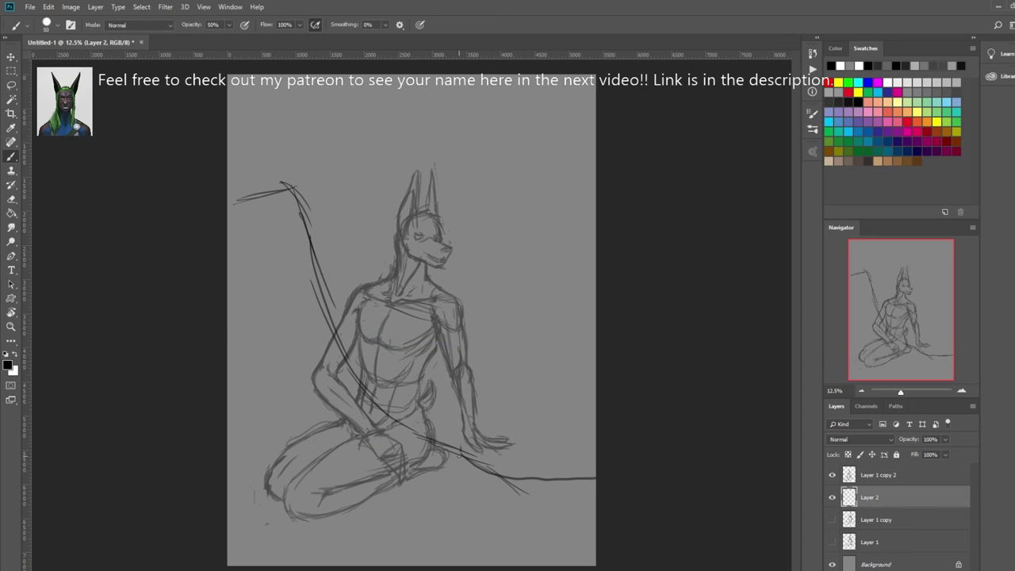
{"action": "mouse_move", "coordinate": [230, 202]}
{"action": "left_mouse_down"}
{"action": "mouse_move", "coordinate": [238, 309]}
{"action": "mouse_move", "coordinate": [293, 404]}
{"action": "left_mouse_up"}
{"action": "key", "text": "ctrl+a"}
{"action": "key", "text": "Delete"}
{"action": "key", "text": "ctrl+d"}
- Sketch a head circle, tail strokes and trees on both sides, then delete them
{"action": "left_click_drag", "start_coordinate": [383, 179], "coordinate": [379, 184]}
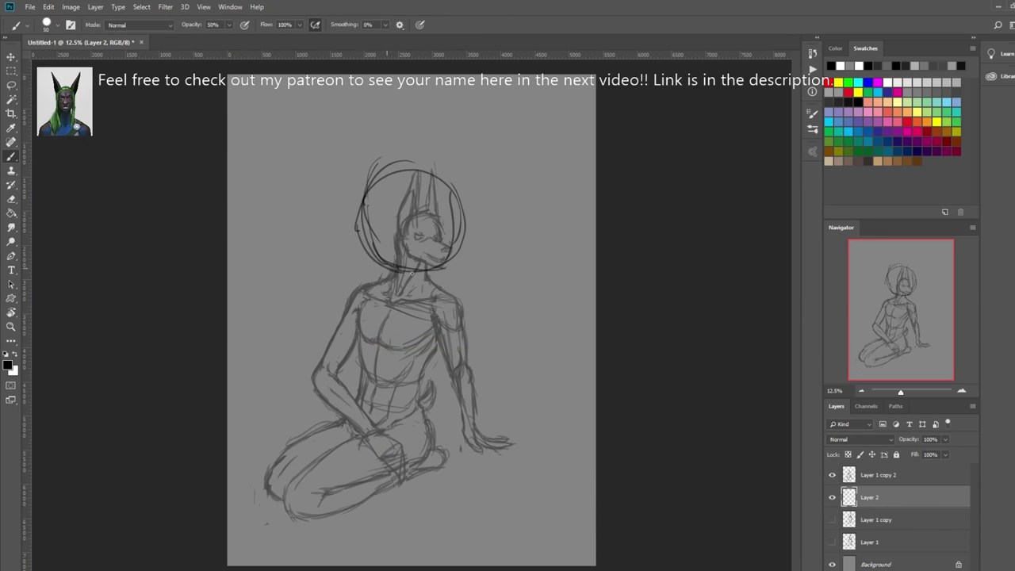
{"action": "key", "text": "ctrl+t"}
{"action": "key", "text": "Return"}
{"action": "left_click_drag", "start_coordinate": [309, 123], "coordinate": [312, 309]}
{"action": "left_click_drag", "start_coordinate": [319, 216], "coordinate": [378, 142]}
{"action": "left_click_drag", "start_coordinate": [497, 222], "coordinate": [511, 344]}
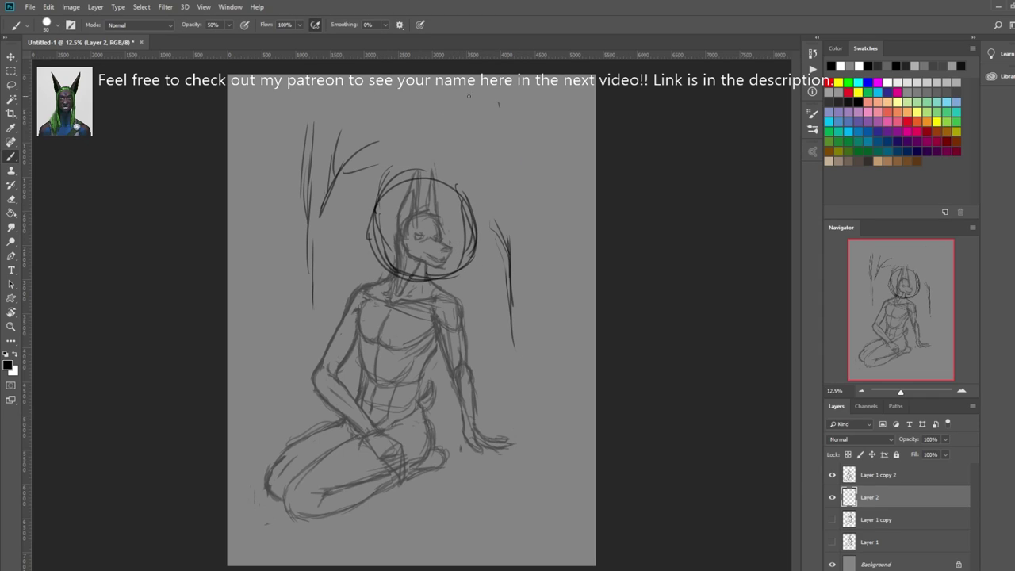
{"action": "left_click_drag", "start_coordinate": [448, 87], "coordinate": [508, 274]}
{"action": "left_click_drag", "start_coordinate": [589, 123], "coordinate": [517, 339]}
{"action": "left_click_drag", "start_coordinate": [544, 100], "coordinate": [541, 136]}
{"action": "left_click_drag", "start_coordinate": [228, 127], "coordinate": [251, 184]}
{"action": "left_click_drag", "start_coordinate": [262, 133], "coordinate": [265, 369]}
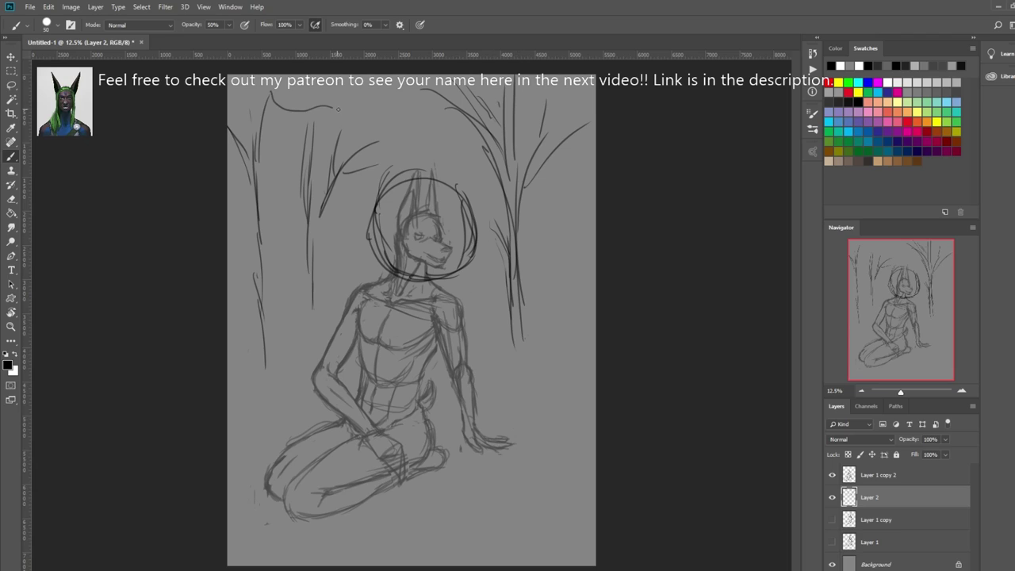
{"action": "key", "text": "Delete"}
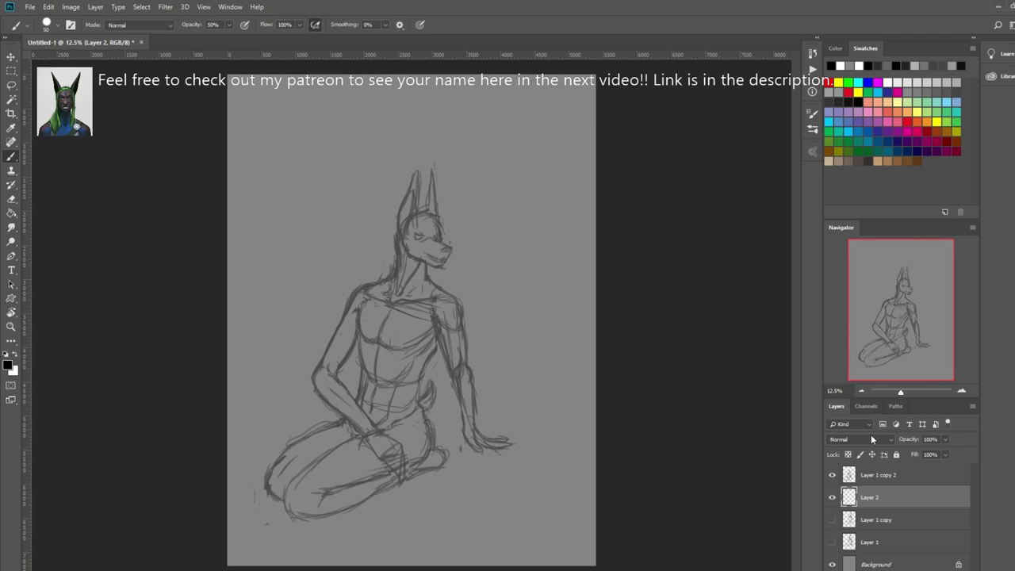
- Draw the hip belt, trouser outlines along thighs, knees and shins, and a round chest pendant
{"action": "mouse_move", "coordinate": [361, 408]}
{"action": "left_mouse_down"}
{"action": "mouse_move", "coordinate": [427, 403]}
{"action": "mouse_move", "coordinate": [424, 433]}
{"action": "left_mouse_up"}
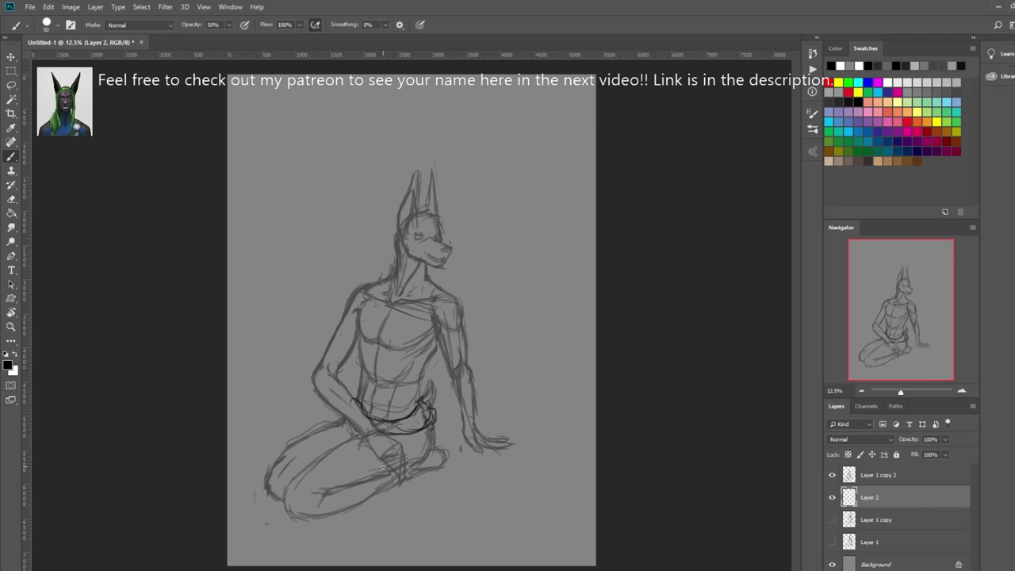
{"action": "left_click_drag", "start_coordinate": [301, 441], "coordinate": [346, 418]}
{"action": "left_click_drag", "start_coordinate": [435, 426], "coordinate": [425, 466]}
{"action": "left_click_drag", "start_coordinate": [327, 459], "coordinate": [287, 520]}
{"action": "left_click_drag", "start_coordinate": [414, 448], "coordinate": [315, 490]}
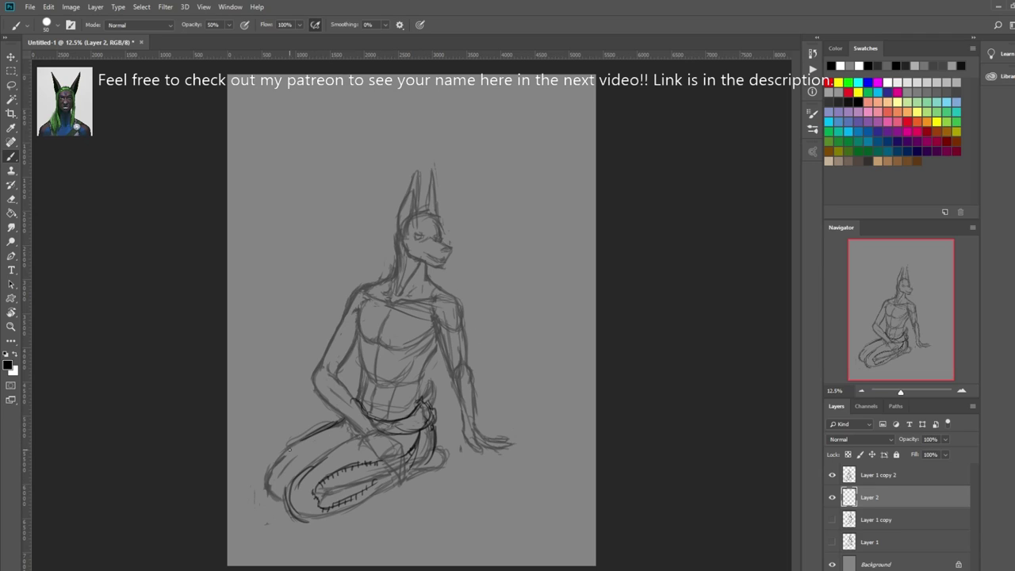
{"action": "left_click_drag", "start_coordinate": [301, 441], "coordinate": [268, 500]}
{"action": "left_click_drag", "start_coordinate": [269, 463], "coordinate": [273, 477]}
{"action": "left_click_drag", "start_coordinate": [433, 426], "coordinate": [417, 475]}
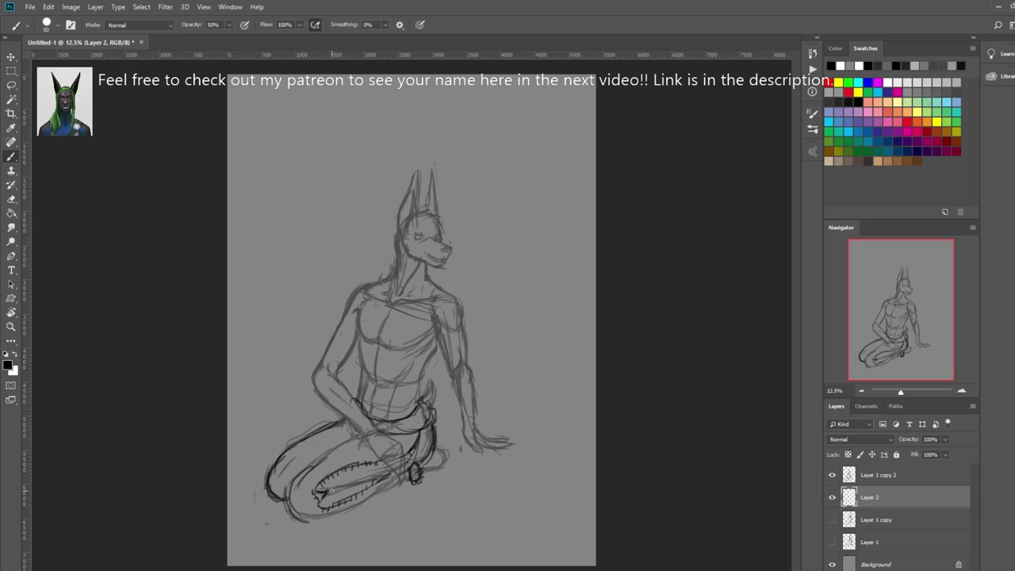
{"action": "left_click_drag", "start_coordinate": [331, 491], "coordinate": [390, 474]}
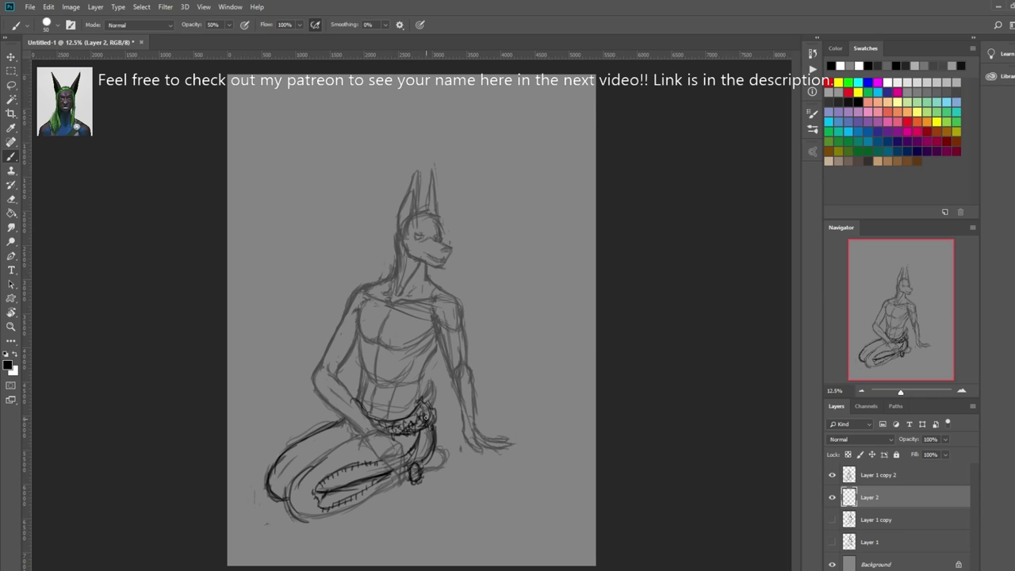
{"action": "left_click_drag", "start_coordinate": [389, 329], "coordinate": [390, 303]}
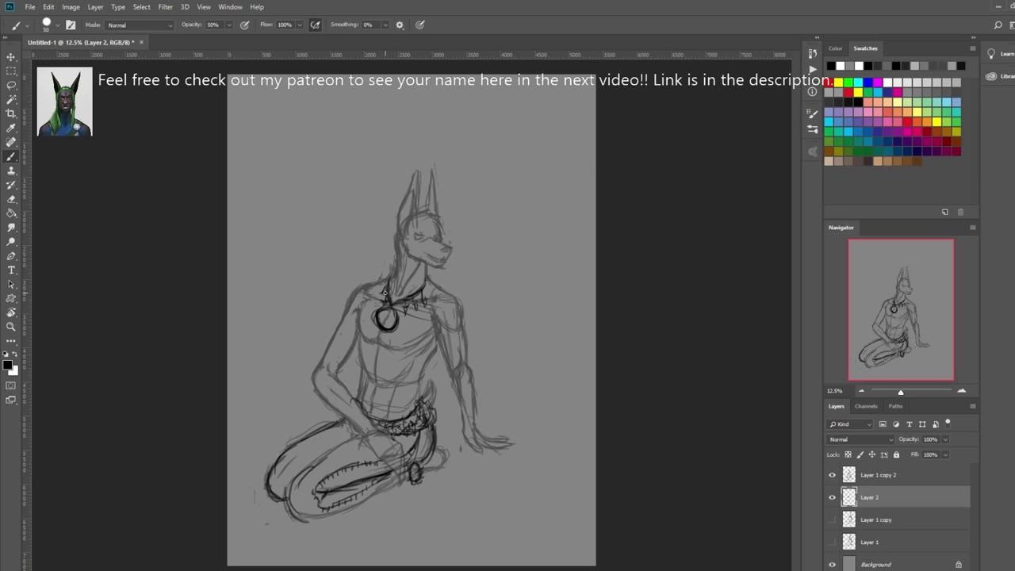
{"action": "key", "text": "e"}
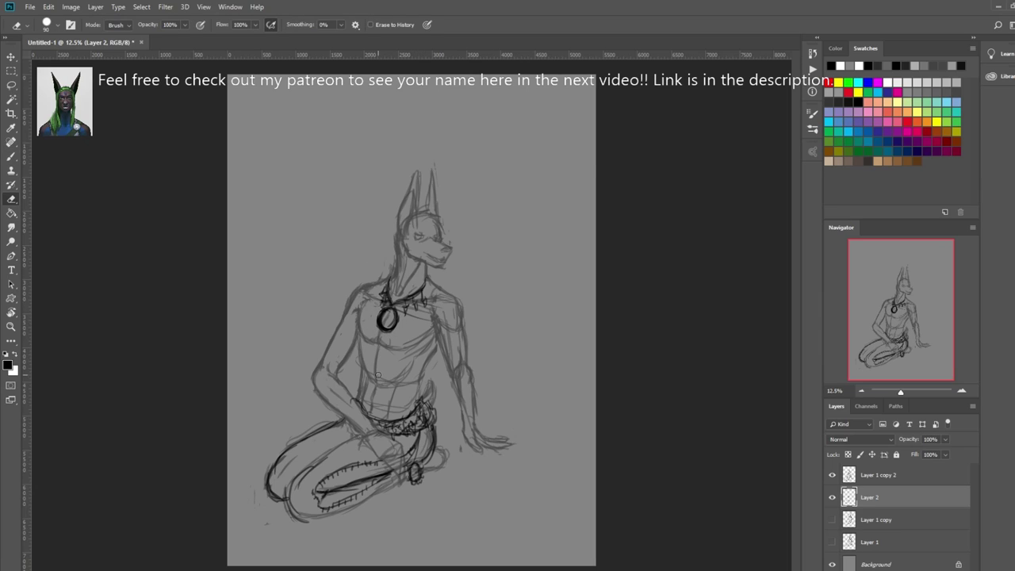
- On a new layer, sketch a tall tree trunk with curving canopy and branches on the right
{"action": "key", "text": "ctrl+shift+alt+n"}
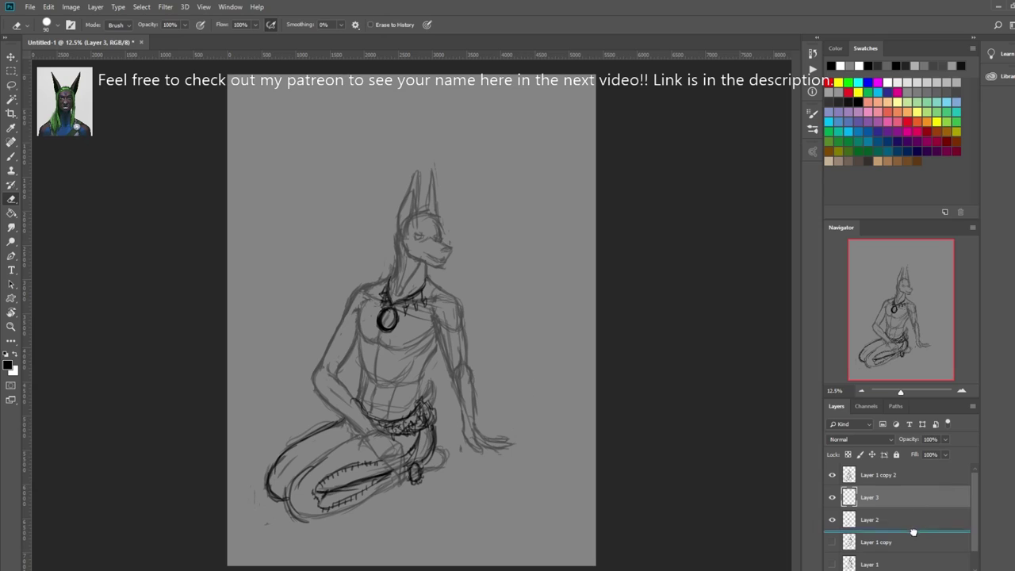
{"action": "key", "text": "b"}
{"action": "left_click_drag", "start_coordinate": [522, 416], "coordinate": [460, 147]}
{"action": "left_click_drag", "start_coordinate": [517, 210], "coordinate": [452, 88]}
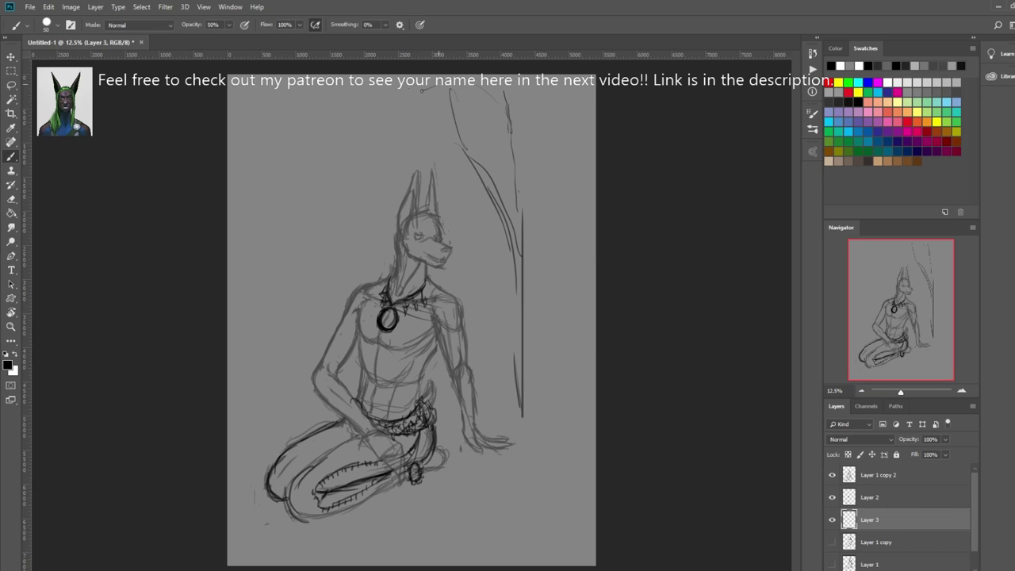
{"action": "mouse_move", "coordinate": [537, 126]}
{"action": "left_mouse_down"}
{"action": "mouse_move", "coordinate": [364, 91]}
{"action": "mouse_move", "coordinate": [383, 135]}
{"action": "mouse_move", "coordinate": [508, 273]}
{"action": "left_mouse_up"}
{"action": "left_click_drag", "start_coordinate": [405, 119], "coordinate": [512, 381]}
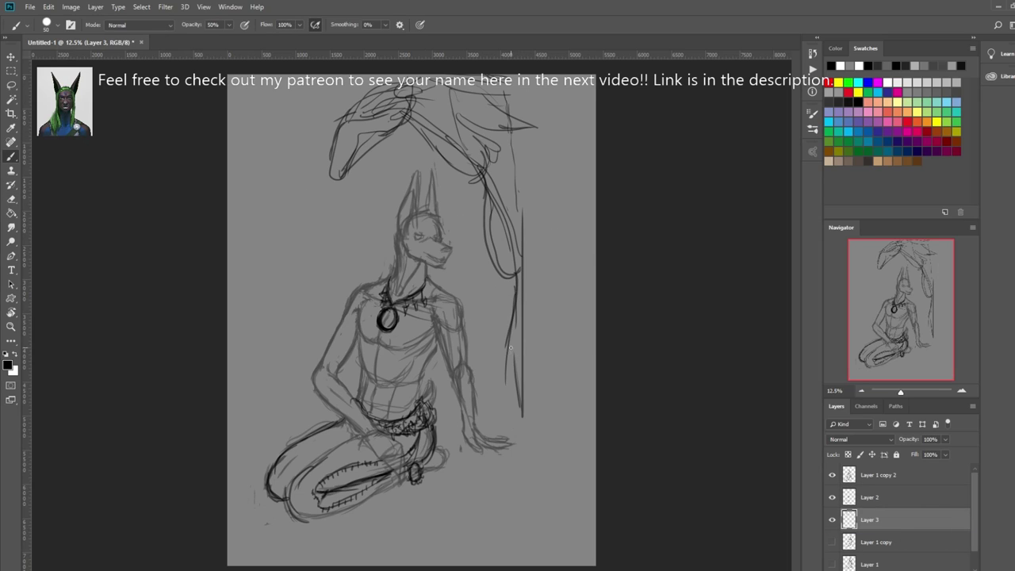
{"action": "left_click_drag", "start_coordinate": [507, 333], "coordinate": [594, 452]}
{"action": "left_click_drag", "start_coordinate": [555, 286], "coordinate": [580, 139]}
- Sketch a rock at the bottom right and ground lines across the bottom
{"action": "left_click_drag", "start_coordinate": [501, 527], "coordinate": [583, 516]}
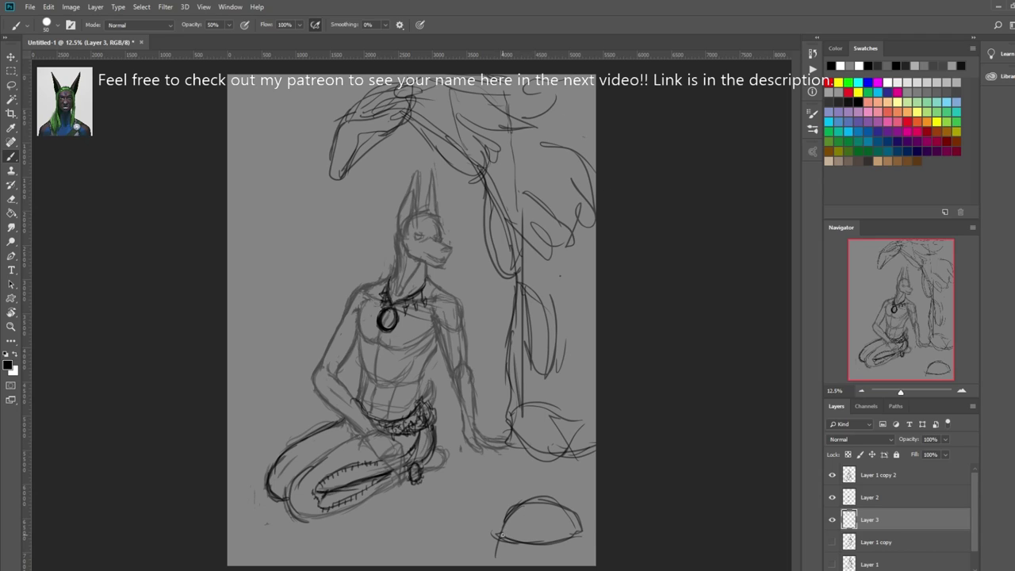
{"action": "left_click_drag", "start_coordinate": [480, 543], "coordinate": [595, 527]}
{"action": "left_click_drag", "start_coordinate": [474, 441], "coordinate": [439, 471]}
{"action": "left_click_drag", "start_coordinate": [520, 444], "coordinate": [303, 529]}
{"action": "left_click_drag", "start_coordinate": [344, 512], "coordinate": [227, 550]}
{"action": "mouse_move", "coordinate": [242, 314]}
{"action": "left_mouse_down"}
{"action": "mouse_move", "coordinate": [306, 253]}
{"action": "mouse_move", "coordinate": [247, 295]}
{"action": "mouse_move", "coordinate": [299, 250]}
{"action": "left_mouse_up"}
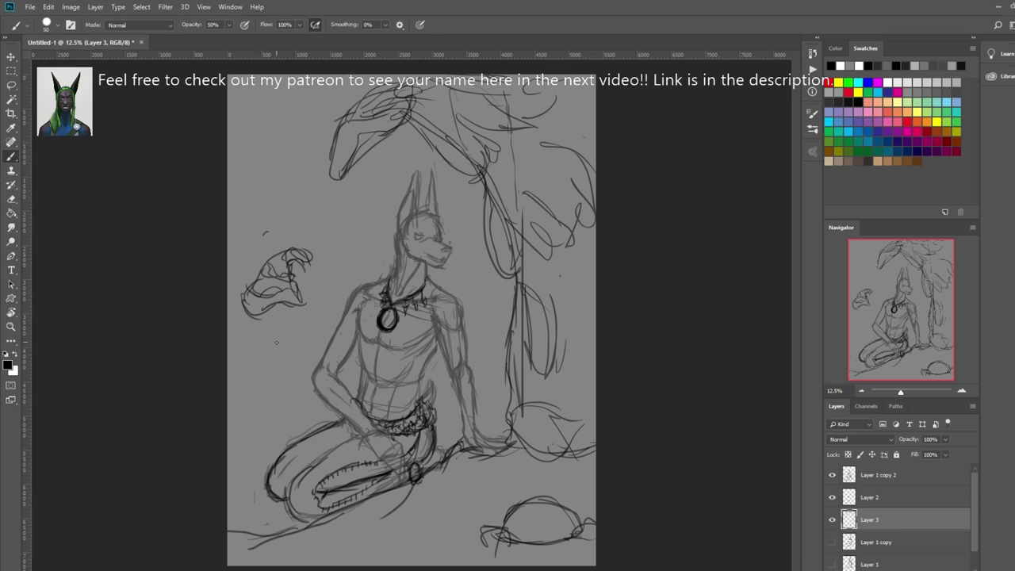
- Erase the stray left leaf, then draw lines near the head, a straight horizon and a moon
{"action": "key", "text": "e"}
{"action": "left_click_drag", "start_coordinate": [253, 309], "coordinate": [294, 294]}
{"action": "key", "text": "b"}
{"action": "left_click_drag", "start_coordinate": [229, 150], "coordinate": [300, 208]}
{"action": "left_click_drag", "start_coordinate": [229, 202], "coordinate": [397, 245]}
{"action": "left_click_drag", "start_coordinate": [353, 216], "coordinate": [444, 147]}
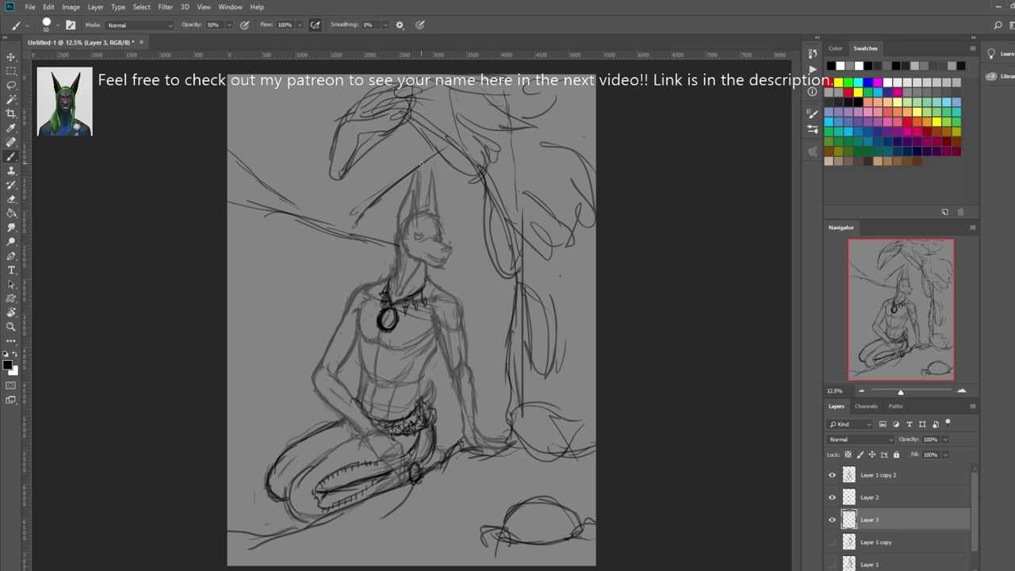
{"action": "left_click_drag", "start_coordinate": [287, 198], "coordinate": [358, 232]}
{"action": "left_click_drag", "start_coordinate": [229, 249], "coordinate": [555, 247]}
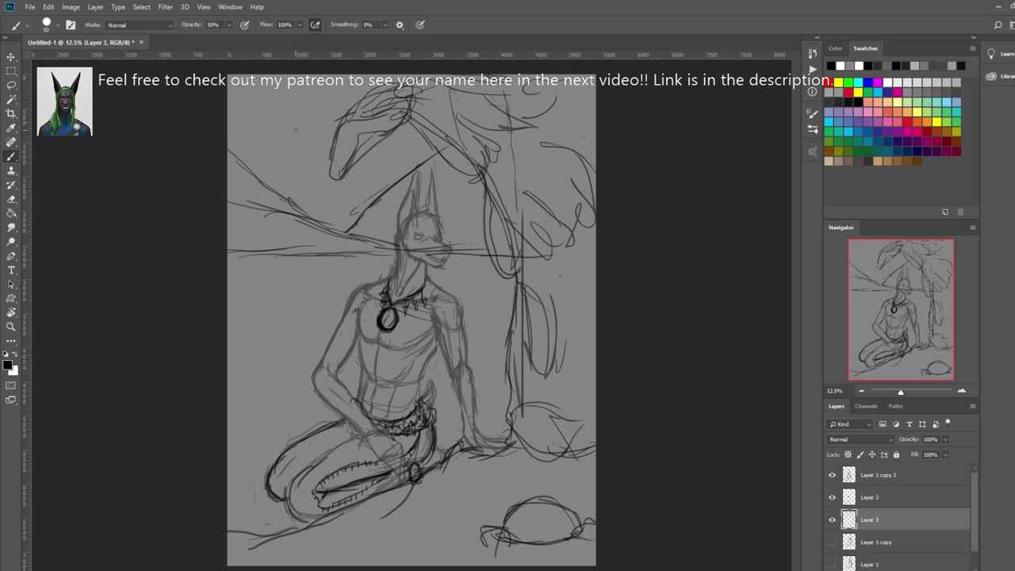
{"action": "left_click_drag", "start_coordinate": [282, 103], "coordinate": [283, 105]}
{"action": "left_click_drag", "start_coordinate": [228, 256], "coordinate": [594, 255]}
- Clean stray lines, hatch ground and grass along the horizon, and group the sketch layers
{"action": "key", "text": "e"}
{"action": "left_click_drag", "start_coordinate": [400, 250], "coordinate": [448, 266]}
{"action": "key", "text": "b"}
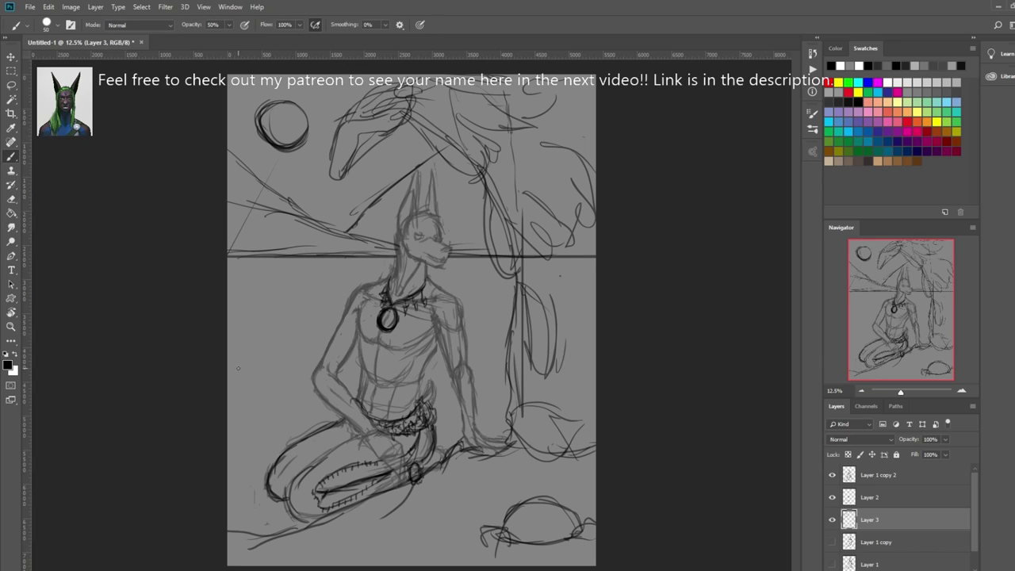
{"action": "left_click_drag", "start_coordinate": [228, 343], "coordinate": [337, 339]}
{"action": "left_click_drag", "start_coordinate": [276, 343], "coordinate": [330, 339]}
{"action": "left_click_drag", "start_coordinate": [454, 338], "coordinate": [519, 331]}
{"action": "left_click_drag", "start_coordinate": [232, 258], "coordinate": [491, 241]}
{"action": "key", "text": "e"}
{"action": "key", "text": "b"}
{"action": "left_click_drag", "start_coordinate": [352, 254], "coordinate": [362, 243]}
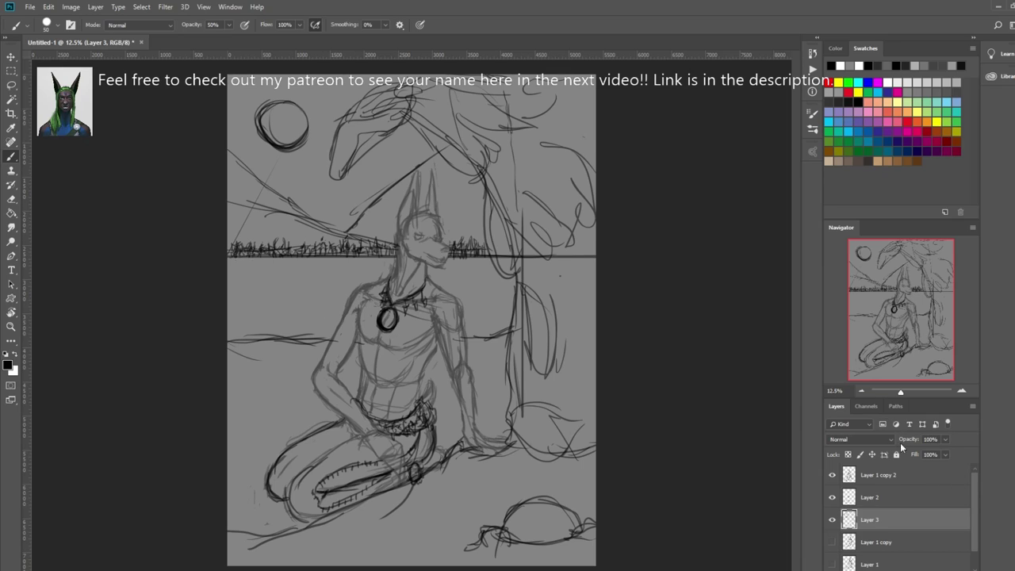
{"action": "key", "text": "ctrl+g"}
- Rename the sketch folder to 'brought sktech = 29 mins'
{"action": "double_click", "coordinate": [876, 470]}
{"action": "type", "text": "brought sktech"}
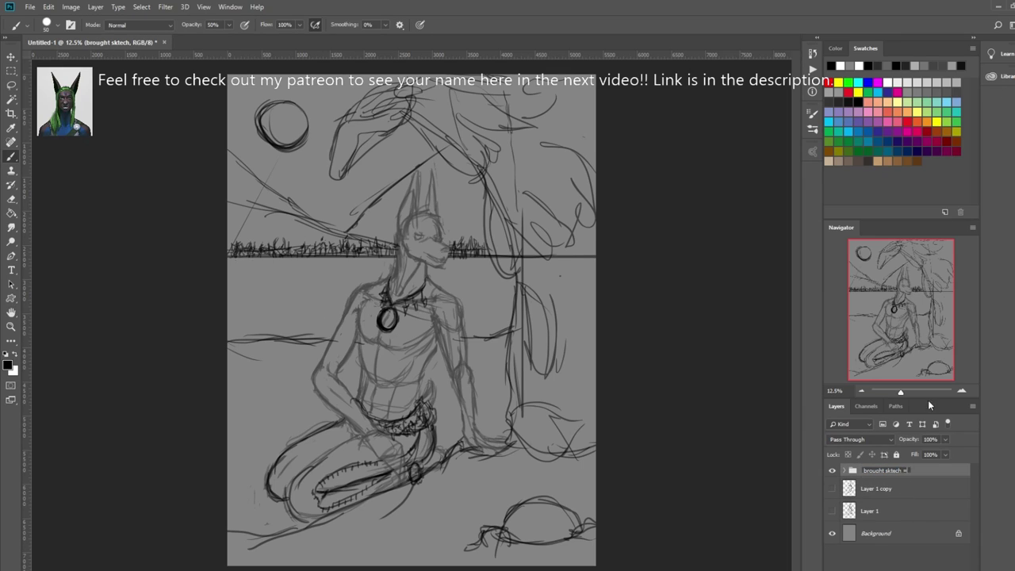
{"action": "type", "text": " = 29 mins"}
{"action": "key", "text": "Return"}
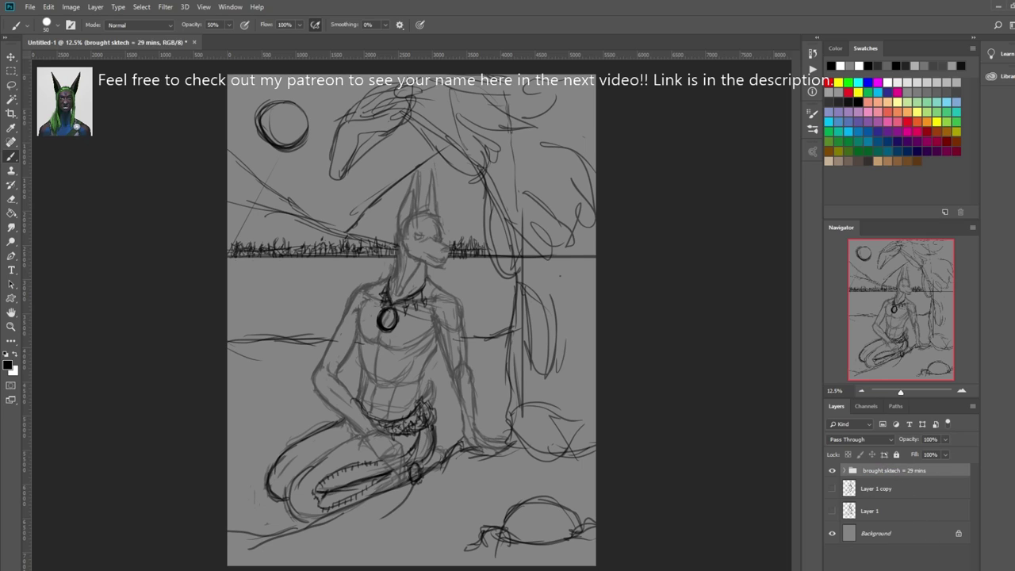
- Add a navy-to-light-blue gradient fill layer behind the sketch, with navy extended down the sky
{"action": "key", "text": "ctrl+shift+alt+n"}
{"action": "key", "text": "x"}
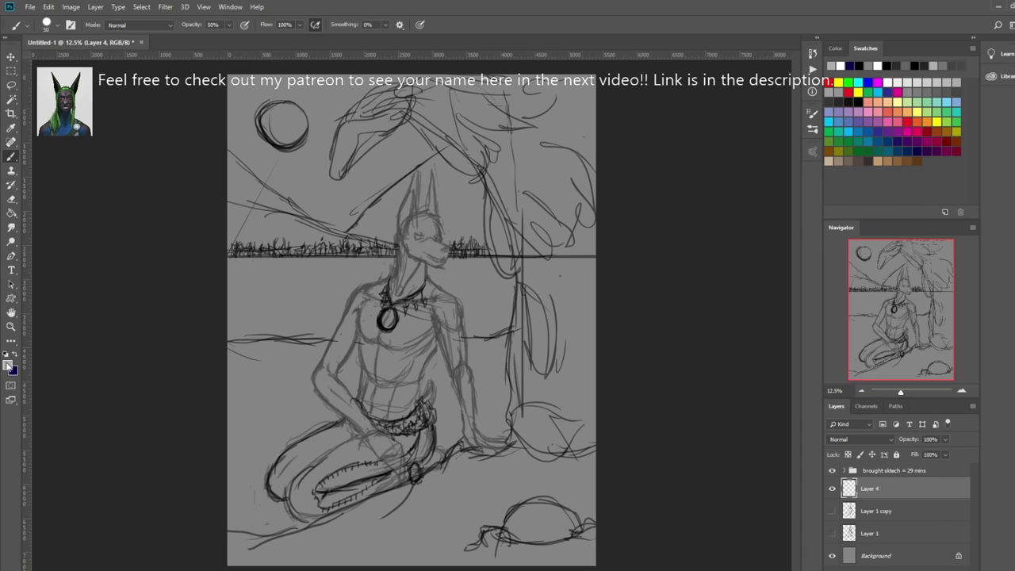
{"action": "key", "text": "i"}
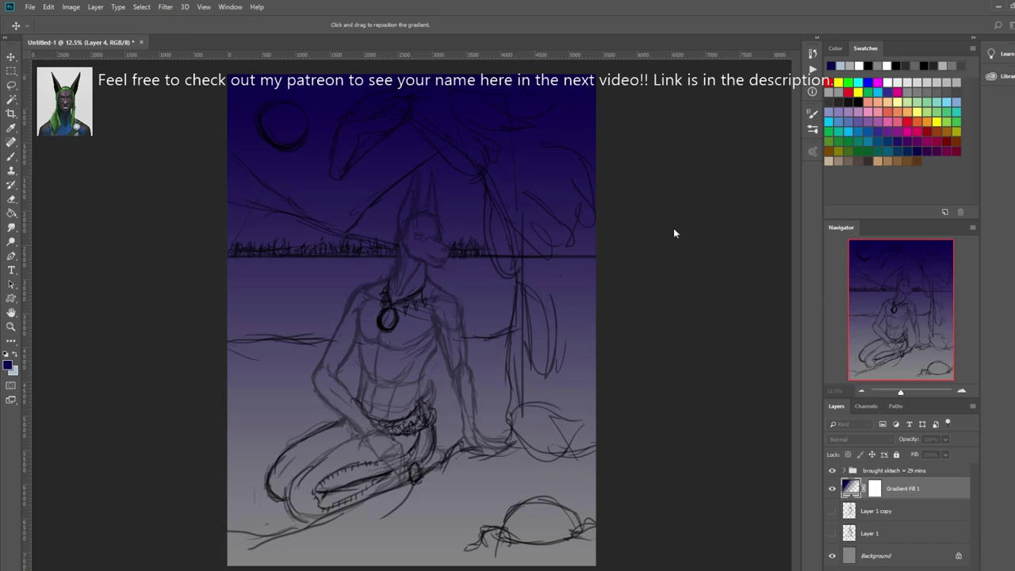
{"action": "left_click_drag", "start_coordinate": [673, 228], "coordinate": [418, 131]}
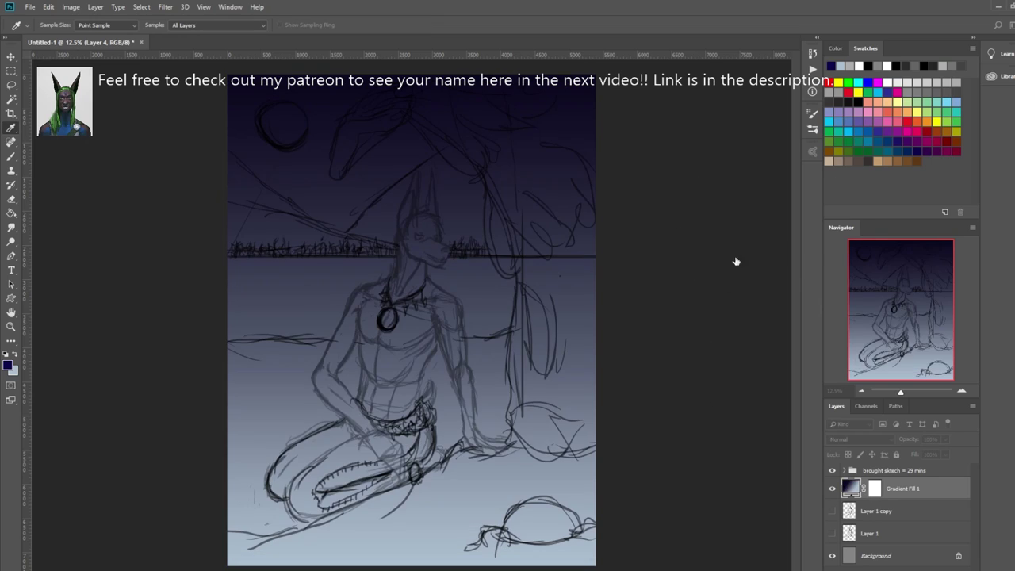
{"action": "left_click_drag", "start_coordinate": [766, 258], "coordinate": [630, 289]}
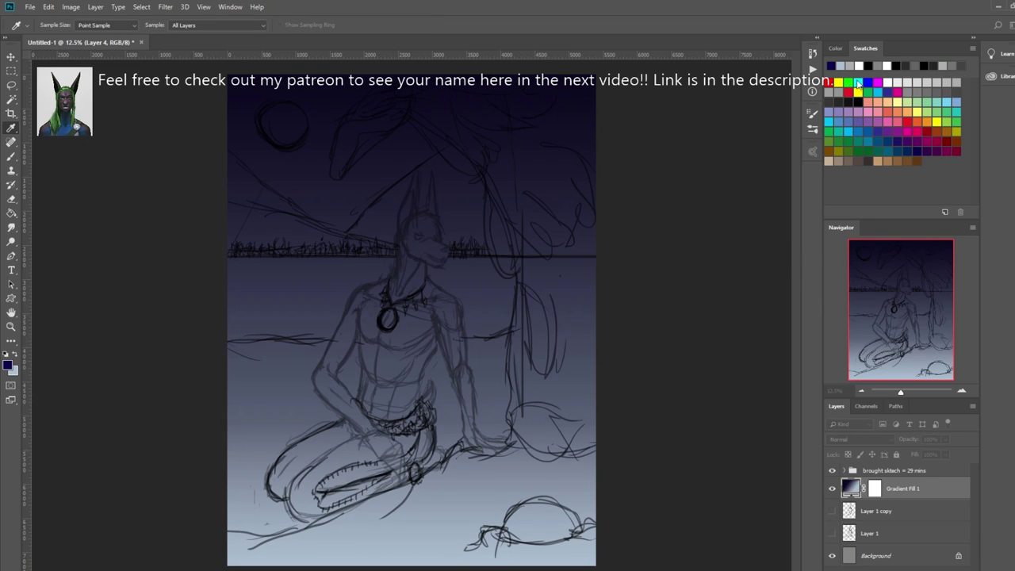
{"action": "key", "text": "Return"}
{"action": "key", "text": "ctrl+shift+alt+n"}
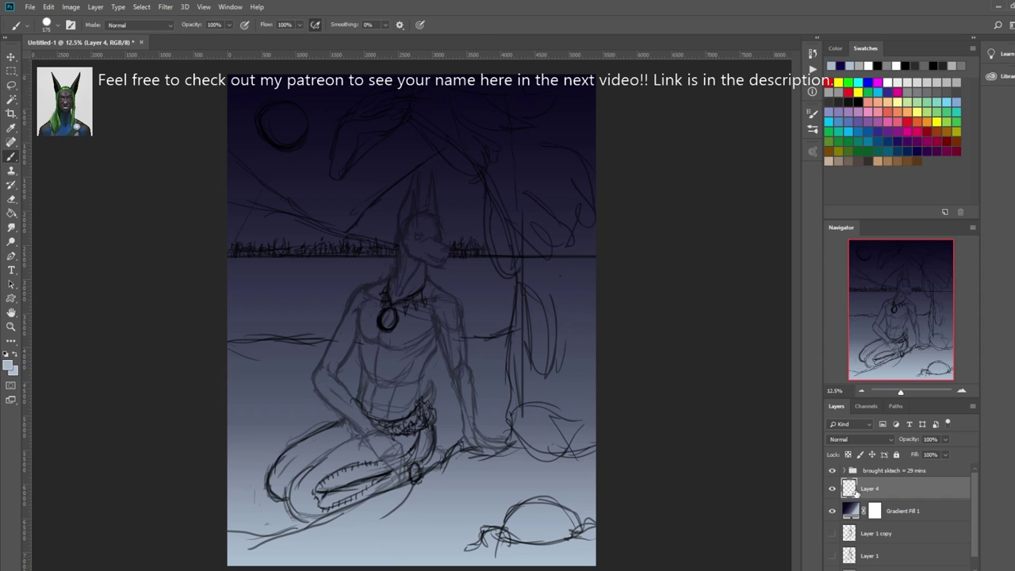
- Paint a large light-blue shape and shade its edges grey down to the rock
{"action": "mouse_move", "coordinate": [341, 170]}
{"action": "left_mouse_down"}
{"action": "mouse_move", "coordinate": [389, 91]}
{"action": "mouse_move", "coordinate": [468, 79]}
{"action": "mouse_move", "coordinate": [547, 119]}
{"action": "mouse_move", "coordinate": [565, 145]}
{"action": "mouse_move", "coordinate": [547, 238]}
{"action": "mouse_move", "coordinate": [555, 396]}
{"action": "mouse_move", "coordinate": [539, 448]}
{"action": "mouse_move", "coordinate": [444, 492]}
{"action": "mouse_move", "coordinate": [600, 544]}
{"action": "left_mouse_up"}
{"action": "key", "text": "bracketleft"}
{"action": "key", "text": "bracketleft"}
{"action": "key", "text": "bracketleft"}
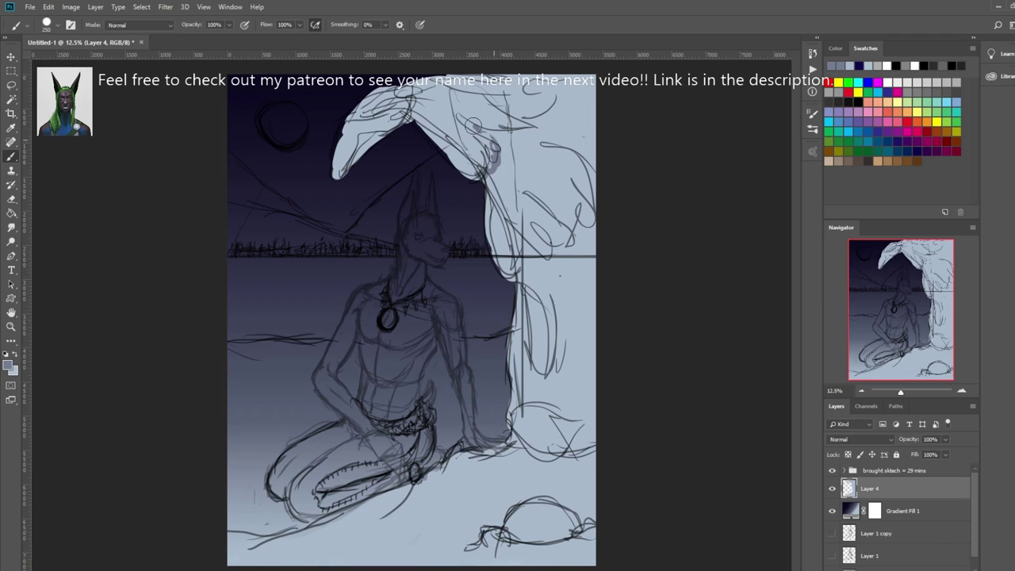
{"action": "left_click_drag", "start_coordinate": [474, 125], "coordinate": [583, 87]}
{"action": "left_click_drag", "start_coordinate": [586, 182], "coordinate": [523, 397]}
{"action": "left_click_drag", "start_coordinate": [586, 317], "coordinate": [523, 460]}
{"action": "left_click_drag", "start_coordinate": [508, 515], "coordinate": [547, 535]}
{"action": "mouse_move", "coordinate": [417, 99]}
{"action": "left_mouse_down"}
{"action": "mouse_move", "coordinate": [344, 170]}
{"action": "mouse_move", "coordinate": [356, 158]}
{"action": "left_mouse_up"}
- Darken the rock and cloud edge with a smaller brush, then smudge the rock's base into shadow
{"action": "key", "text": "bracketleft"}
{"action": "key", "text": "bracketleft"}
{"action": "left_click_drag", "start_coordinate": [475, 182], "coordinate": [591, 79]}
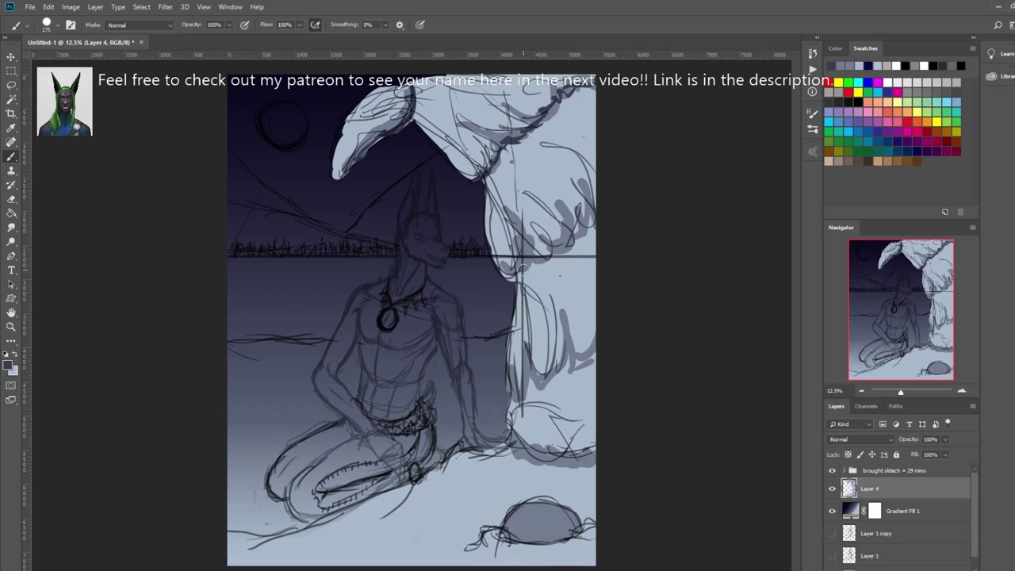
{"action": "mouse_move", "coordinate": [520, 267]}
{"action": "left_mouse_down"}
{"action": "mouse_move", "coordinate": [591, 202]}
{"action": "mouse_move", "coordinate": [541, 386]}
{"action": "left_mouse_up"}
{"action": "mouse_move", "coordinate": [565, 459]}
{"action": "left_mouse_down"}
{"action": "mouse_move", "coordinate": [536, 533]}
{"action": "mouse_move", "coordinate": [566, 536]}
{"action": "left_mouse_up"}
{"action": "key", "text": "r"}
{"action": "mouse_move", "coordinate": [511, 521]}
{"action": "left_mouse_down"}
{"action": "mouse_move", "coordinate": [541, 520]}
{"action": "mouse_move", "coordinate": [563, 535]}
{"action": "mouse_move", "coordinate": [550, 536]}
{"action": "mouse_move", "coordinate": [543, 529]}
{"action": "mouse_move", "coordinate": [591, 543]}
{"action": "left_mouse_up"}
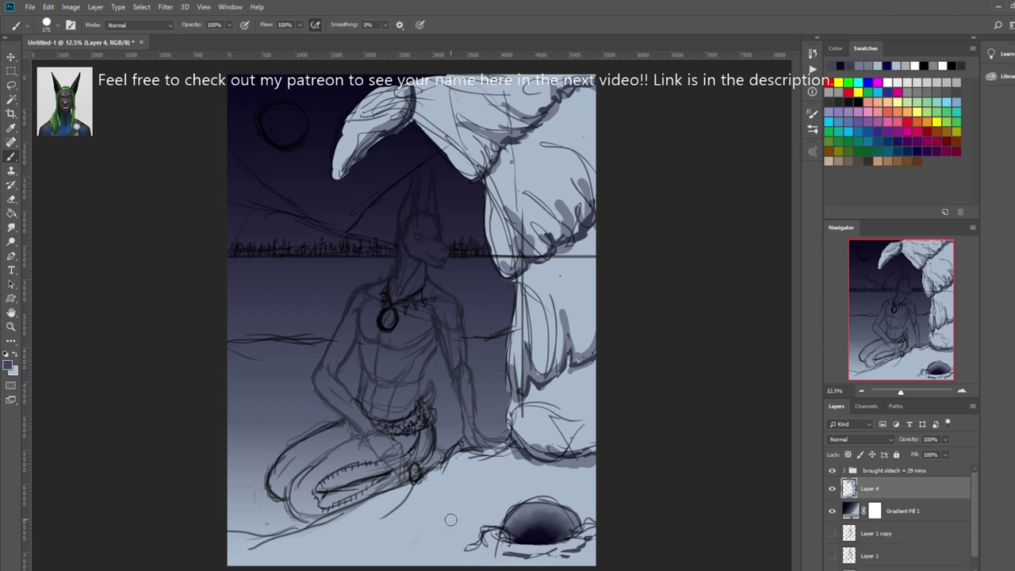
{"action": "left_click_drag", "start_coordinate": [502, 556], "coordinate": [586, 546]}
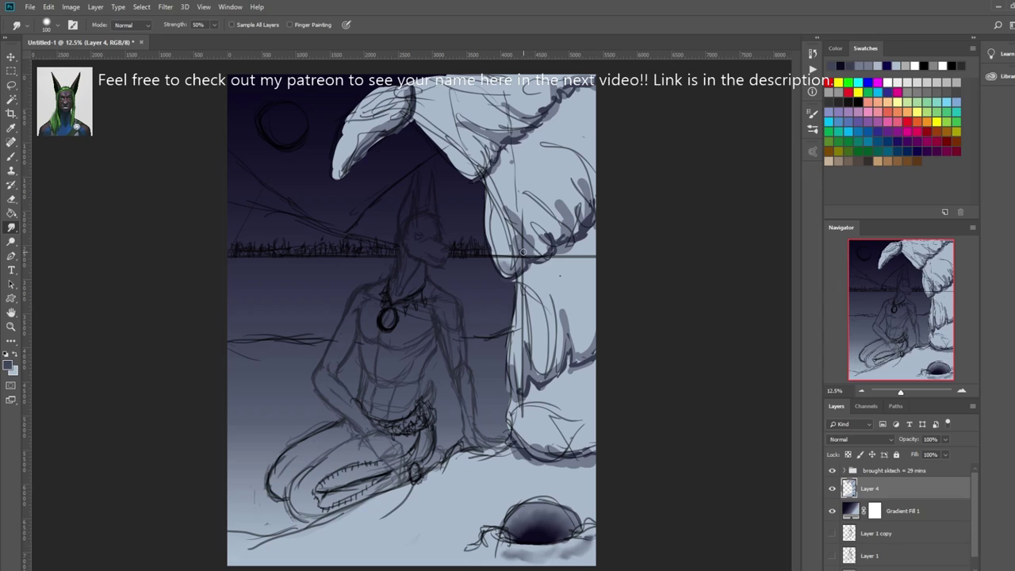
- Smudge-blend the shading on the right and upper cloud shapes, then hide the sketch
{"action": "mouse_move", "coordinate": [547, 238]}
{"action": "left_mouse_down"}
{"action": "mouse_move", "coordinate": [581, 204]}
{"action": "mouse_move", "coordinate": [555, 201]}
{"action": "mouse_move", "coordinate": [519, 274]}
{"action": "left_mouse_up"}
{"action": "left_click_drag", "start_coordinate": [500, 159], "coordinate": [469, 176]}
{"action": "mouse_move", "coordinate": [500, 131]}
{"action": "left_mouse_down"}
{"action": "mouse_move", "coordinate": [456, 123]}
{"action": "mouse_move", "coordinate": [587, 84]}
{"action": "mouse_move", "coordinate": [514, 134]}
{"action": "left_mouse_up"}
{"action": "left_click_drag", "start_coordinate": [341, 170], "coordinate": [408, 92]}
{"action": "left_click", "coordinate": [832, 470]}
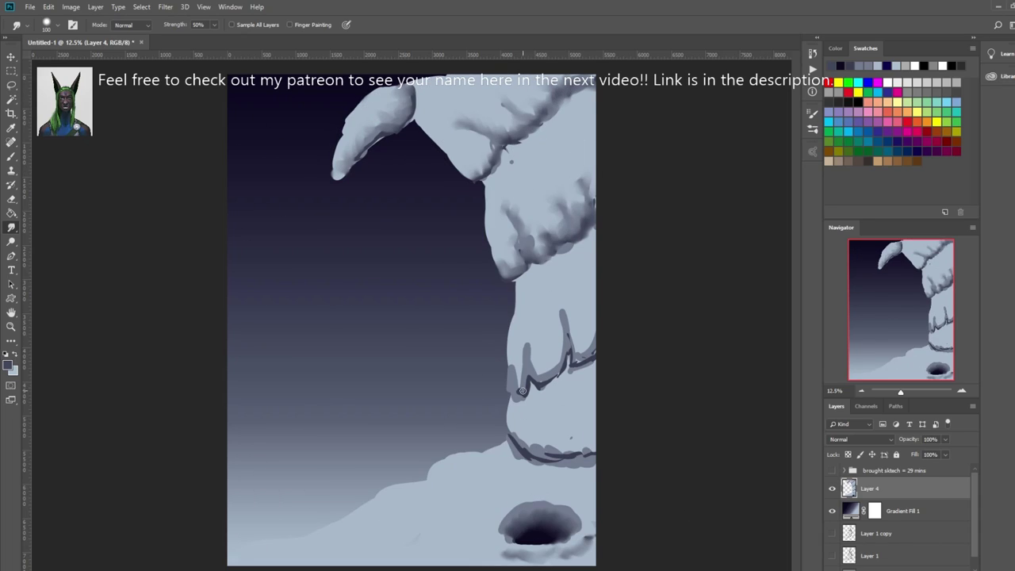
- Soften the rock streaks, horn top, ledge strokes and hole rim, then show the sketch again
{"action": "mouse_move", "coordinate": [521, 390]}
{"action": "left_mouse_down"}
{"action": "mouse_move", "coordinate": [567, 341]}
{"action": "mouse_move", "coordinate": [575, 349]}
{"action": "mouse_move", "coordinate": [592, 333]}
{"action": "mouse_move", "coordinate": [578, 367]}
{"action": "mouse_move", "coordinate": [528, 384]}
{"action": "mouse_move", "coordinate": [507, 352]}
{"action": "left_mouse_up"}
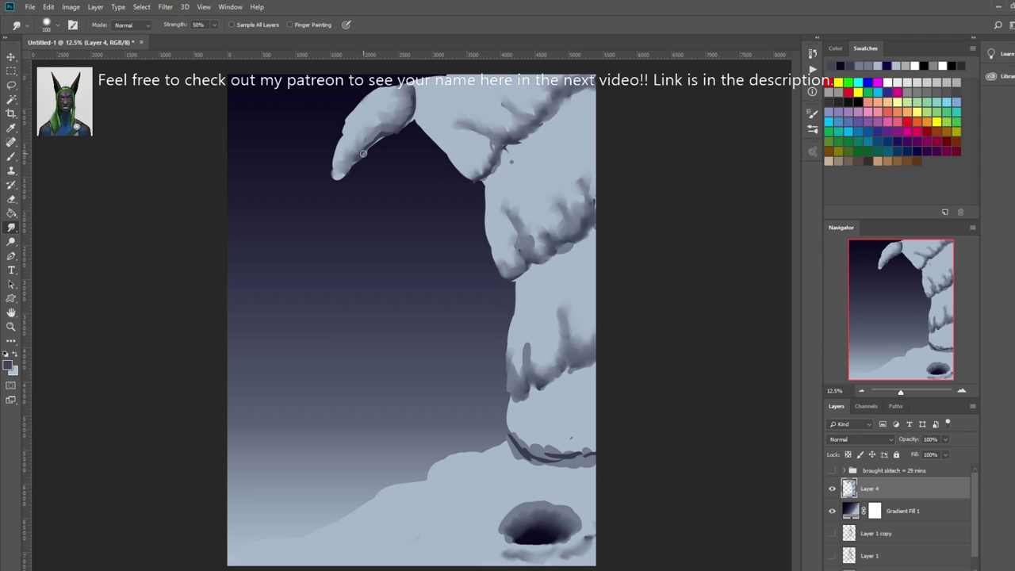
{"action": "mouse_move", "coordinate": [363, 153]}
{"action": "left_mouse_down"}
{"action": "mouse_move", "coordinate": [416, 91]}
{"action": "mouse_move", "coordinate": [471, 171]}
{"action": "mouse_move", "coordinate": [484, 134]}
{"action": "left_mouse_up"}
{"action": "left_click_drag", "start_coordinate": [548, 108], "coordinate": [488, 148]}
{"action": "mouse_move", "coordinate": [510, 236]}
{"action": "left_mouse_down"}
{"action": "mouse_move", "coordinate": [523, 266]}
{"action": "mouse_move", "coordinate": [575, 223]}
{"action": "left_mouse_up"}
{"action": "mouse_move", "coordinate": [511, 432]}
{"action": "left_mouse_down"}
{"action": "mouse_move", "coordinate": [547, 455]}
{"action": "mouse_move", "coordinate": [590, 456]}
{"action": "mouse_move", "coordinate": [516, 436]}
{"action": "mouse_move", "coordinate": [523, 449]}
{"action": "left_mouse_up"}
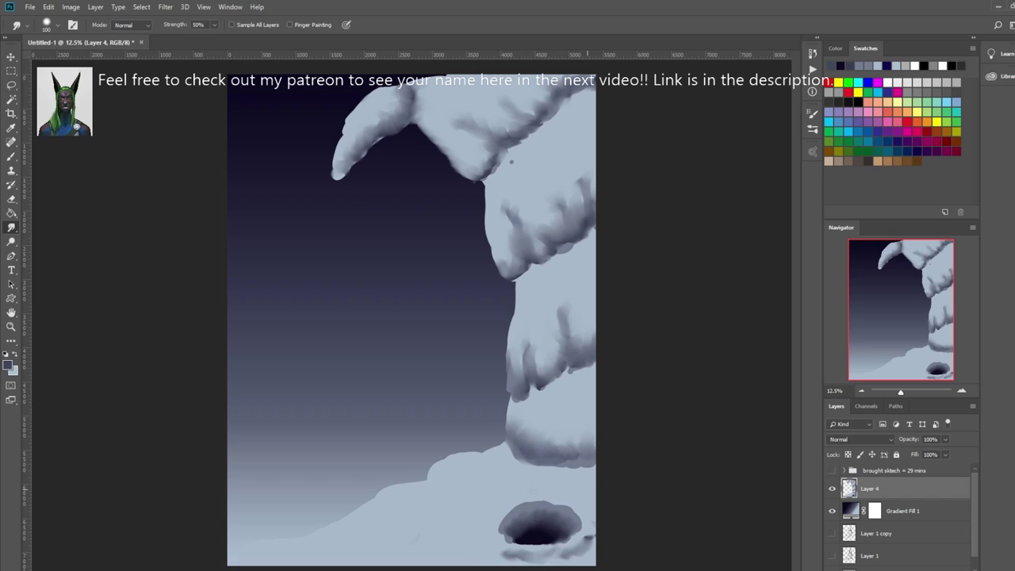
{"action": "mouse_move", "coordinate": [498, 545]}
{"action": "left_mouse_down"}
{"action": "mouse_move", "coordinate": [591, 539]}
{"action": "mouse_move", "coordinate": [492, 547]}
{"action": "mouse_move", "coordinate": [579, 547]}
{"action": "left_mouse_up"}
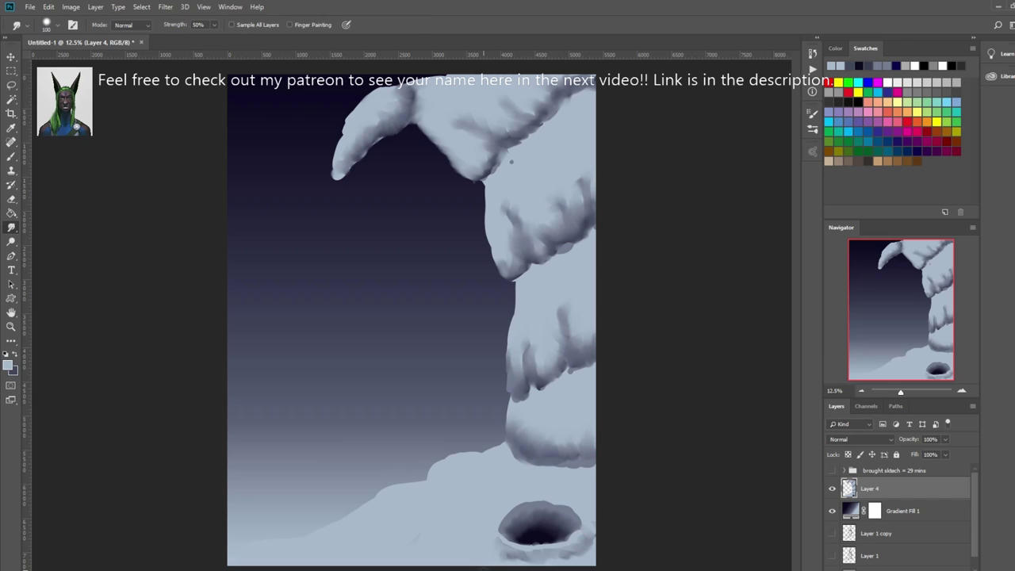
{"action": "left_click", "coordinate": [539, 539], "text": "alt"}
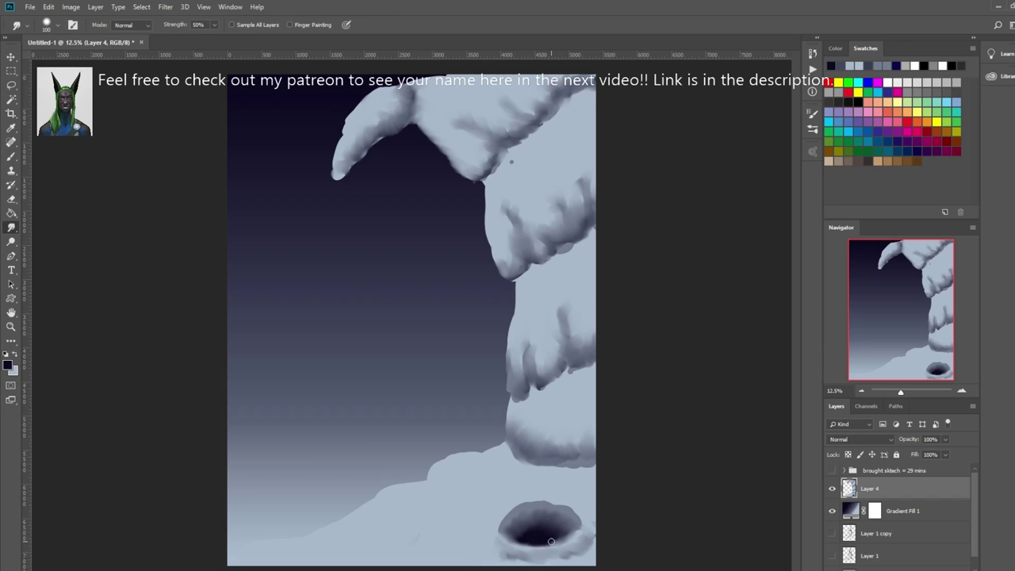
{"action": "left_click_drag", "start_coordinate": [500, 529], "coordinate": [547, 510]}
{"action": "left_click", "coordinate": [831, 470]}
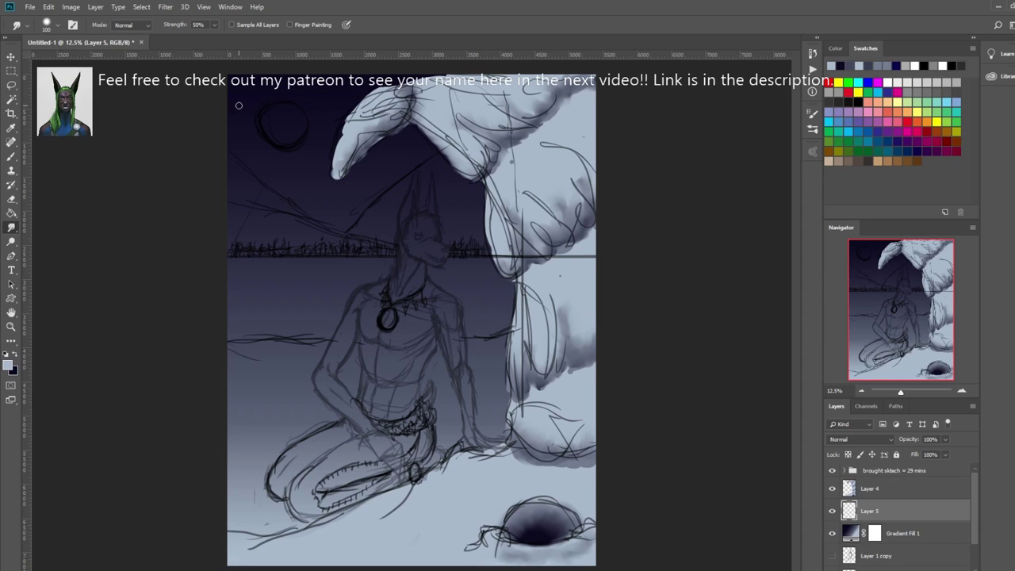
- Dot white stars in the night sky and paint a pale moon at top left
{"action": "key", "text": "b"}
{"action": "left_click", "coordinate": [264, 92]}
{"action": "left_click", "coordinate": [312, 92]}
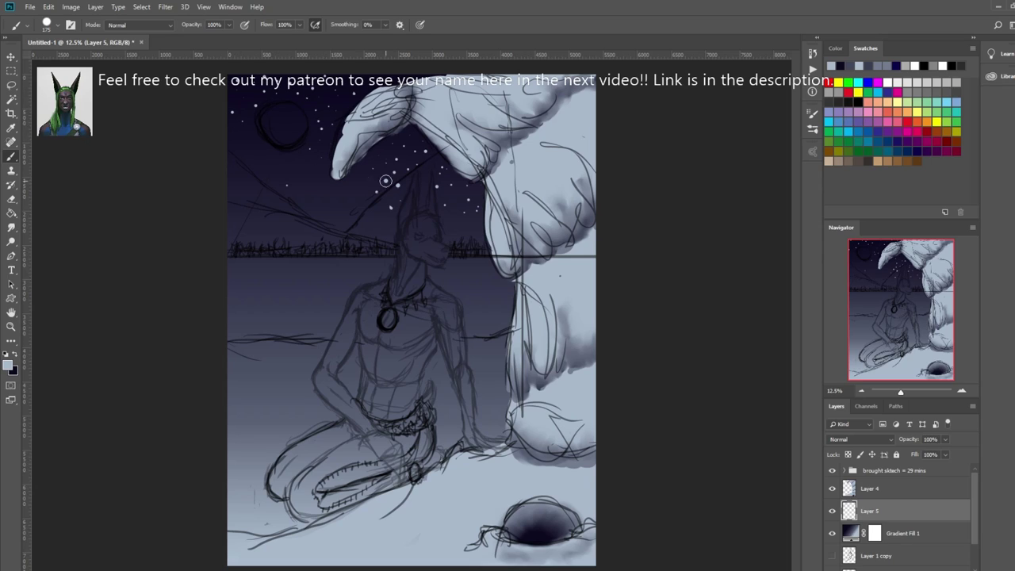
{"action": "key", "text": "ctrl+z"}
{"action": "left_click", "coordinate": [281, 123]}
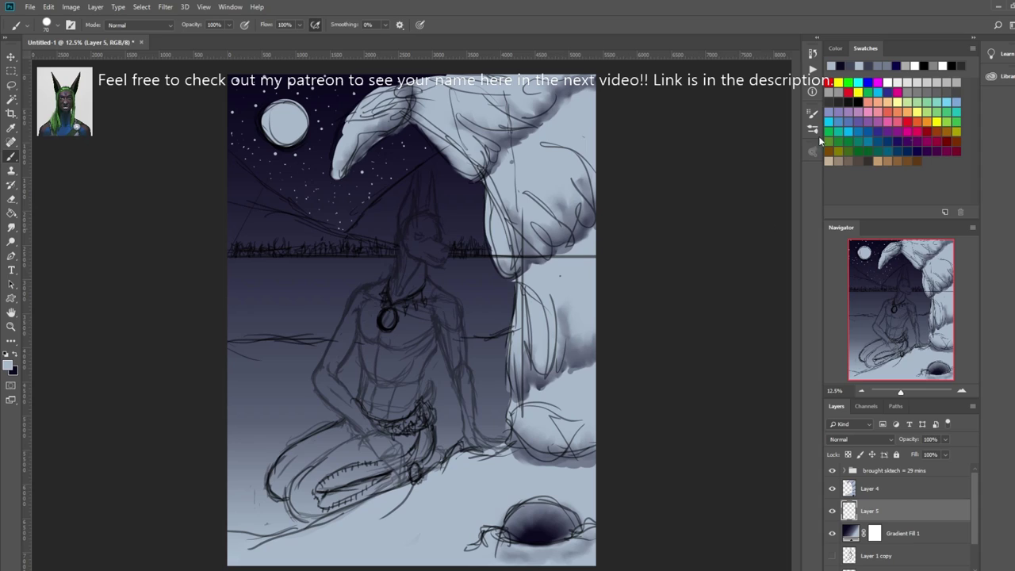
- On a new layer, lasso a horizontal band just below the horizon for the lake
{"action": "key", "text": "ctrl+shift+alt+n"}
{"action": "key", "text": "l"}
{"action": "left_click_drag", "start_coordinate": [222, 260], "coordinate": [216, 283]}
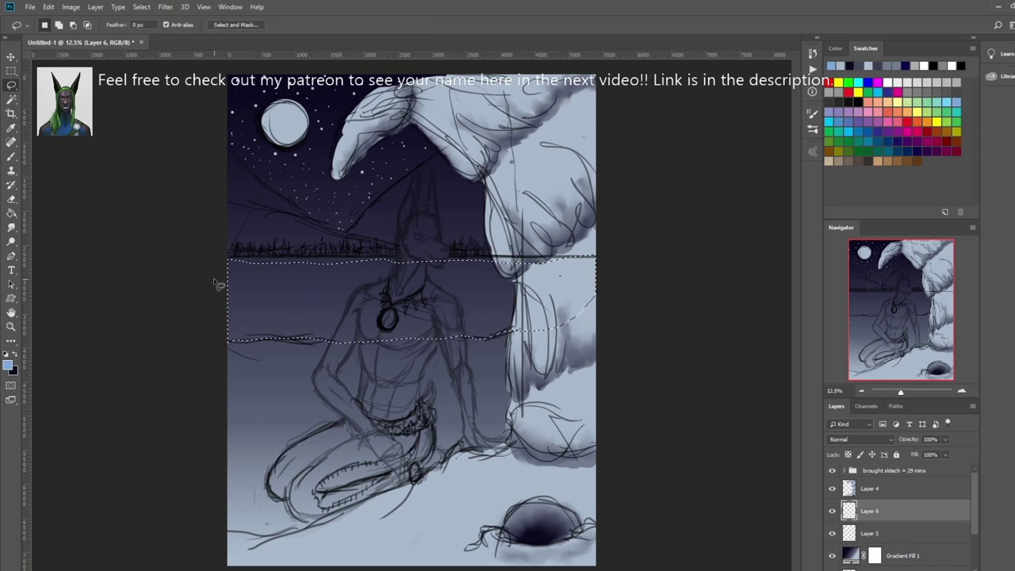
- Fill the lake band with light blue and set the layer to 30% opacity
{"action": "key", "text": "b"}
{"action": "key", "text": "alt+BackSpace"}
{"action": "key", "text": "ctrl+d"}
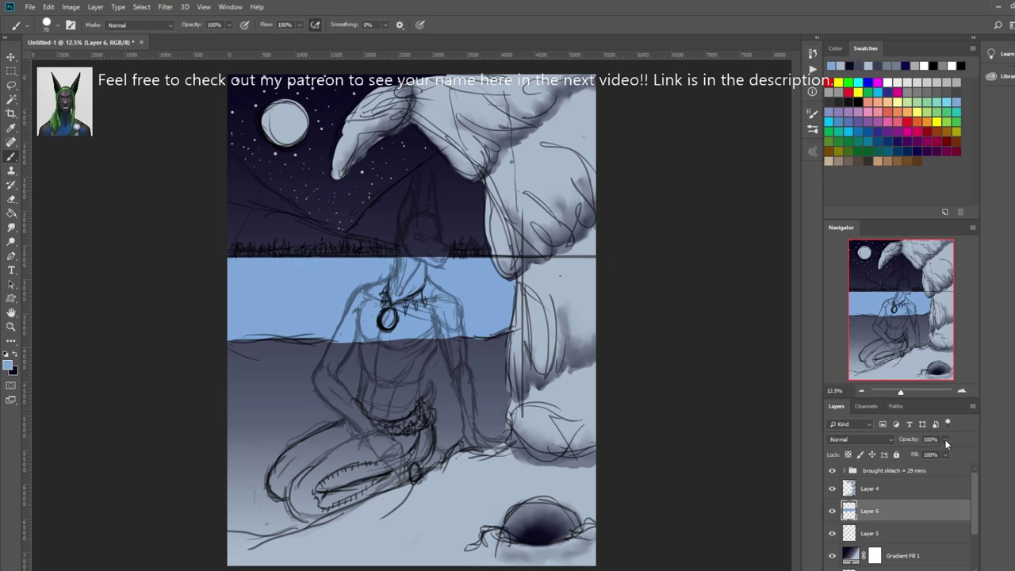
{"action": "left_click_drag", "start_coordinate": [945, 442], "coordinate": [904, 446]}
- On a new layer, paint a white blob, squash it into a flat oval reflection at 25% opacity
{"action": "key", "text": "ctrl+shift+alt+n"}
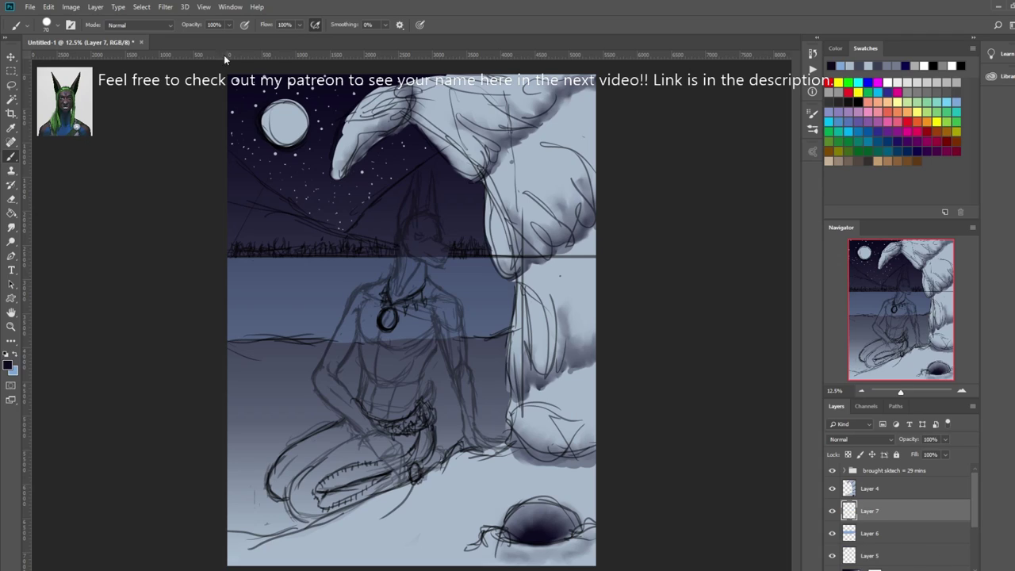
{"action": "left_click_drag", "start_coordinate": [287, 283], "coordinate": [295, 289]}
{"action": "key", "text": "ctrl+t"}
{"action": "mouse_move", "coordinate": [284, 302]}
{"action": "left_mouse_down"}
{"action": "mouse_move", "coordinate": [285, 287]}
{"action": "mouse_move", "coordinate": [259, 308]}
{"action": "mouse_move", "coordinate": [316, 270]}
{"action": "mouse_move", "coordinate": [331, 310]}
{"action": "left_mouse_up"}
{"action": "key", "text": "Return"}
{"action": "key", "text": "ctrl+t"}
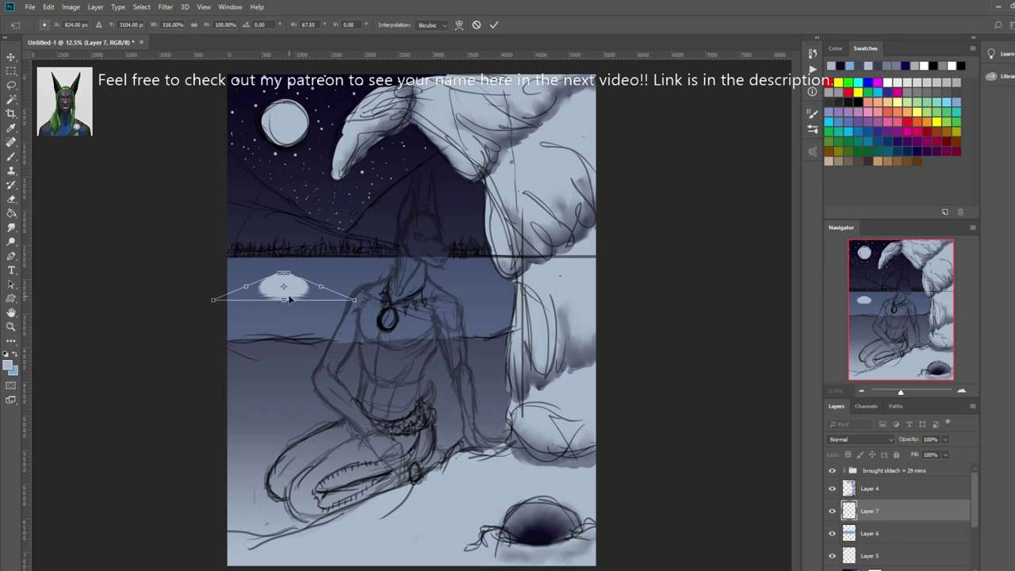
{"action": "key", "text": "Escape"}
{"action": "left_click_drag", "start_coordinate": [945, 439], "coordinate": [918, 453]}
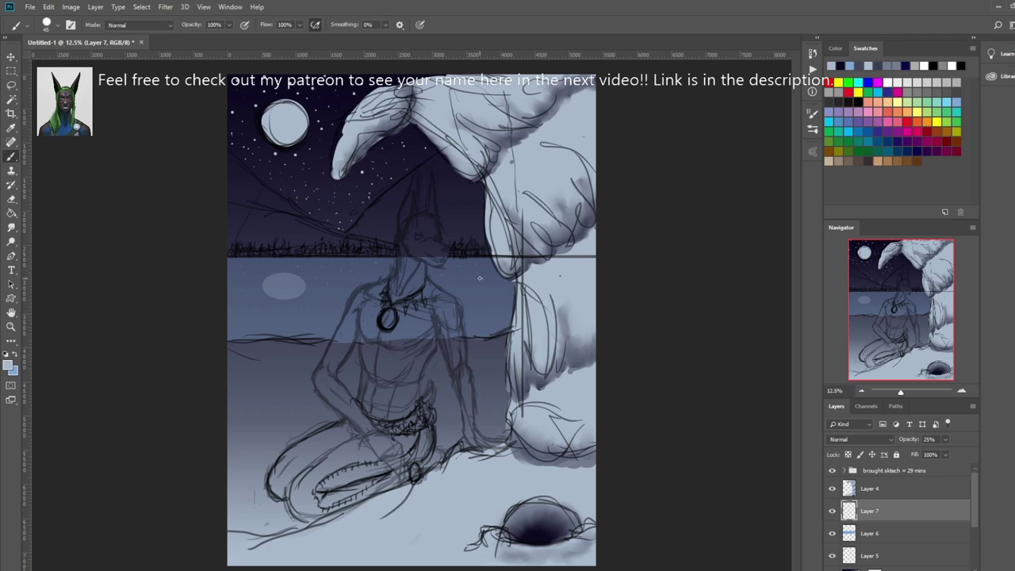
{"action": "key", "text": "space"}
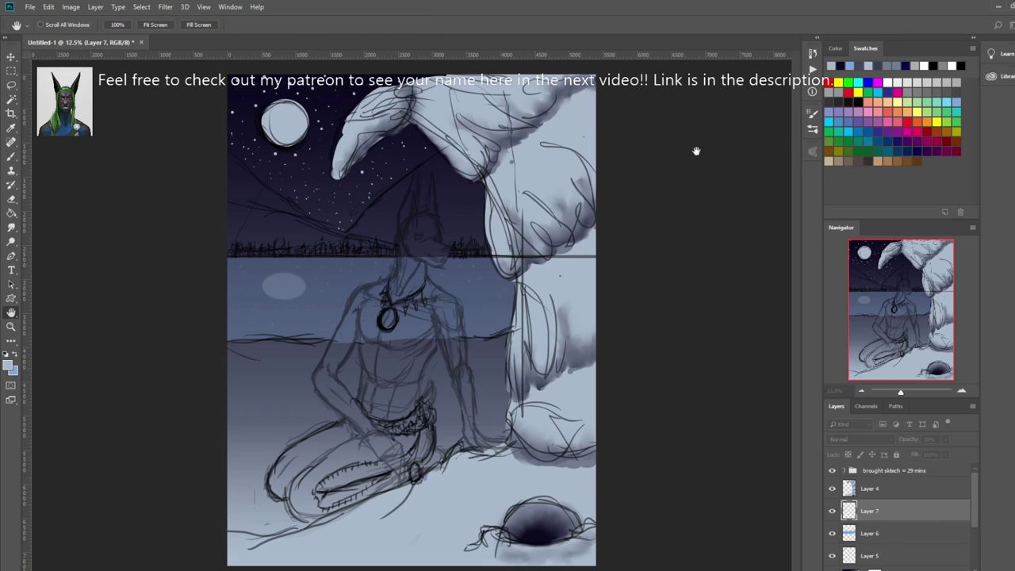
- On a new layer, lasso the far and left mountain shapes and fill them green
{"action": "key", "text": "ctrl+shift+alt+n"}
{"action": "key", "text": "l"}
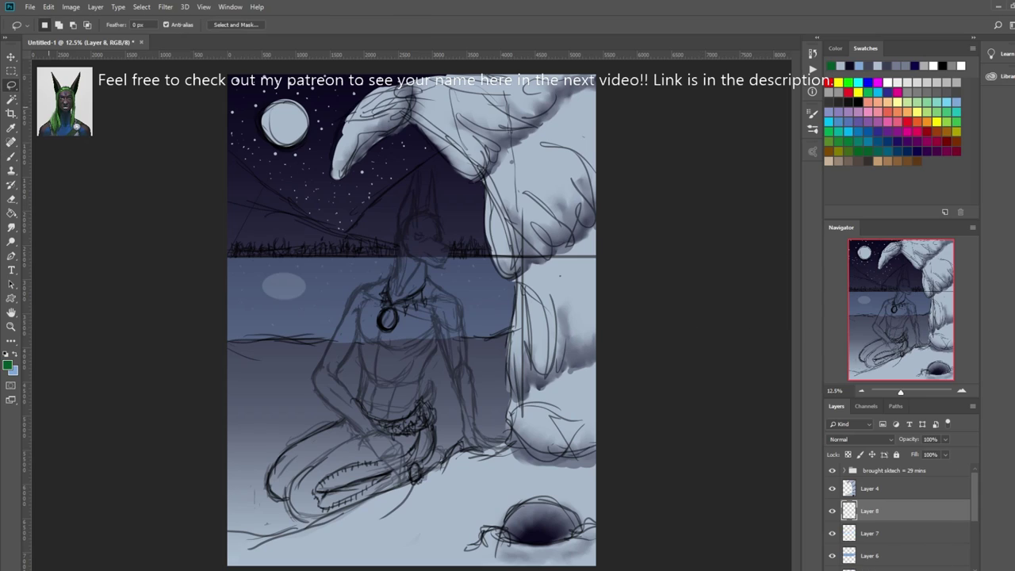
{"action": "left_click_drag", "start_coordinate": [450, 144], "coordinate": [411, 263]}
{"action": "key", "text": "alt+BackSpace"}
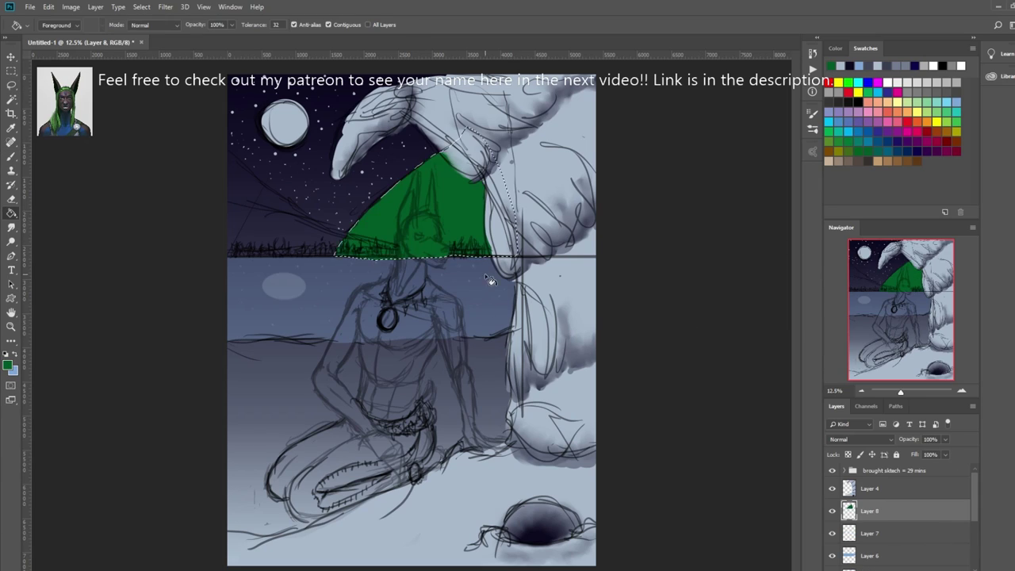
{"action": "type", "text": "far back"}
{"action": "left_click_drag", "start_coordinate": [225, 146], "coordinate": [200, 123]}
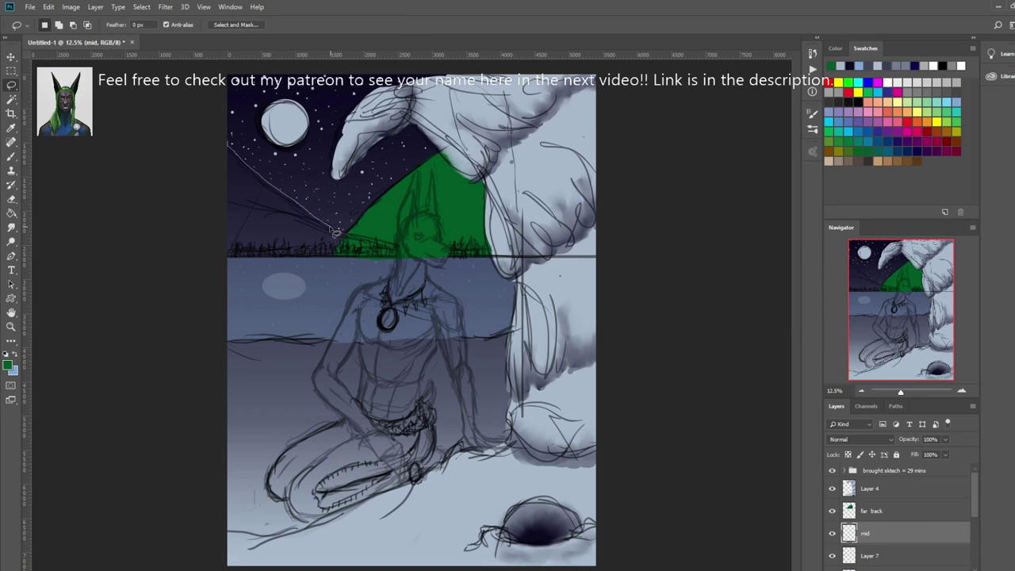
{"action": "key", "text": "alt+BackSpace"}
{"action": "key", "text": "ctrl+d"}
{"action": "key", "text": "g"}
- Name the lower mountain layer 'front' and add a new layer named 'lake trees'
{"action": "double_click", "coordinate": [869, 555]}
{"action": "type", "text": "front"}
{"action": "key", "text": "Return"}
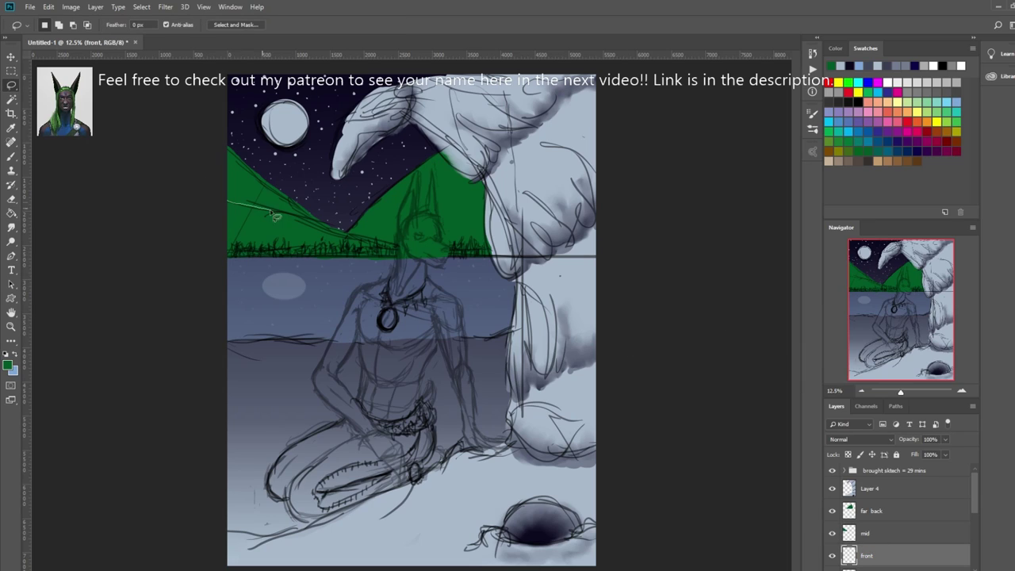
{"action": "left_click", "coordinate": [848, 554], "text": "ctrl"}
{"action": "scroll", "coordinate": [941, 557], "scroll_direction": "down", "scroll_amount": 1}
{"action": "left_click", "coordinate": [912, 523]}
{"action": "key", "text": "b"}
{"action": "key", "text": "ctrl+d"}
{"action": "key", "text": "ctrl+shift+alt+n"}
{"action": "double_click", "coordinate": [869, 522]}
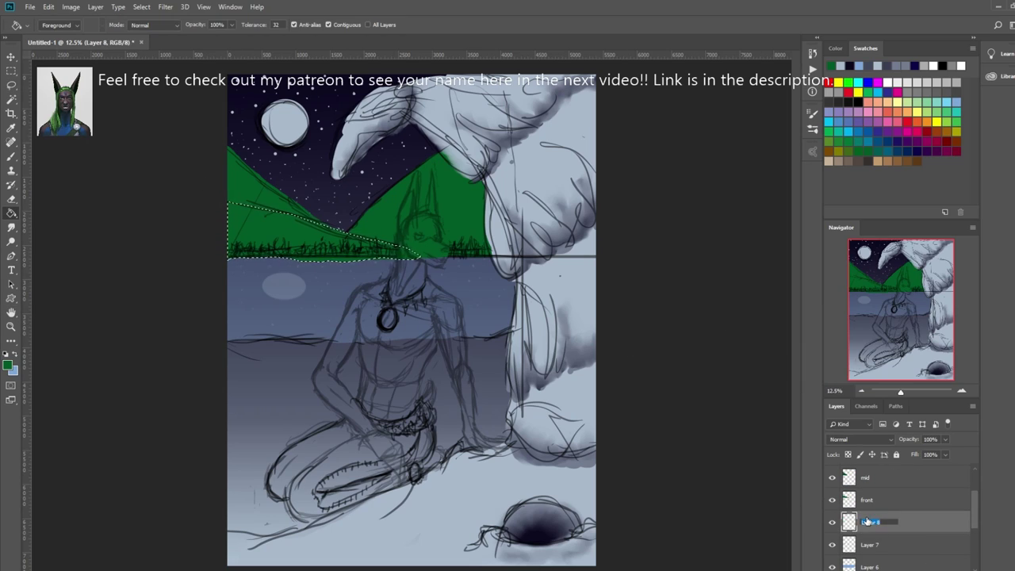
{"action": "type", "text": "lake trees"}
{"action": "key", "text": "Return"}
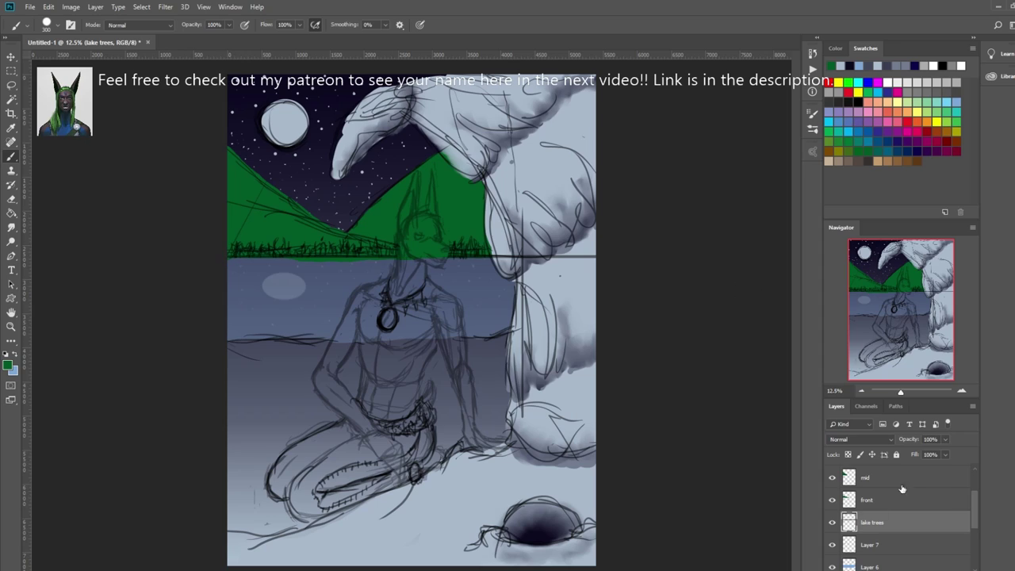
- Reorder the far back, mid, front and lake trees layers so lake trees sits above front
{"action": "scroll", "coordinate": [901, 489], "scroll_direction": "up", "scroll_amount": 2}
{"action": "left_click", "coordinate": [870, 530]}
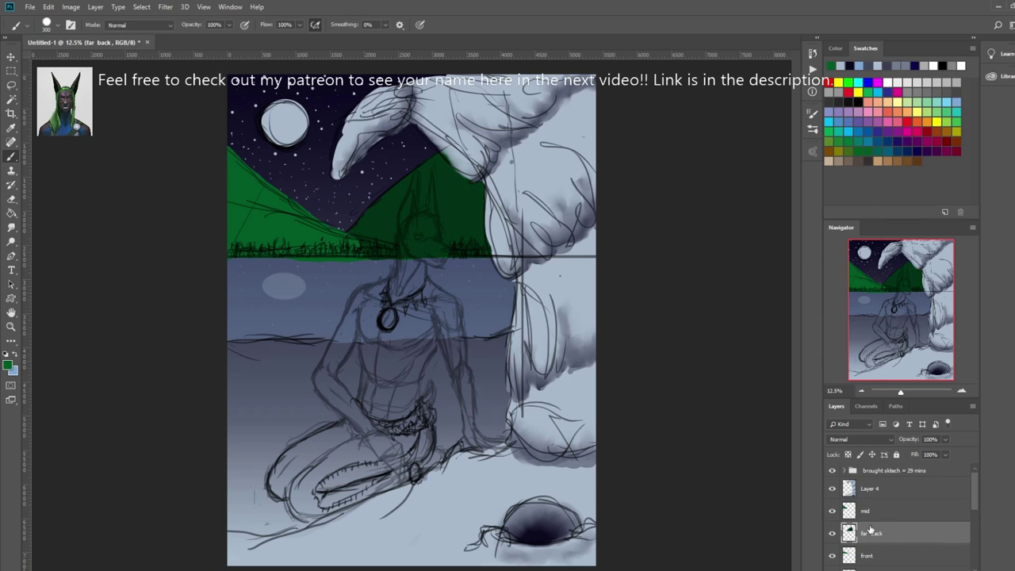
{"action": "left_click", "coordinate": [866, 511]}
{"action": "key", "text": "i"}
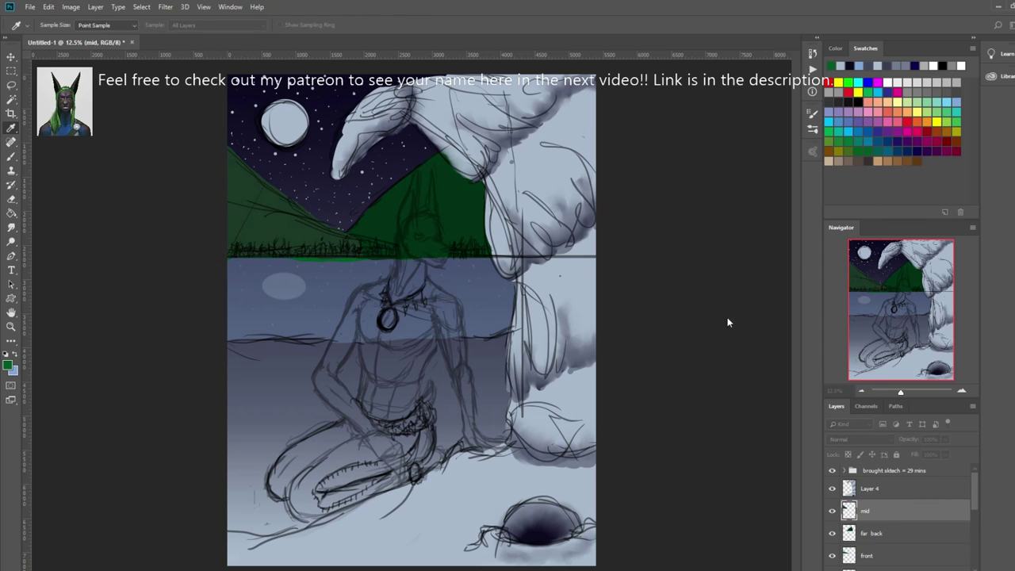
{"action": "key", "text": "ctrl+bracketleft"}
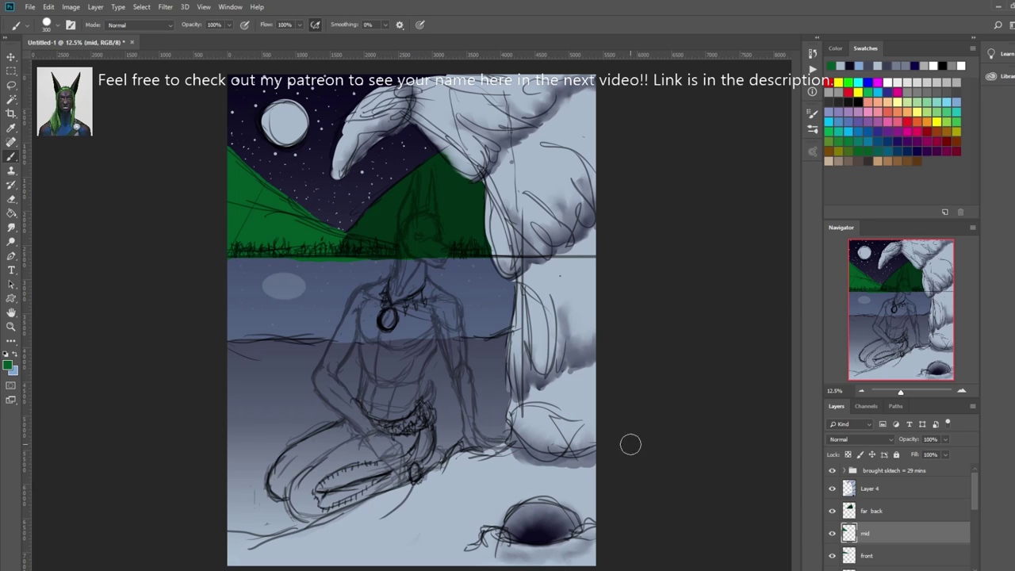
{"action": "key", "text": "ctrl+bracketright"}
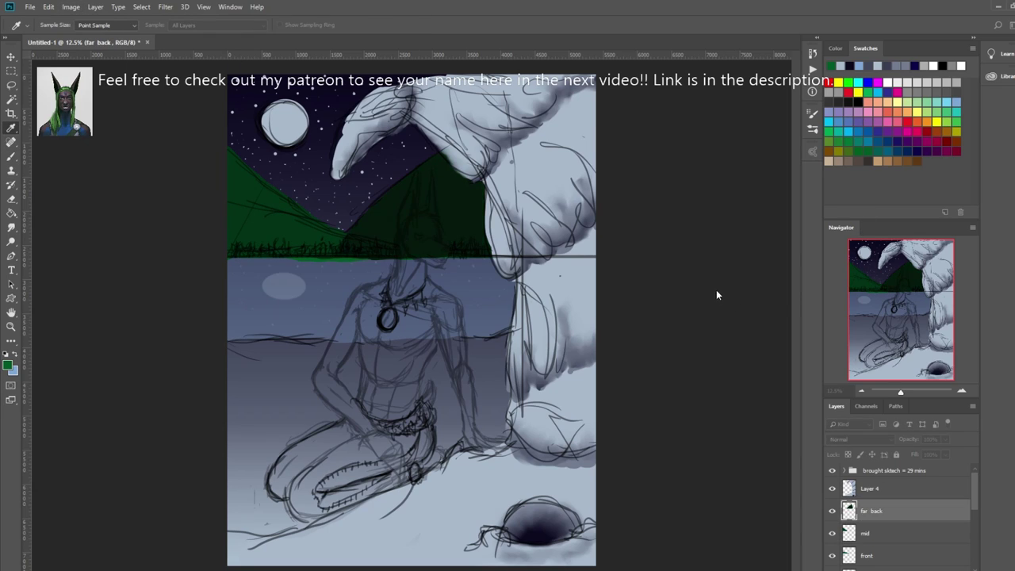
{"action": "key", "text": "ctrl+bracketleft"}
{"action": "key", "text": "ctrl+bracketleft"}
{"action": "key", "text": "alt+bracketright"}
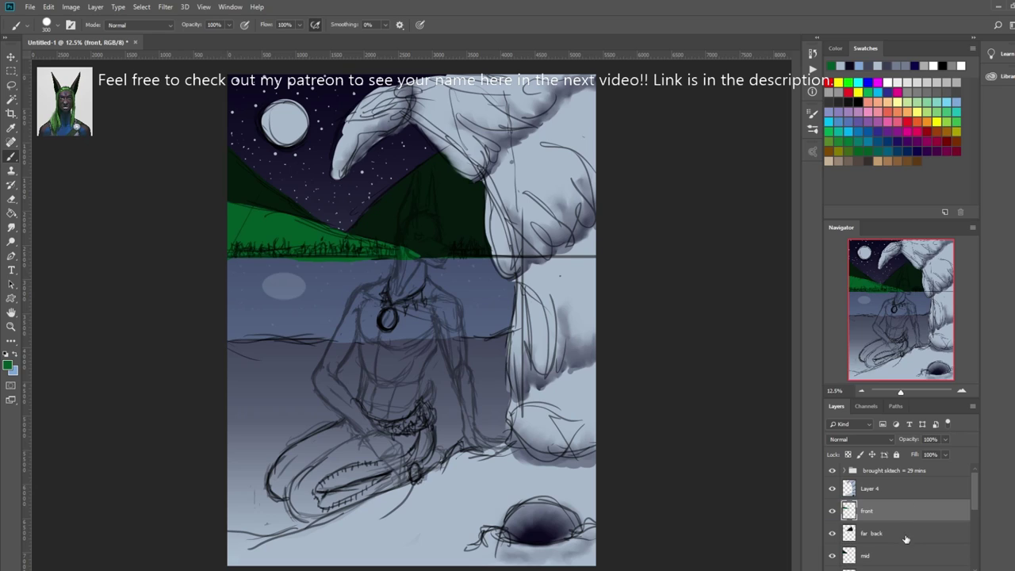
{"action": "key", "text": "ctrl+bracketright"}
{"action": "left_click", "coordinate": [872, 555]}
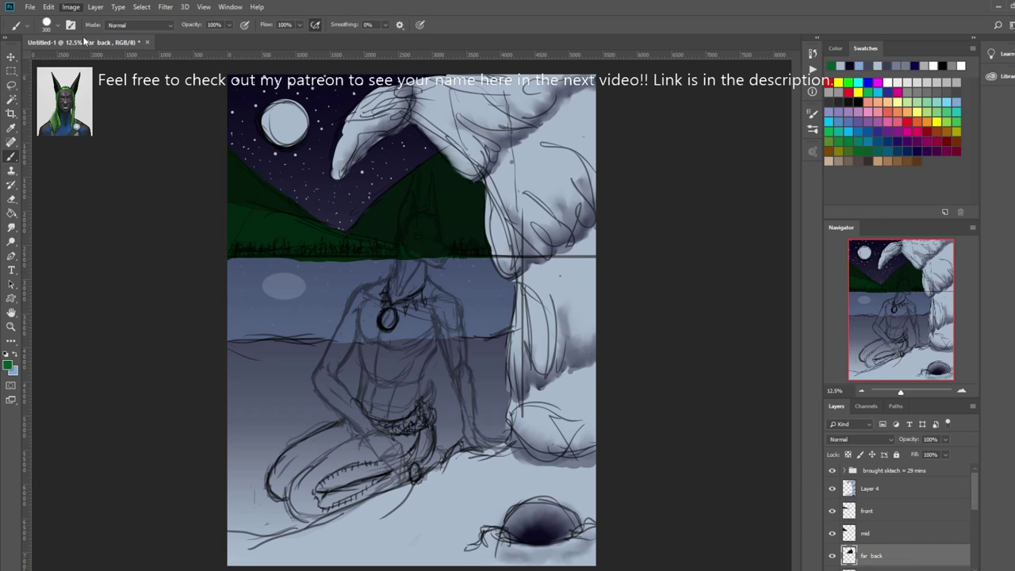
{"action": "scroll", "coordinate": [923, 476], "scroll_direction": "down", "scroll_amount": 1}
{"action": "key", "text": "alt+bracketleft"}
{"action": "key", "text": "ctrl+bracketright"}
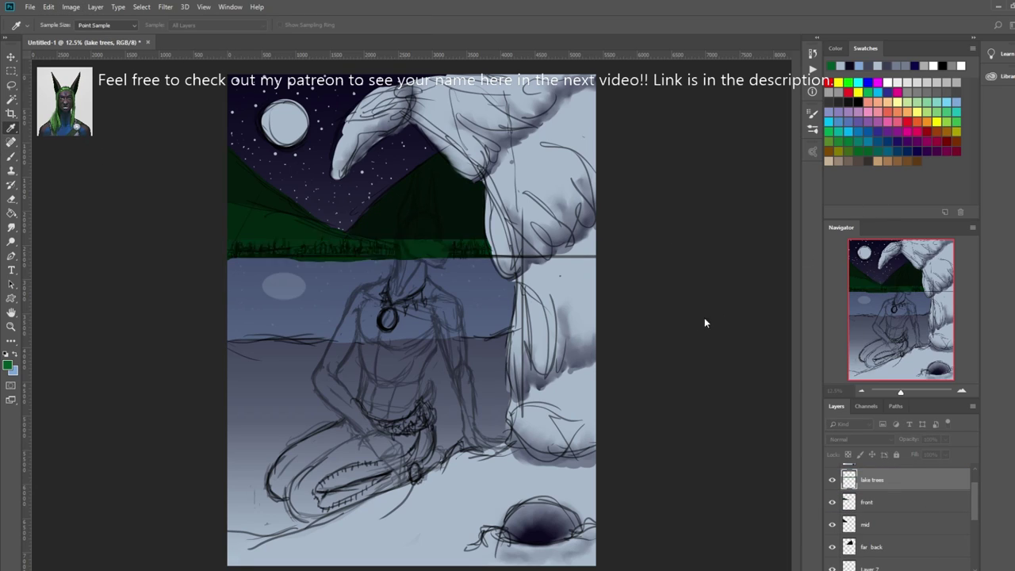
- Paint a dark band of tree texture along the lakeshore with an enlarged brush
{"action": "key", "text": "ctrl+bracketright"}
{"action": "key", "text": "ctrl+bracketright"}
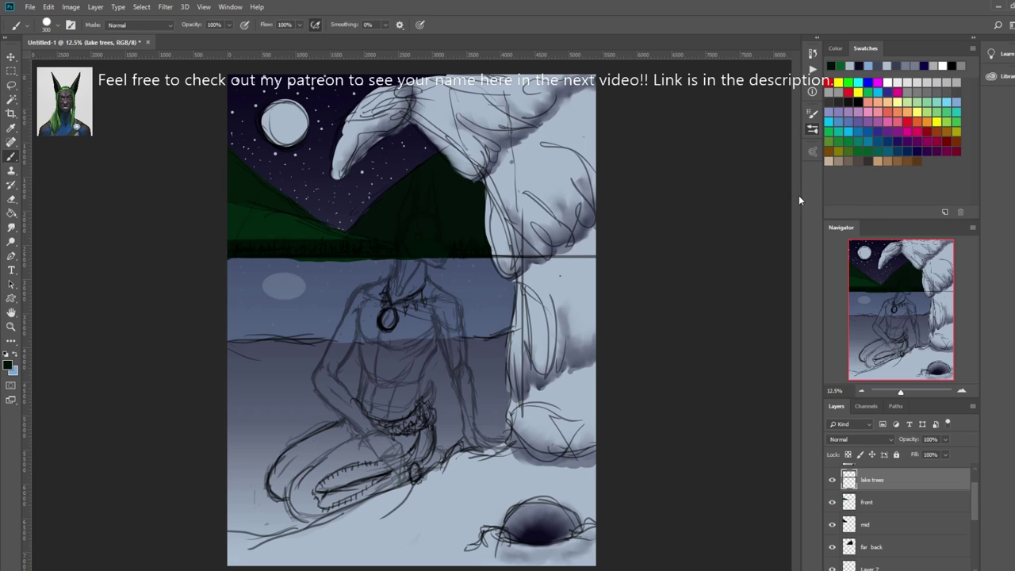
{"action": "key", "text": "bracketright"}
{"action": "scroll", "coordinate": [291, 222], "scroll_direction": "up", "scroll_amount": 4}
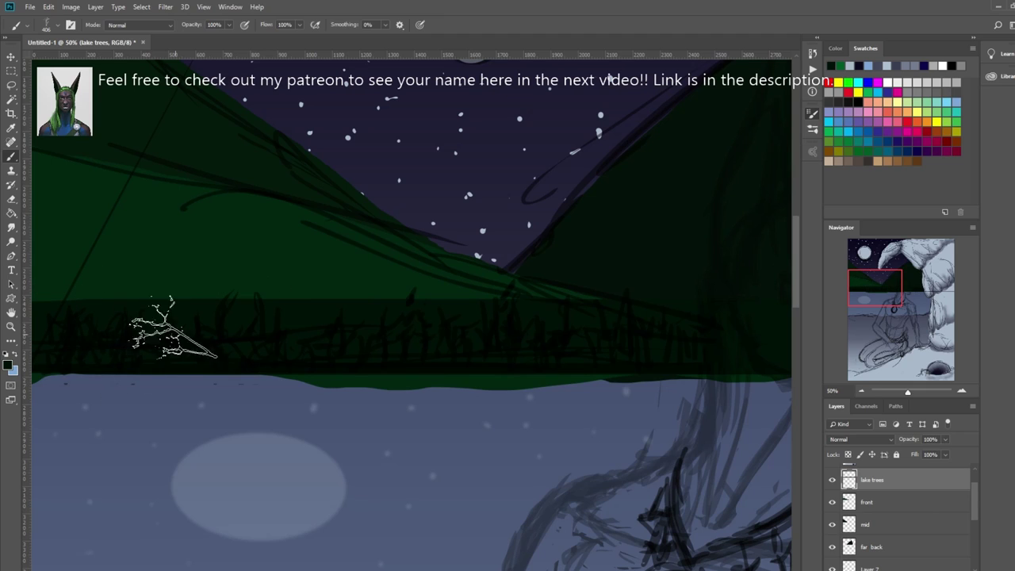
{"action": "left_click_drag", "start_coordinate": [313, 289], "coordinate": [56, 294]}
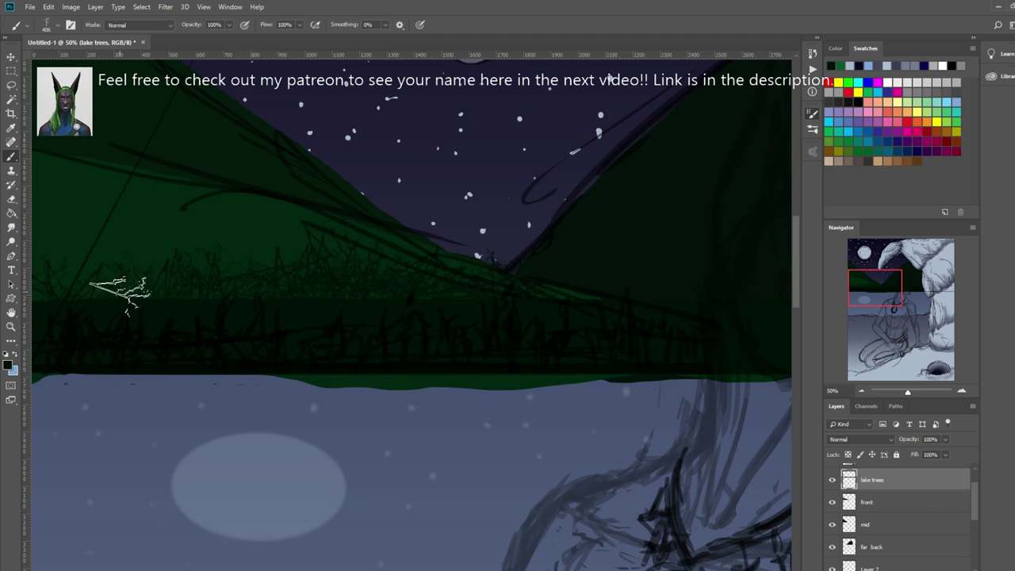
{"action": "key", "text": "bracketleft"}
{"action": "key", "text": "bracketleft"}
{"action": "key", "text": "bracketleft"}
{"action": "scroll", "coordinate": [237, 247], "scroll_direction": "down", "scroll_amount": 5}
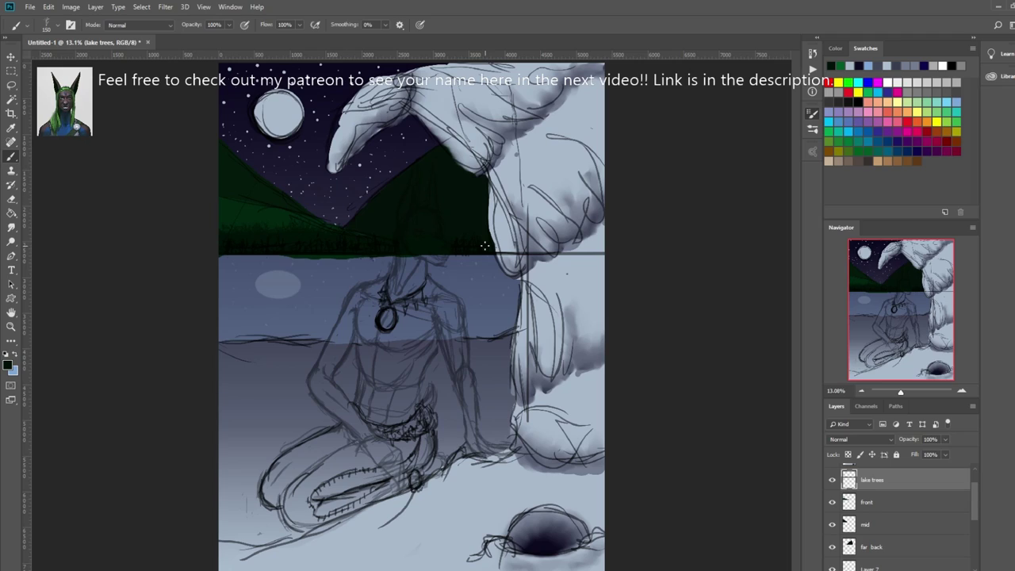
- Sample dark greens, step down through the front, mid and far back layers, and hide the sketch group
{"action": "left_click", "coordinate": [349, 251], "text": "alt"}
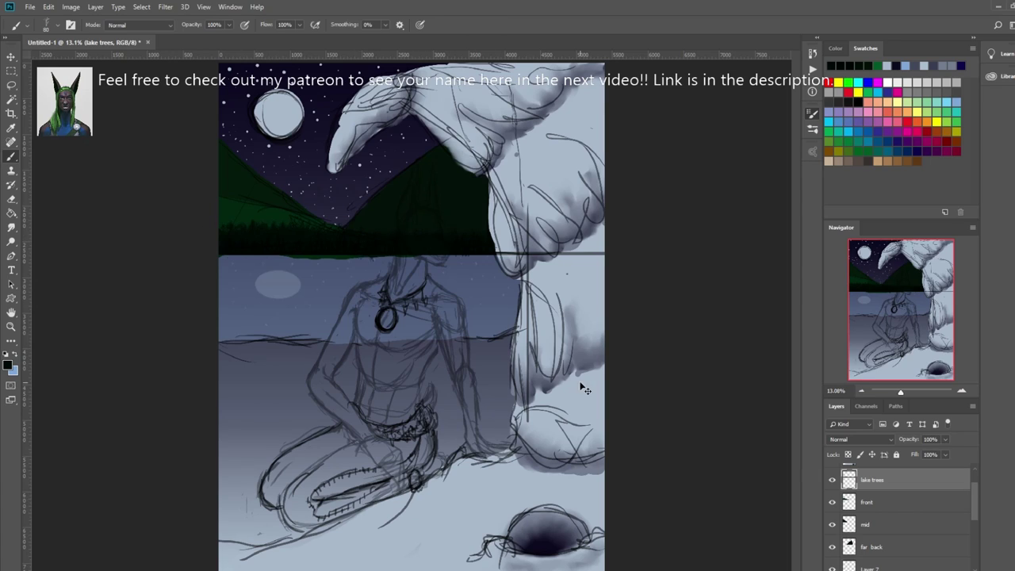
{"action": "left_click", "coordinate": [867, 501]}
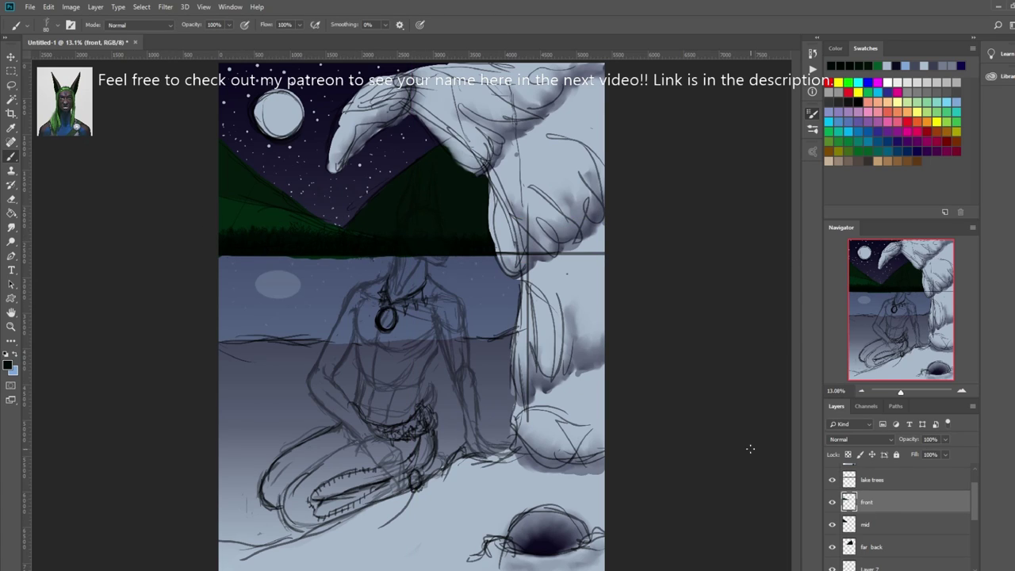
{"action": "left_click", "coordinate": [222, 193], "text": "alt"}
{"action": "key", "text": "alt+bracketleft"}
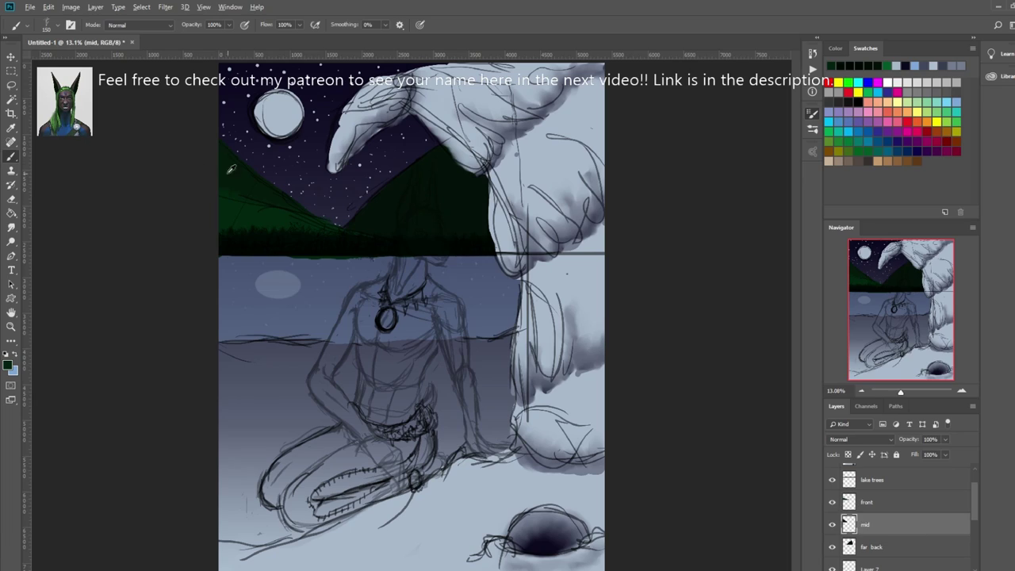
{"action": "key", "text": "alt+bracketleft"}
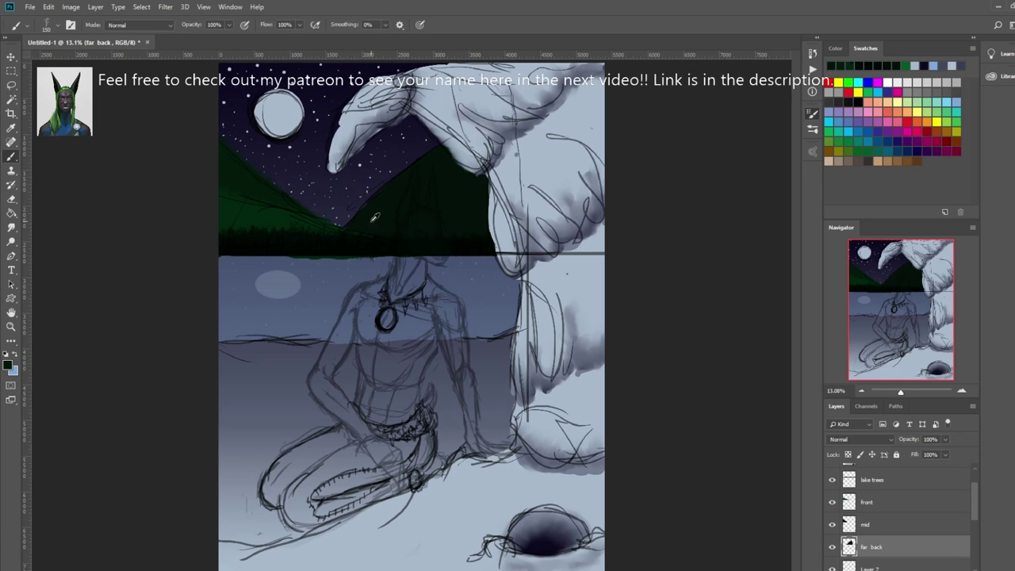
{"action": "scroll", "coordinate": [872, 507], "scroll_direction": "up", "scroll_amount": 2}
{"action": "left_click", "coordinate": [831, 471]}
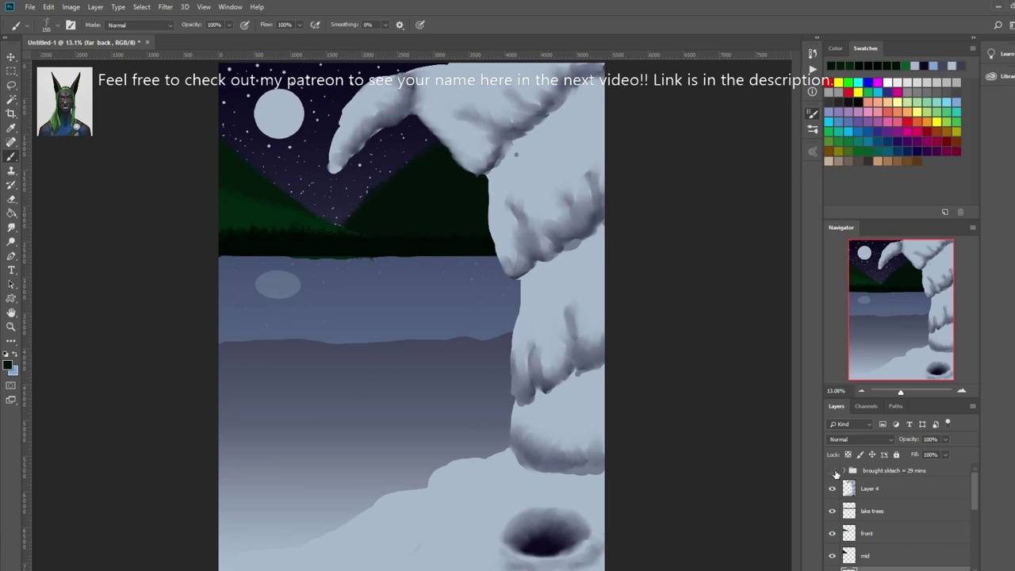
- Show the sketch group again and lower the opacity of sketch Layers 2 and 3
{"action": "left_click", "coordinate": [832, 471]}
{"action": "left_click", "coordinate": [843, 470]}
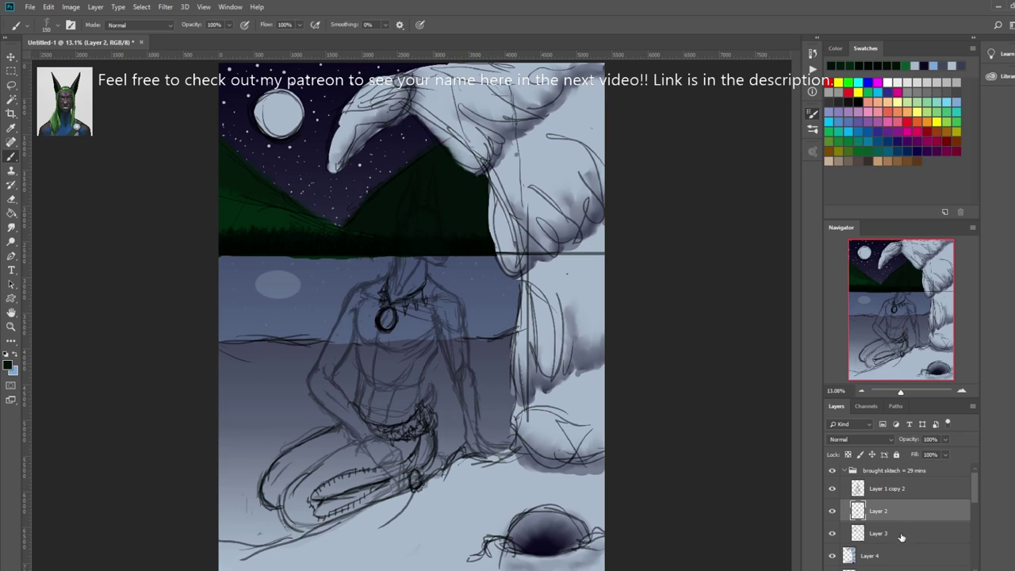
{"action": "left_click", "coordinate": [877, 510]}
{"action": "left_click", "coordinate": [878, 532], "text": "shift"}
{"action": "left_click_drag", "start_coordinate": [908, 439], "coordinate": [897, 451]}
- Select the layer below the sketch, undo the neck stroke, and shrink the brush to a fine tip
{"action": "key", "text": "alt+bracketright"}
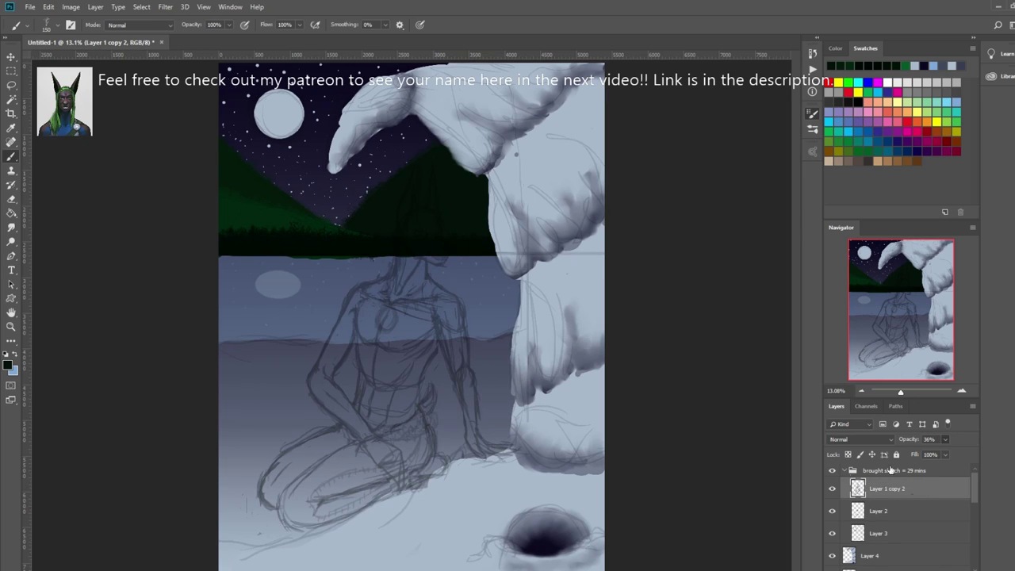
{"action": "key", "text": "alt+bracketright"}
{"action": "scroll", "coordinate": [920, 525], "scroll_direction": "down", "scroll_amount": 3}
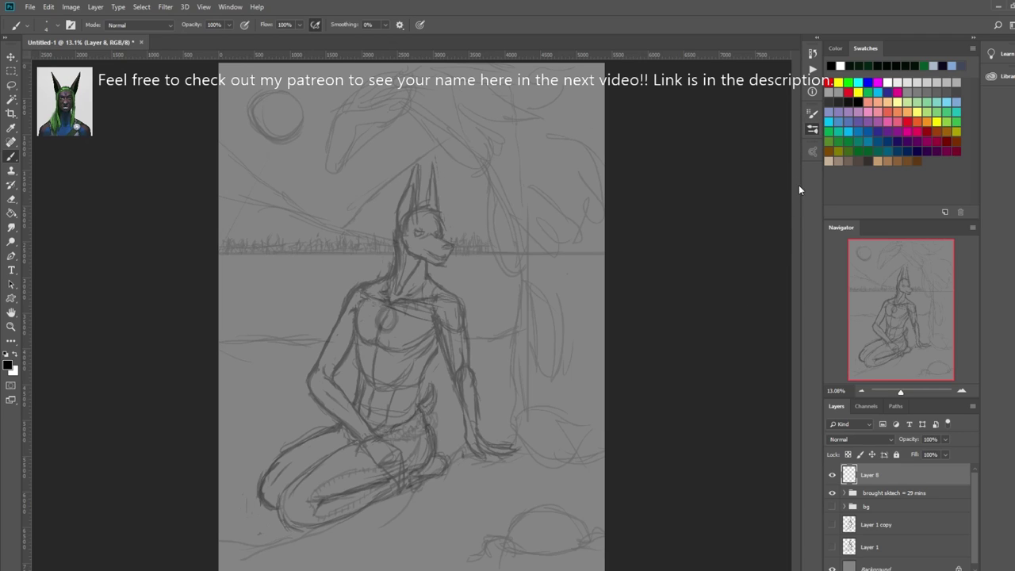
{"action": "key", "text": "ctrl+plus"}
{"action": "key", "text": "ctrl+plus"}
{"action": "left_click_drag", "start_coordinate": [907, 307], "coordinate": [905, 303]}
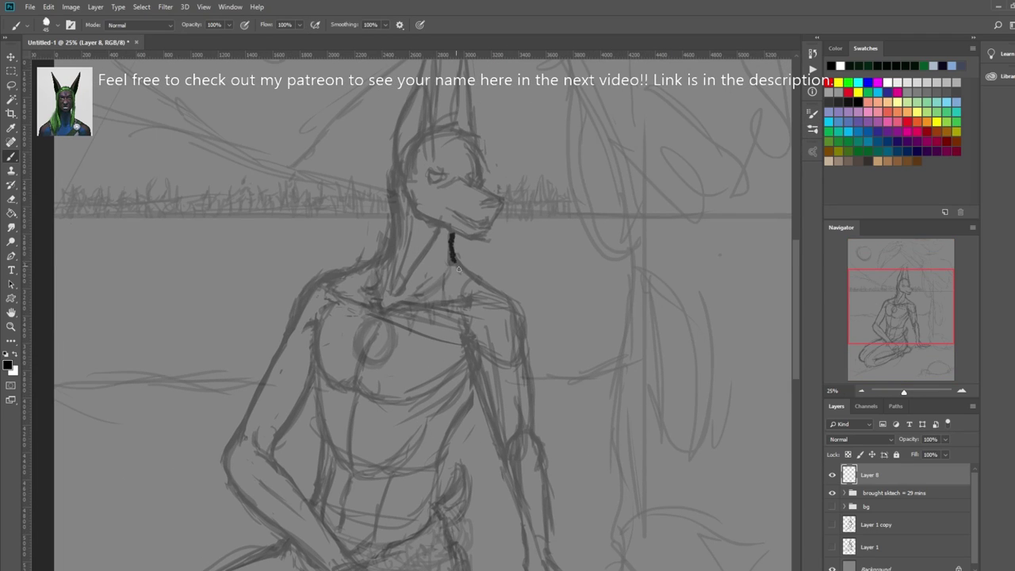
{"action": "key", "text": "ctrl+z"}
{"action": "key", "text": "bracketleft"}
{"action": "key", "text": "bracketleft"}
{"action": "key", "text": "bracketleft"}
{"action": "key", "text": "ctrl+minus"}
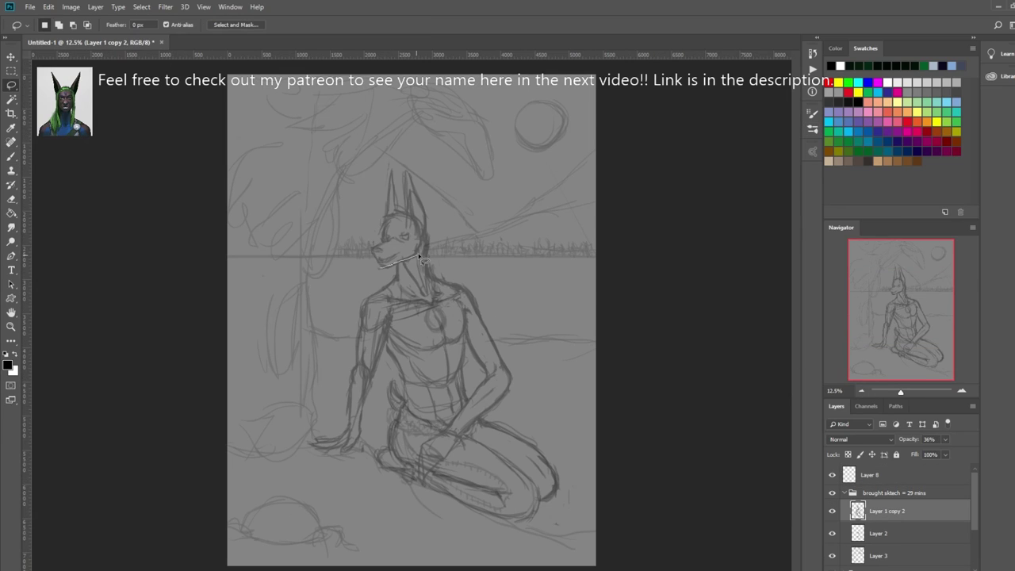
- Free Transform the lassoed head down onto the neck, then return to Layer 8 with the Brush
{"action": "key", "text": "ctrl+t"}
{"action": "left_click_drag", "start_coordinate": [398, 214], "coordinate": [407, 274]}
{"action": "key", "text": "Return"}
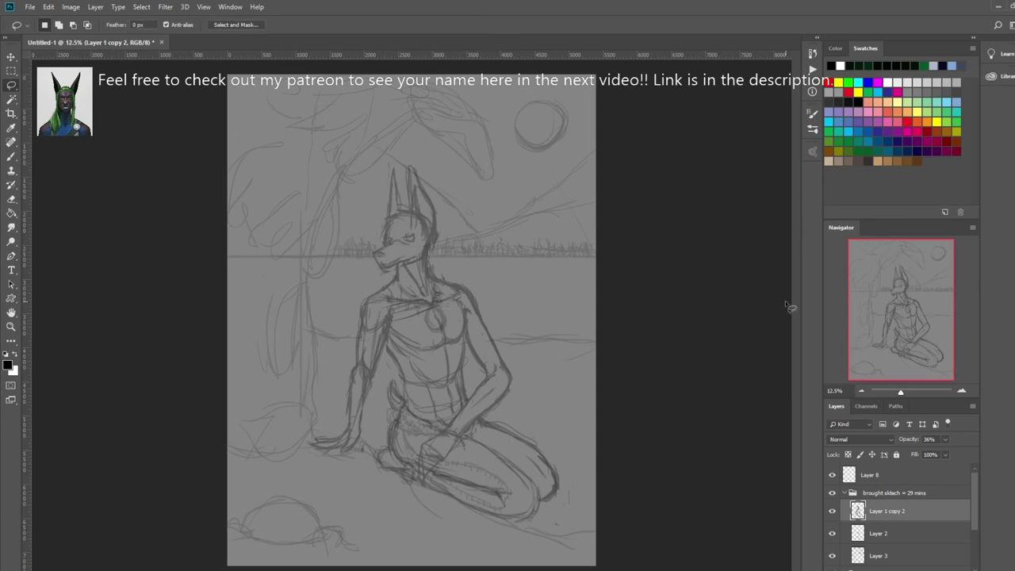
{"action": "left_click", "coordinate": [961, 390]}
{"action": "left_click", "coordinate": [962, 390]}
{"action": "key", "text": "b"}
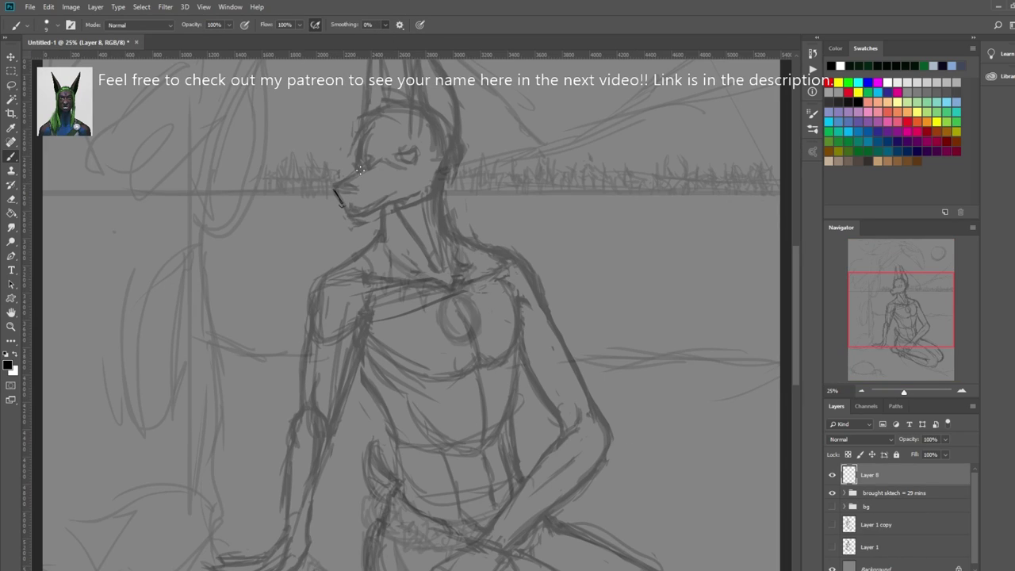
- Ink the jackal head's jaw, ears and top-of-head curve in black
{"action": "mouse_move", "coordinate": [357, 226]}
{"action": "left_mouse_down"}
{"action": "mouse_move", "coordinate": [436, 170]}
{"action": "mouse_move", "coordinate": [452, 121]}
{"action": "left_mouse_up"}
{"action": "scroll", "coordinate": [444, 158], "scroll_direction": "up", "scroll_amount": 5}
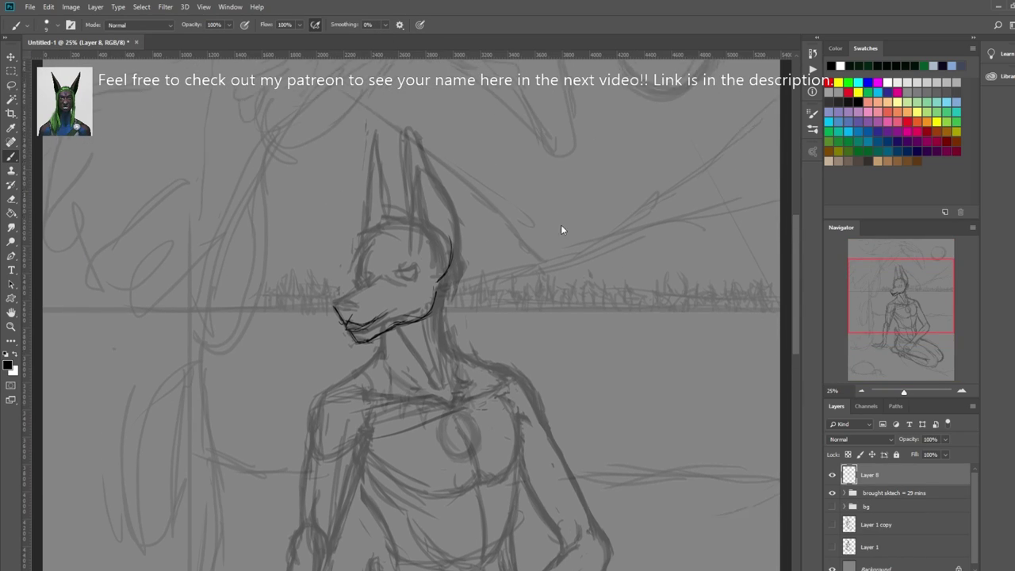
{"action": "mouse_move", "coordinate": [406, 171]}
{"action": "left_mouse_down"}
{"action": "mouse_move", "coordinate": [446, 272]}
{"action": "mouse_move", "coordinate": [409, 278]}
{"action": "left_mouse_up"}
{"action": "left_click_drag", "start_coordinate": [408, 247], "coordinate": [433, 311]}
{"action": "left_click_drag", "start_coordinate": [409, 218], "coordinate": [434, 311]}
{"action": "key", "text": "ctrl+z"}
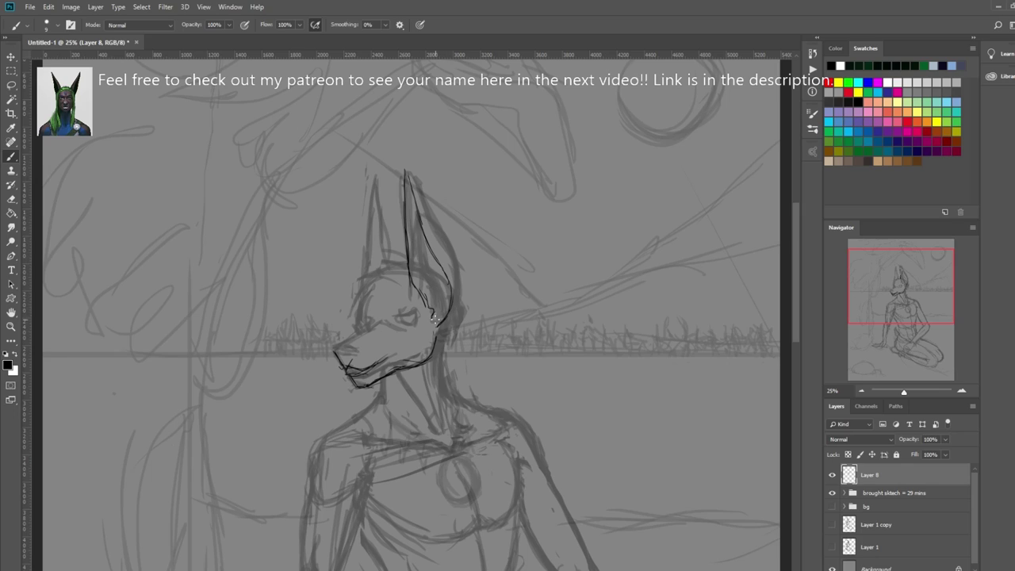
{"action": "mouse_move", "coordinate": [374, 181]}
{"action": "left_mouse_down"}
{"action": "mouse_move", "coordinate": [388, 269]}
{"action": "mouse_move", "coordinate": [361, 299]}
{"action": "left_mouse_up"}
{"action": "left_click_drag", "start_coordinate": [409, 263], "coordinate": [383, 268]}
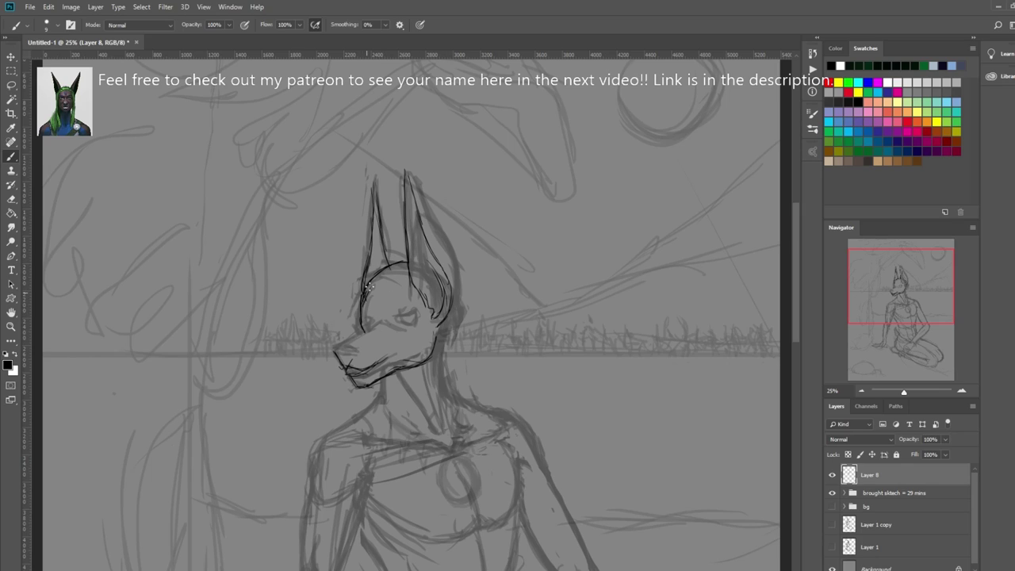
{"action": "mouse_move", "coordinate": [364, 302]}
{"action": "left_mouse_down"}
{"action": "mouse_move", "coordinate": [369, 293]}
{"action": "mouse_move", "coordinate": [336, 349]}
{"action": "left_mouse_up"}
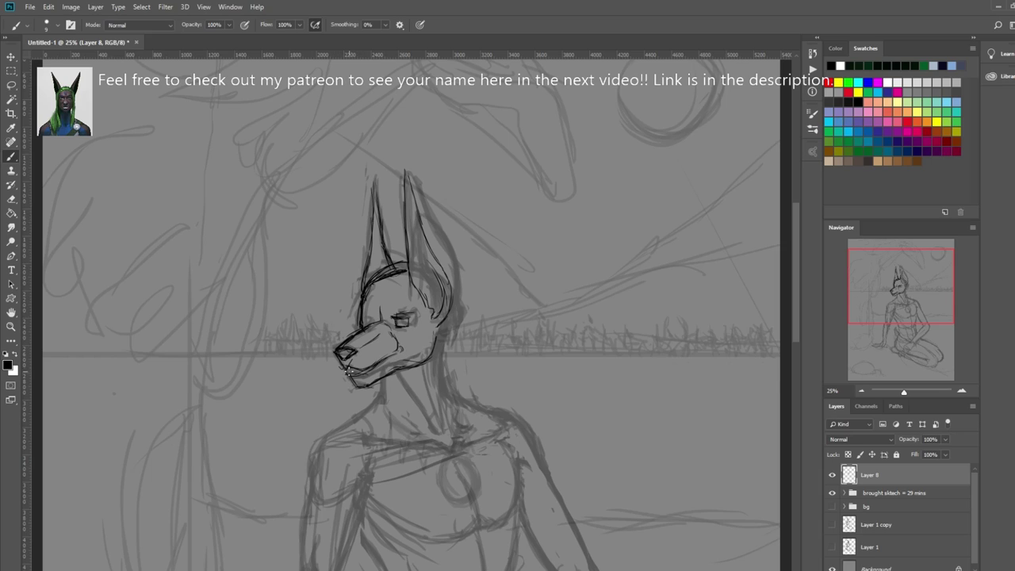
- Ink the back of the neck, the shoulder, and both sides of the neck
{"action": "mouse_move", "coordinate": [436, 316]}
{"action": "left_mouse_down"}
{"action": "mouse_move", "coordinate": [447, 392]}
{"action": "mouse_move", "coordinate": [539, 446]}
{"action": "left_mouse_up"}
{"action": "key", "text": "e"}
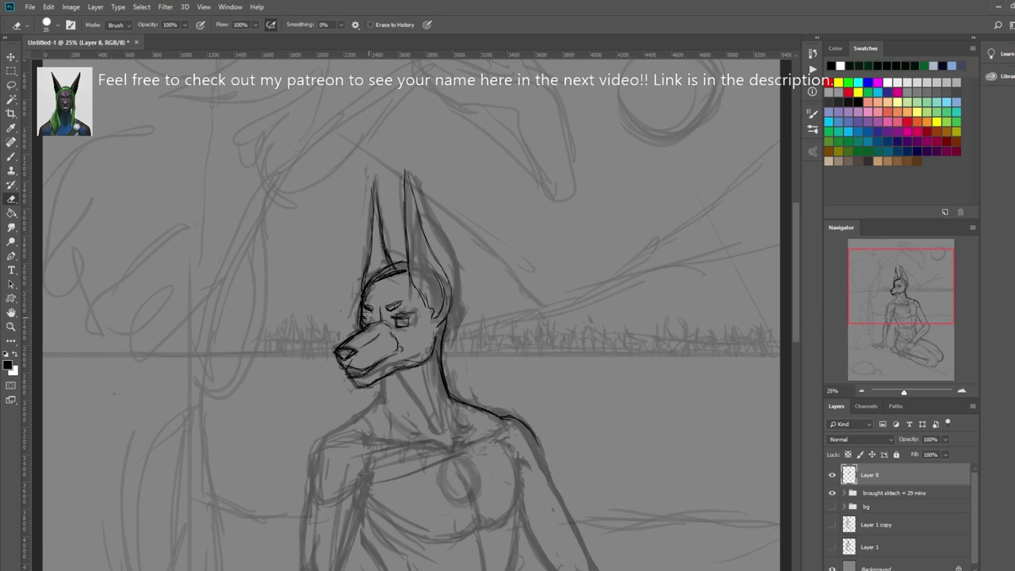
{"action": "key", "text": "b"}
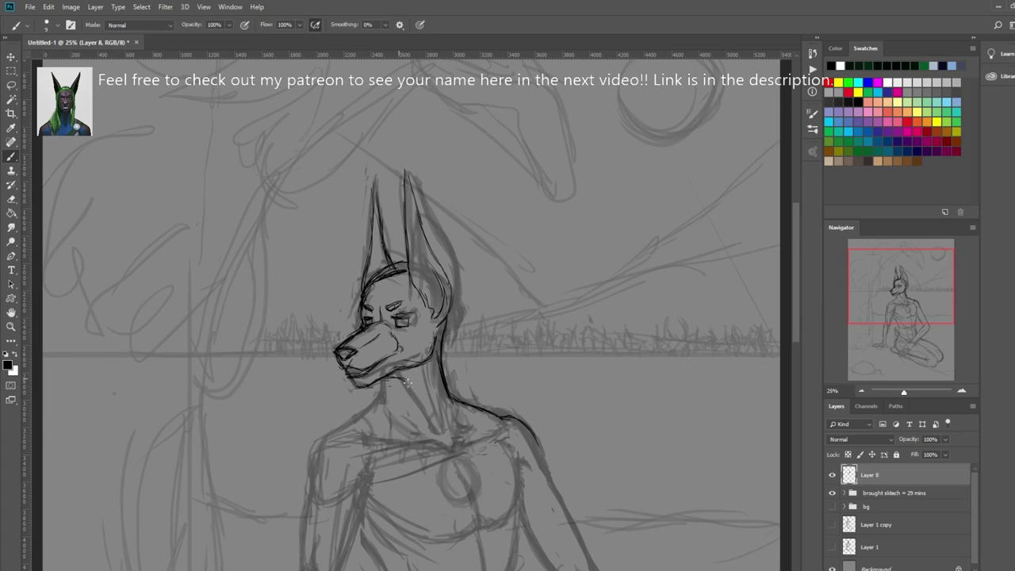
{"action": "left_click_drag", "start_coordinate": [434, 358], "coordinate": [446, 435]}
{"action": "left_click_drag", "start_coordinate": [384, 377], "coordinate": [389, 406]}
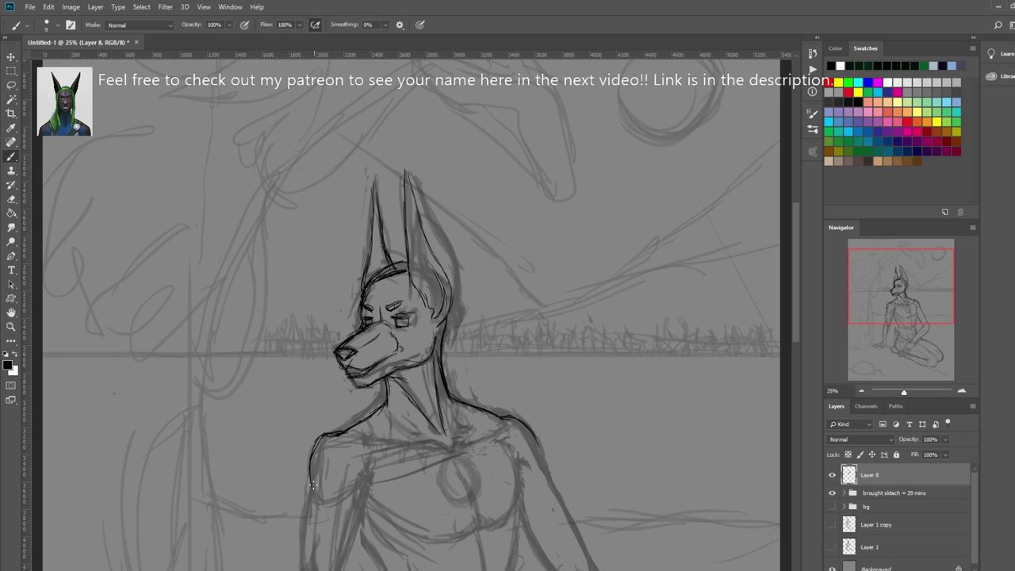
{"action": "scroll", "coordinate": [312, 486], "scroll_direction": "down", "scroll_amount": 5}
{"action": "left_click_drag", "start_coordinate": [308, 303], "coordinate": [302, 341]}
- Ink the pectoral outlines, the centre chest line and the upper abdomen
{"action": "mouse_move", "coordinate": [362, 300]}
{"action": "left_mouse_down"}
{"action": "mouse_move", "coordinate": [475, 345]}
{"action": "mouse_move", "coordinate": [518, 270]}
{"action": "left_mouse_up"}
{"action": "left_click_drag", "start_coordinate": [459, 278], "coordinate": [475, 344]}
{"action": "left_click_drag", "start_coordinate": [405, 362], "coordinate": [465, 426]}
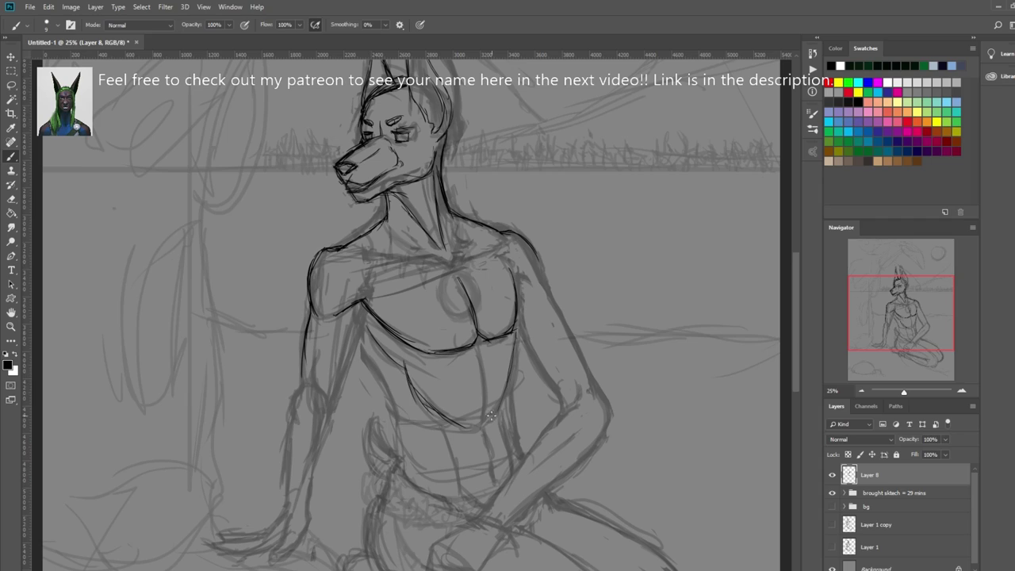
{"action": "left_click_drag", "start_coordinate": [517, 333], "coordinate": [492, 424]}
{"action": "left_click_drag", "start_coordinate": [484, 424], "coordinate": [477, 348]}
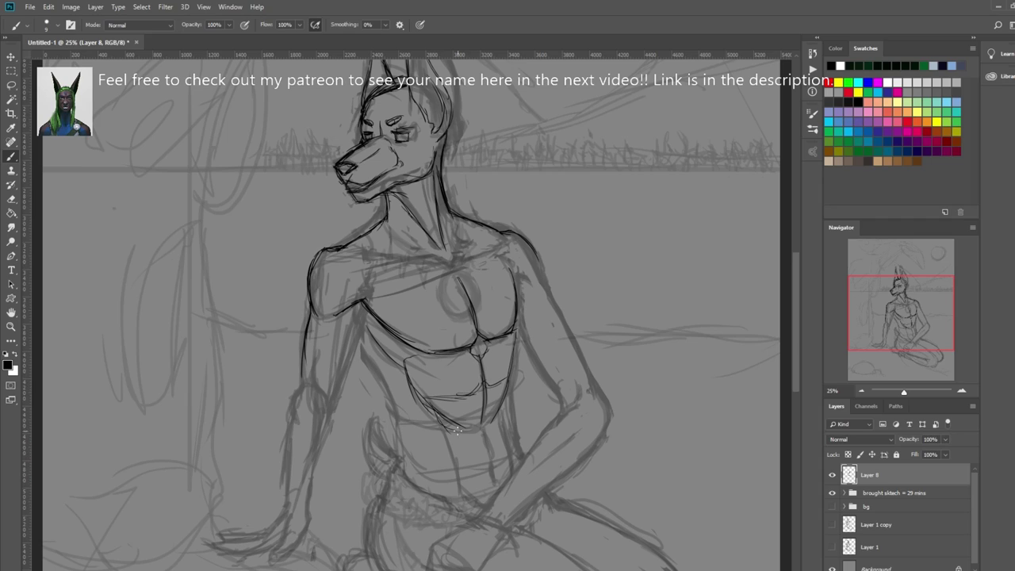
- Ink the lower abdominal muscle divisions, the left torso line and the thigh
{"action": "left_click_drag", "start_coordinate": [449, 428], "coordinate": [458, 468]}
{"action": "left_click_drag", "start_coordinate": [497, 388], "coordinate": [509, 421]}
{"action": "left_click_drag", "start_coordinate": [453, 473], "coordinate": [480, 466]}
{"action": "left_click_drag", "start_coordinate": [499, 420], "coordinate": [509, 447]}
{"action": "left_click_drag", "start_coordinate": [483, 425], "coordinate": [490, 458]}
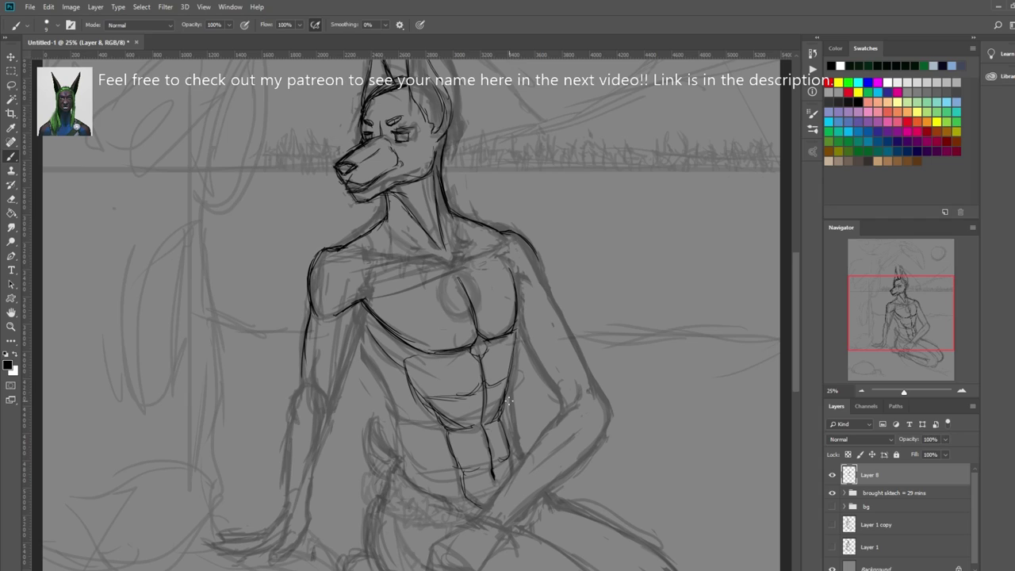
{"action": "left_click_drag", "start_coordinate": [507, 401], "coordinate": [522, 454]}
{"action": "mouse_move", "coordinate": [362, 339]}
{"action": "left_mouse_down"}
{"action": "mouse_move", "coordinate": [423, 430]}
{"action": "mouse_move", "coordinate": [460, 515]}
{"action": "left_mouse_up"}
{"action": "left_click_drag", "start_coordinate": [397, 473], "coordinate": [367, 569]}
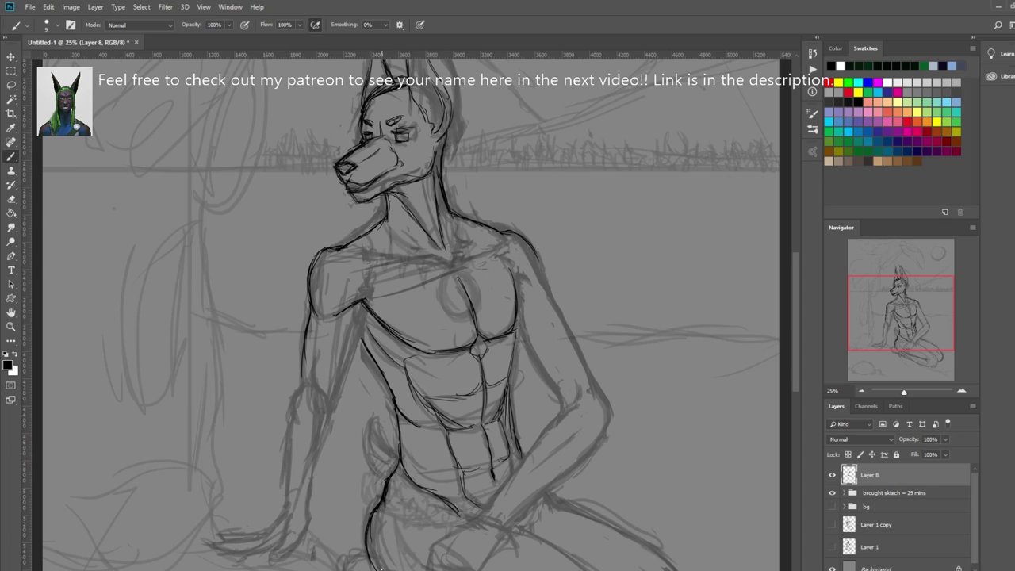
- Ink the inner left arm from the armpit down
{"action": "left_click_drag", "start_coordinate": [364, 303], "coordinate": [329, 400]}
{"action": "left_click_drag", "start_coordinate": [300, 368], "coordinate": [294, 418]}
{"action": "left_click_drag", "start_coordinate": [329, 362], "coordinate": [306, 517]}
{"action": "left_click_drag", "start_coordinate": [293, 425], "coordinate": [283, 514]}
{"action": "left_click_drag", "start_coordinate": [339, 417], "coordinate": [312, 531]}
{"action": "scroll", "coordinate": [793, 441], "scroll_direction": "down", "scroll_amount": 3}
{"action": "scroll", "coordinate": [792, 441], "scroll_direction": "down", "scroll_amount": 3}
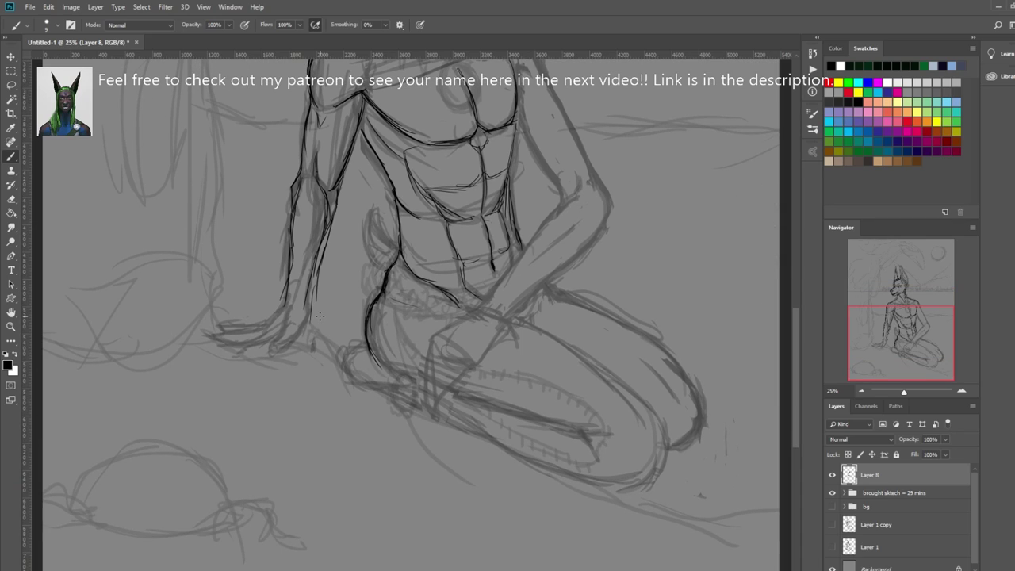
- Flip the canvas horizontally, then ink the collarbone, upper chest and right shoulder
{"action": "key", "text": "h"}
{"action": "scroll", "coordinate": [284, 233], "scroll_direction": "up", "scroll_amount": 5}
{"action": "left_click_drag", "start_coordinate": [383, 218], "coordinate": [483, 200]}
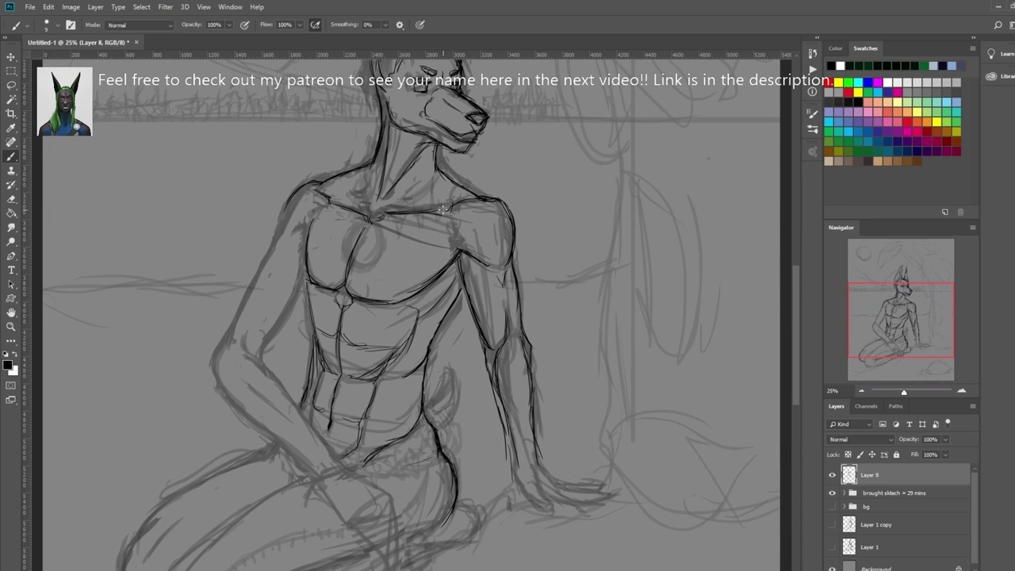
{"action": "left_click_drag", "start_coordinate": [425, 213], "coordinate": [482, 199]}
{"action": "left_click_drag", "start_coordinate": [368, 189], "coordinate": [369, 208]}
{"action": "left_click_drag", "start_coordinate": [392, 205], "coordinate": [410, 197]}
- Ink the left upper arm, elbow and forearm down to the hand, then select the shoulder area
{"action": "left_click_drag", "start_coordinate": [282, 208], "coordinate": [236, 317]}
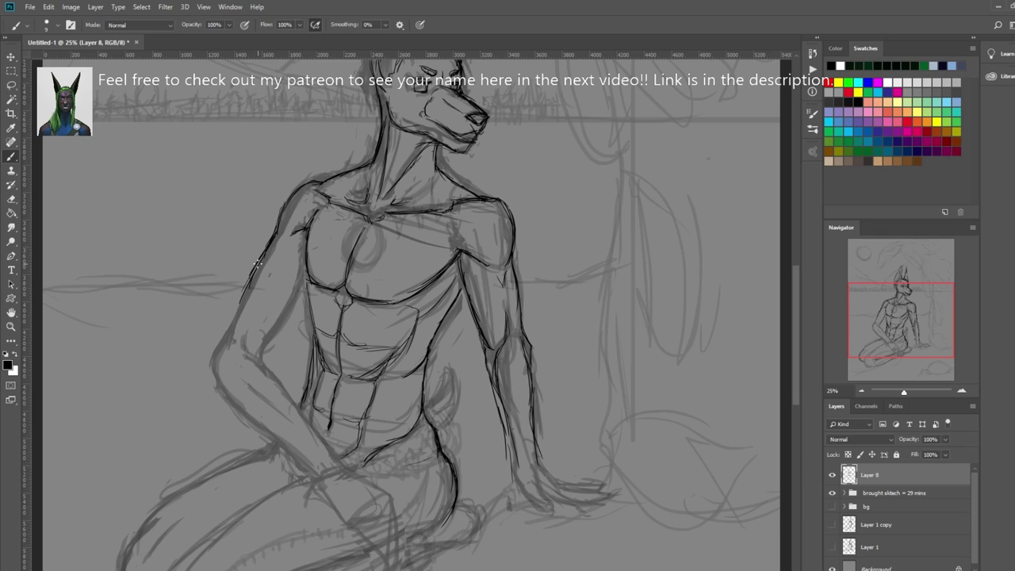
{"action": "left_click_drag", "start_coordinate": [306, 272], "coordinate": [262, 349]}
{"action": "mouse_move", "coordinate": [238, 311]}
{"action": "left_mouse_down"}
{"action": "mouse_move", "coordinate": [220, 354]}
{"action": "mouse_move", "coordinate": [317, 475]}
{"action": "left_mouse_up"}
{"action": "mouse_move", "coordinate": [243, 342]}
{"action": "left_mouse_down"}
{"action": "mouse_move", "coordinate": [295, 402]}
{"action": "mouse_move", "coordinate": [329, 475]}
{"action": "left_mouse_up"}
{"action": "mouse_move", "coordinate": [325, 474]}
{"action": "left_mouse_down"}
{"action": "mouse_move", "coordinate": [352, 462]}
{"action": "mouse_move", "coordinate": [388, 559]}
{"action": "left_mouse_up"}
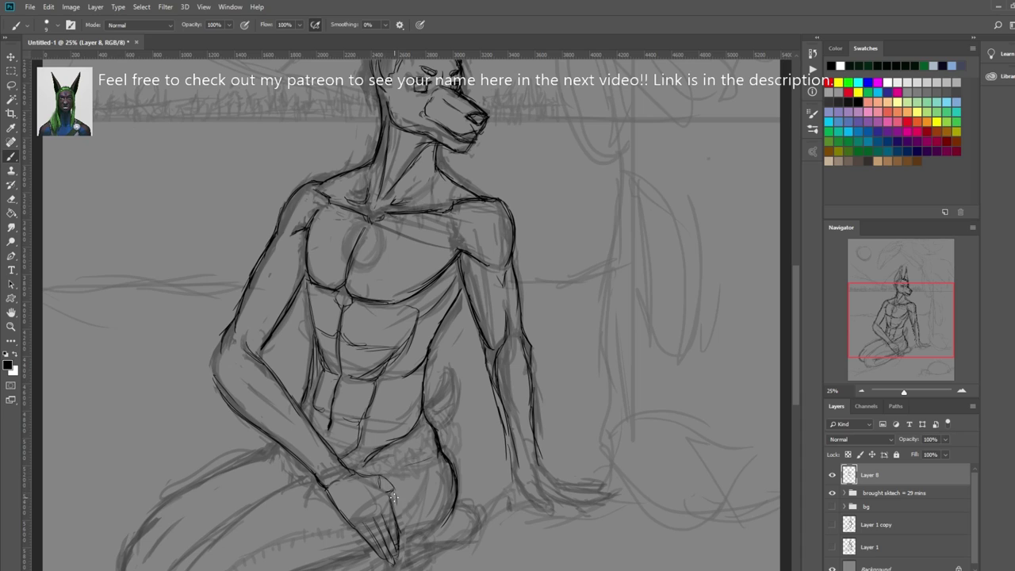
{"action": "left_click_drag", "start_coordinate": [223, 363], "coordinate": [262, 428]}
- Lasso the shoulder area and stretch it taller with Free Transform
{"action": "key", "text": "l"}
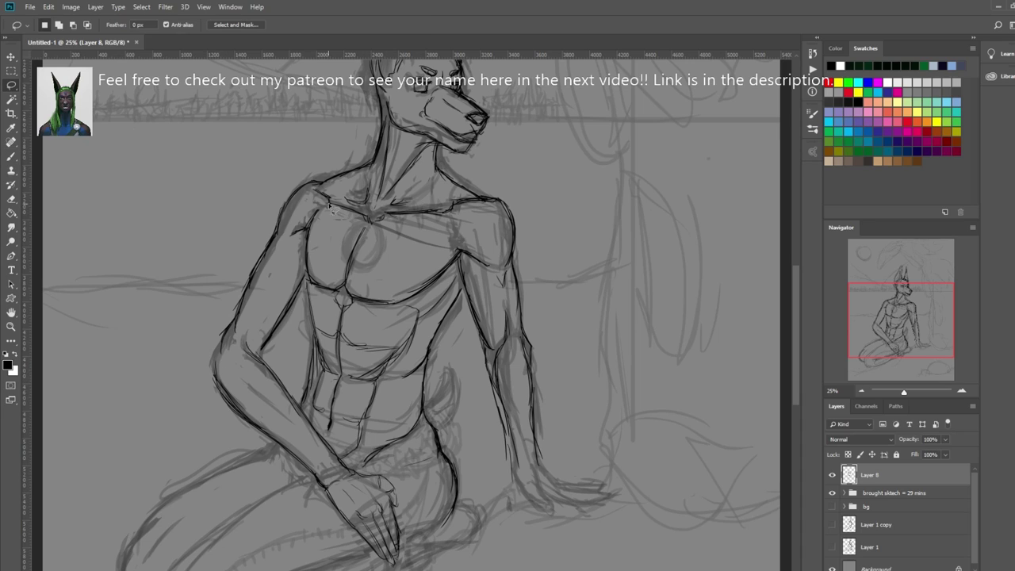
{"action": "mouse_move", "coordinate": [324, 172]}
{"action": "left_mouse_down"}
{"action": "mouse_move", "coordinate": [320, 274]}
{"action": "mouse_move", "coordinate": [283, 302]}
{"action": "mouse_move", "coordinate": [279, 293]}
{"action": "left_mouse_up"}
{"action": "key", "text": "ctrl+t"}
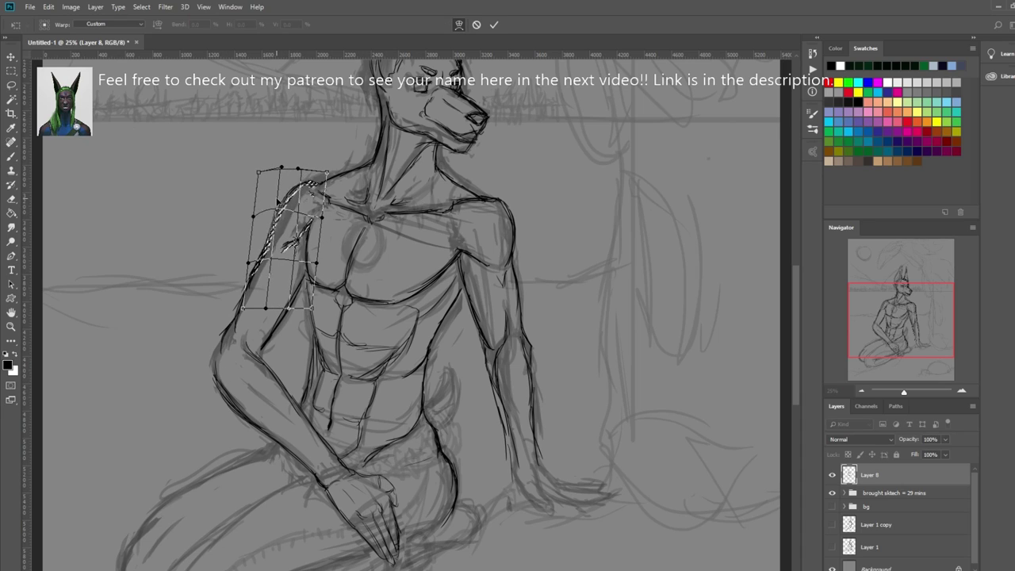
{"action": "key", "text": "Return"}
{"action": "key", "text": "ctrl+d"}
{"action": "key", "text": "b"}
- Retouch the outer arm strokes, then lasso the arm and bend it with Warp
{"action": "key", "text": "e"}
{"action": "left_click_drag", "start_coordinate": [218, 369], "coordinate": [237, 412]}
{"action": "key", "text": "l"}
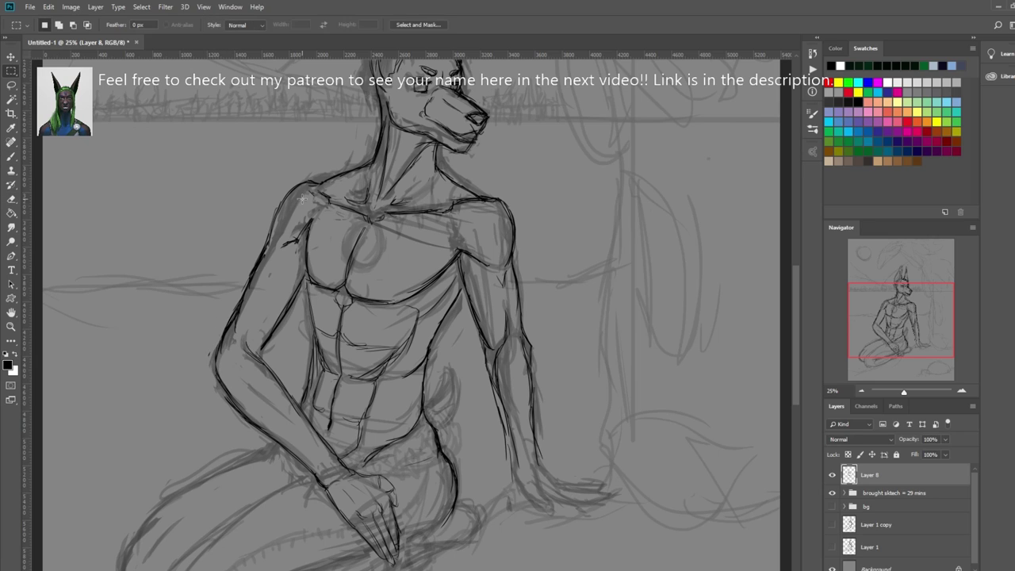
{"action": "mouse_move", "coordinate": [317, 169]}
{"action": "left_mouse_down"}
{"action": "mouse_move", "coordinate": [337, 490]}
{"action": "mouse_move", "coordinate": [222, 333]}
{"action": "left_mouse_up"}
{"action": "key", "text": "ctrl+t"}
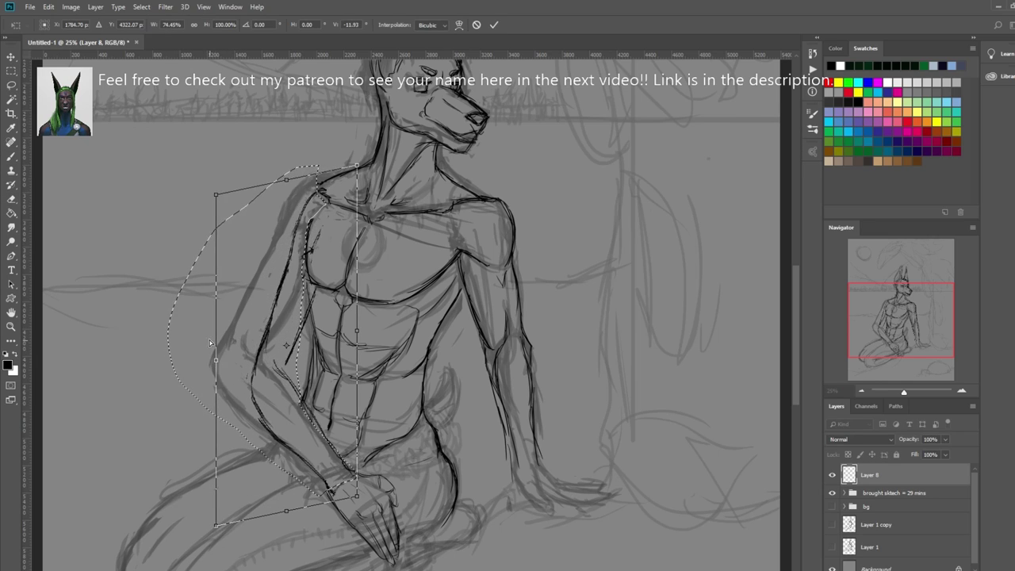
{"action": "left_click", "coordinate": [458, 24]}
{"action": "left_click_drag", "start_coordinate": [238, 270], "coordinate": [258, 271]}
{"action": "key", "text": "Return"}
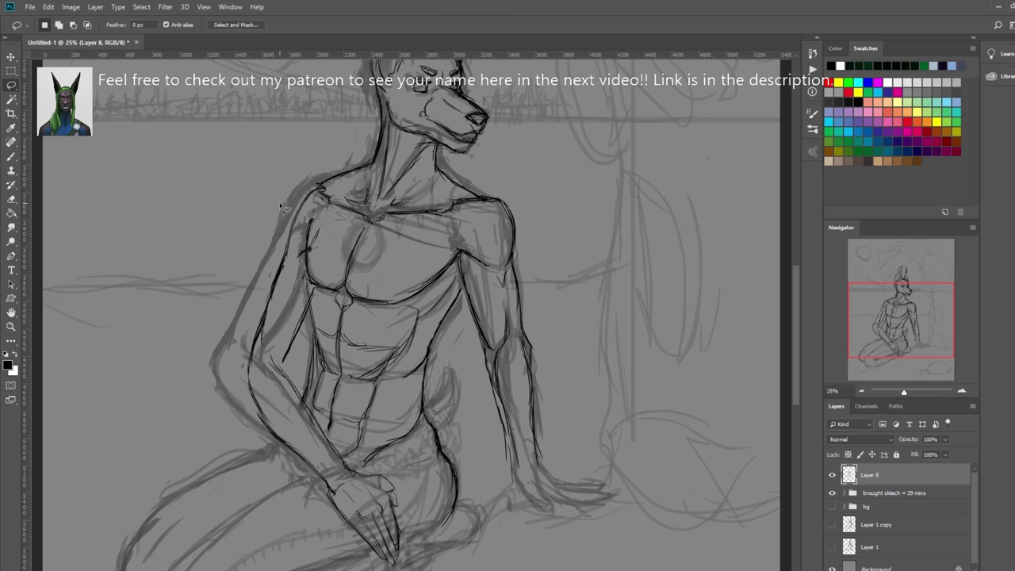
- Free Transform the arm, widening it and rotating it about 9 degrees, then undo the warp
{"action": "key", "text": "ctrl+t"}
{"action": "left_click_drag", "start_coordinate": [245, 333], "coordinate": [225, 329]}
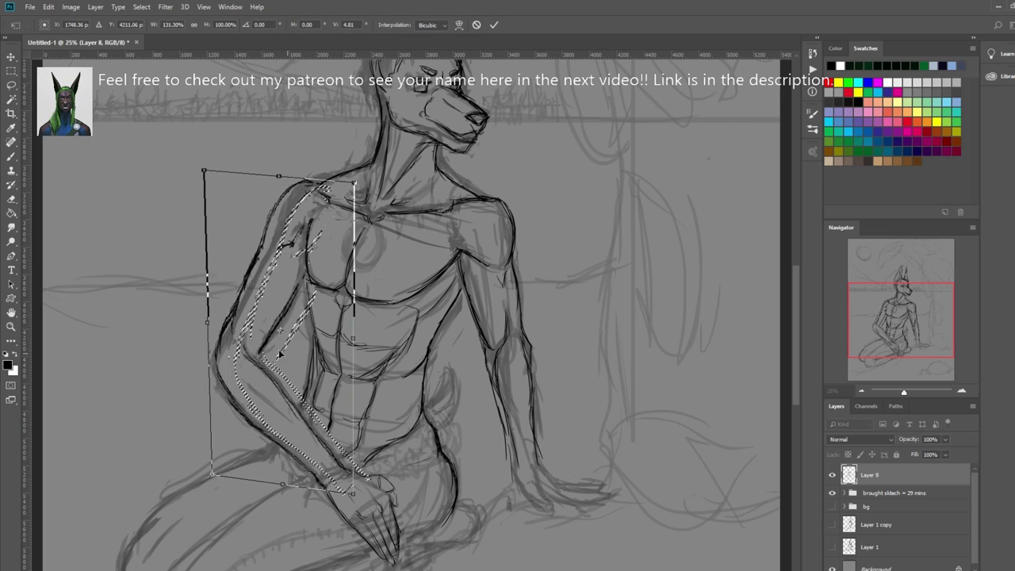
{"action": "mouse_move", "coordinate": [235, 481]}
{"action": "left_mouse_down"}
{"action": "mouse_move", "coordinate": [252, 473]}
{"action": "mouse_move", "coordinate": [197, 519]}
{"action": "left_mouse_up"}
{"action": "left_click", "coordinate": [497, 29]}
{"action": "key", "text": "ctrl+t"}
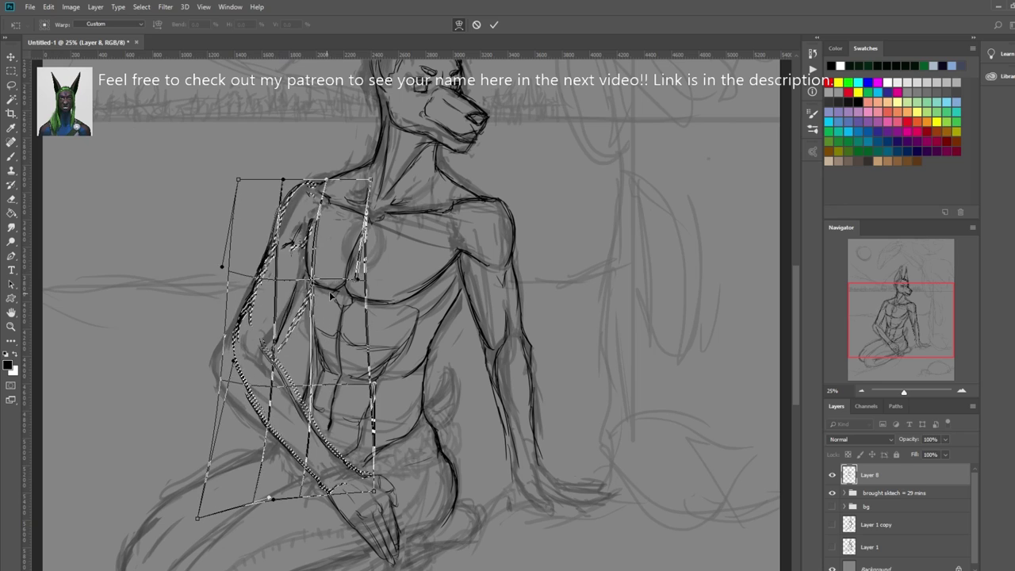
{"action": "key", "text": "ctrl+z"}
{"action": "key", "text": "ctrl+z"}
{"action": "key", "text": "ctrl+z"}
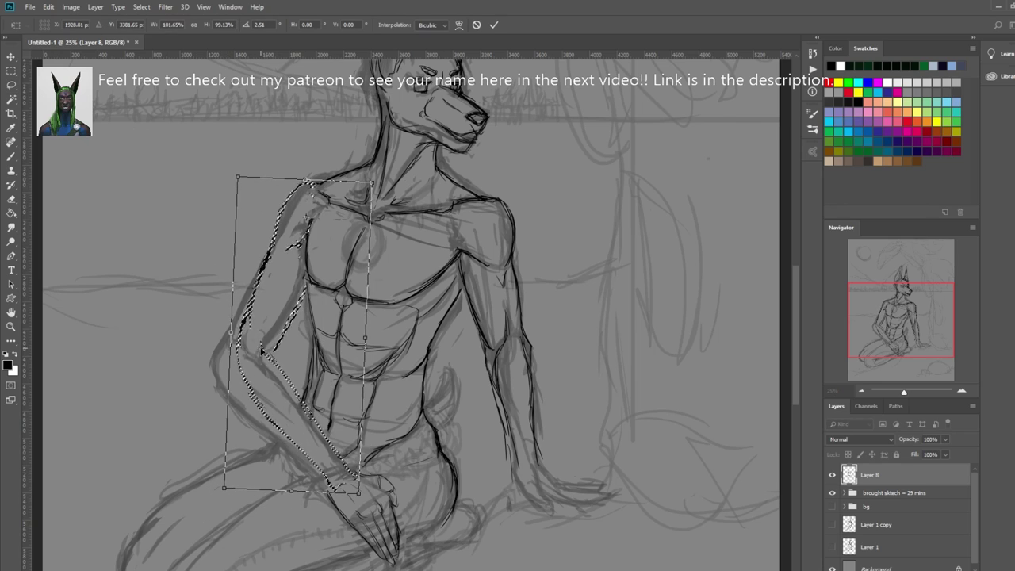
- Try repositioning the arm at 113% height and 87% width, then cancel the transform
{"action": "mouse_move", "coordinate": [310, 430]}
{"action": "left_mouse_down"}
{"action": "mouse_move", "coordinate": [139, 370]}
{"action": "mouse_move", "coordinate": [135, 286]}
{"action": "left_mouse_up"}
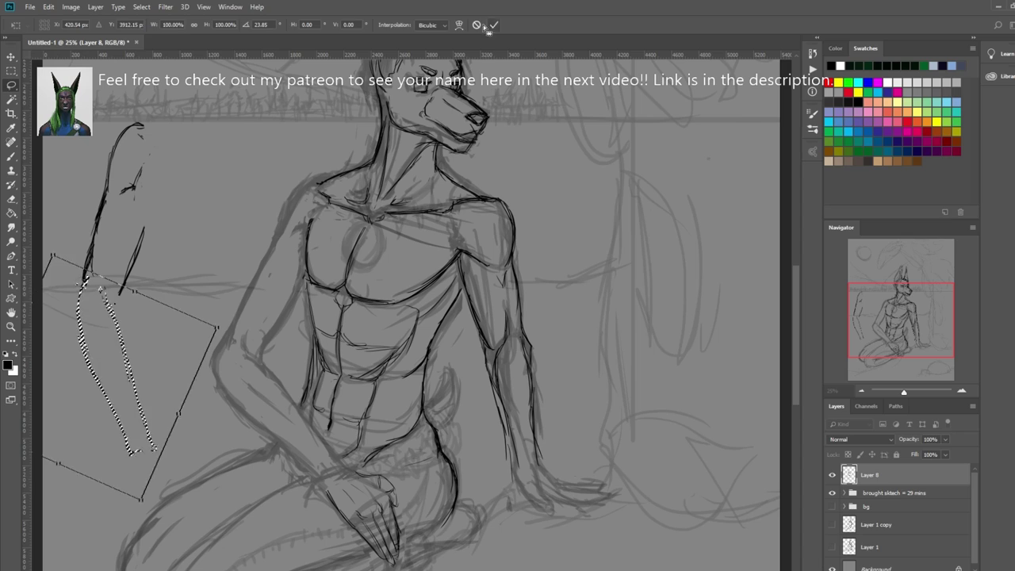
{"action": "key", "text": "ctrl+z"}
{"action": "key", "text": "ctrl+z"}
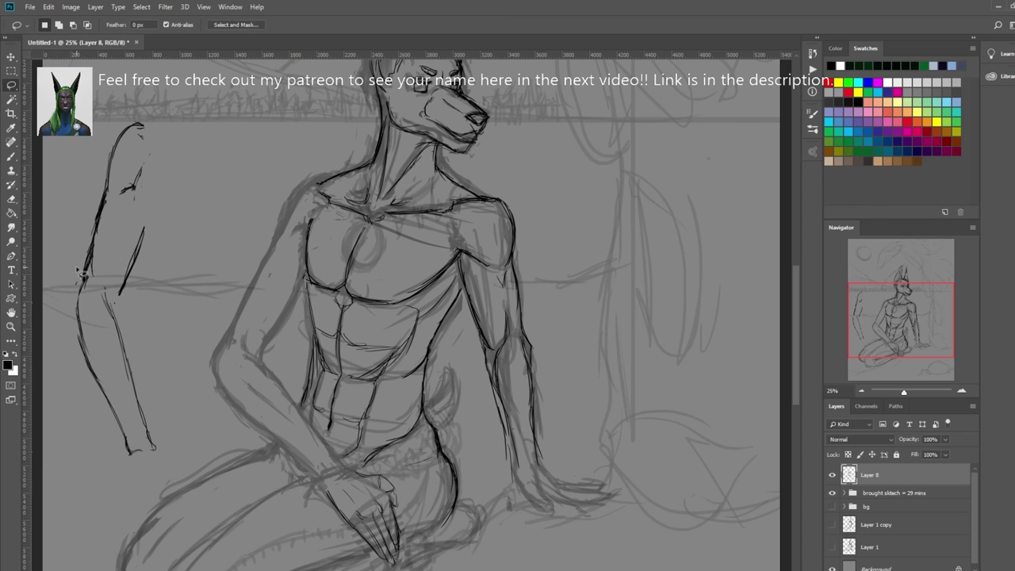
{"action": "key", "text": "ctrl+z"}
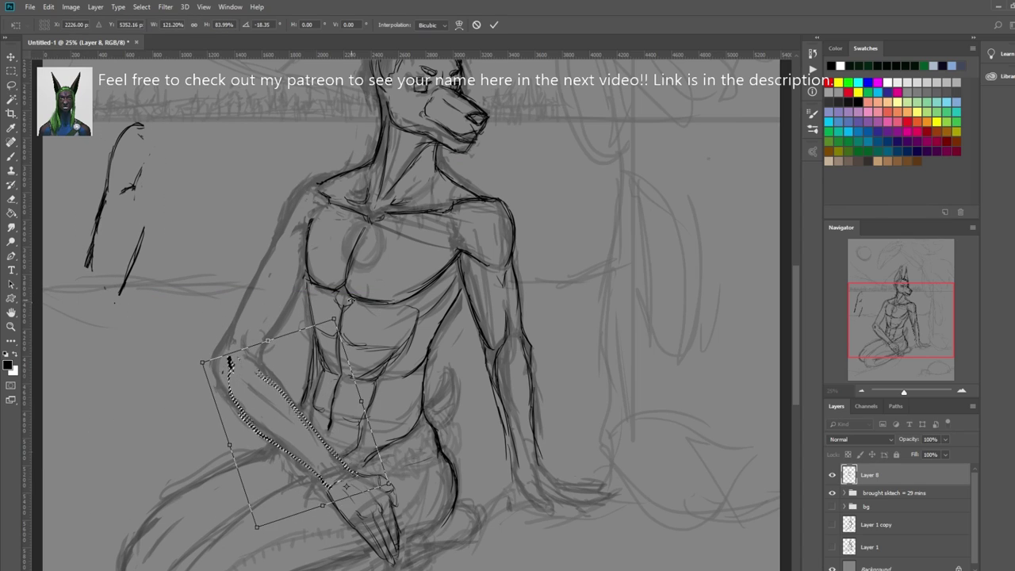
{"action": "key", "text": "ctrl+z"}
{"action": "key", "text": "ctrl+z"}
{"action": "key", "text": "ctrl+z"}
{"action": "left_click_drag", "start_coordinate": [204, 262], "coordinate": [317, 309]}
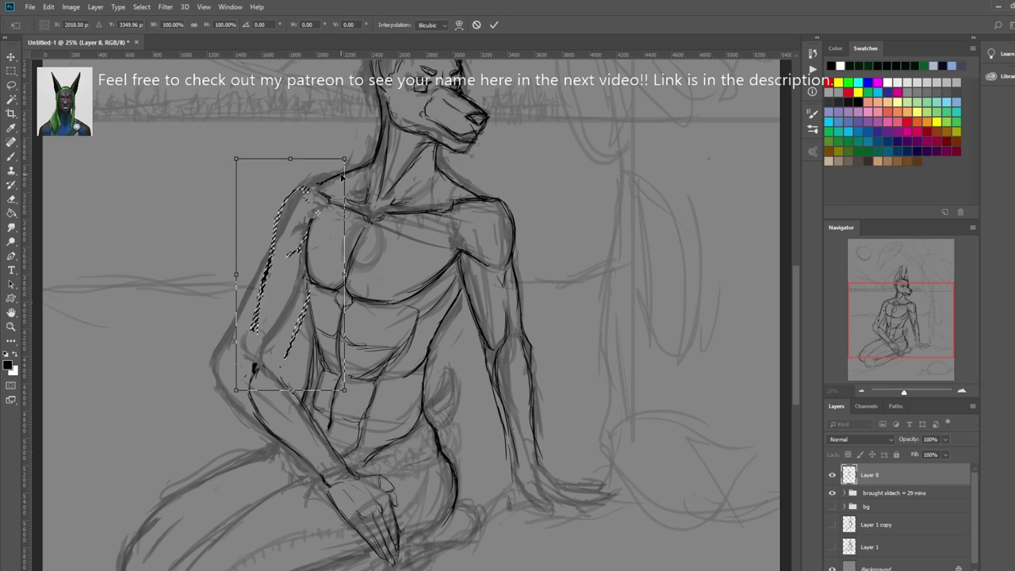
{"action": "left_click_drag", "start_coordinate": [361, 143], "coordinate": [373, 182]}
{"action": "left_click_drag", "start_coordinate": [297, 384], "coordinate": [297, 414]}
{"action": "left_click_drag", "start_coordinate": [370, 131], "coordinate": [366, 137]}
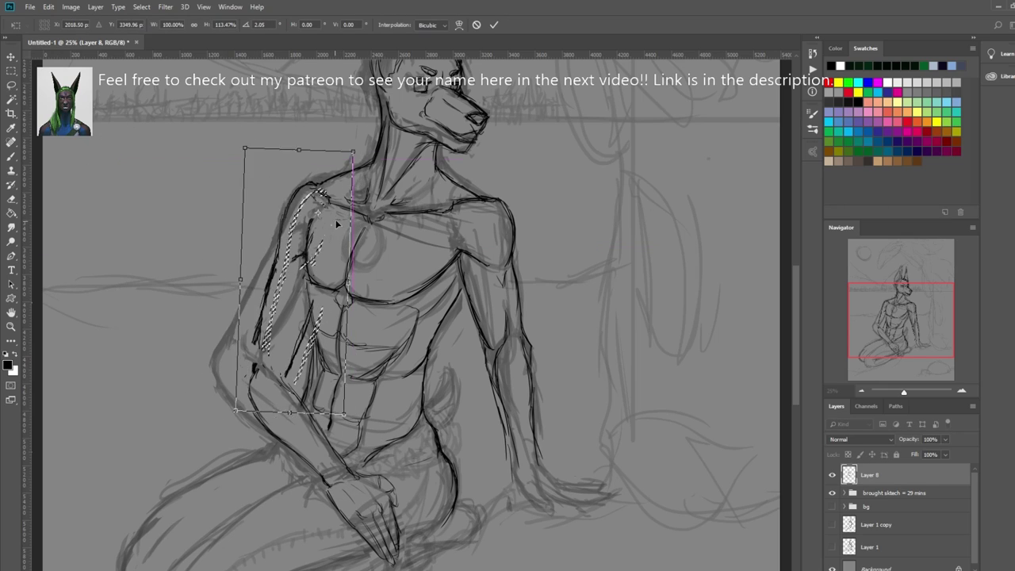
{"action": "left_click_drag", "start_coordinate": [349, 284], "coordinate": [339, 282]}
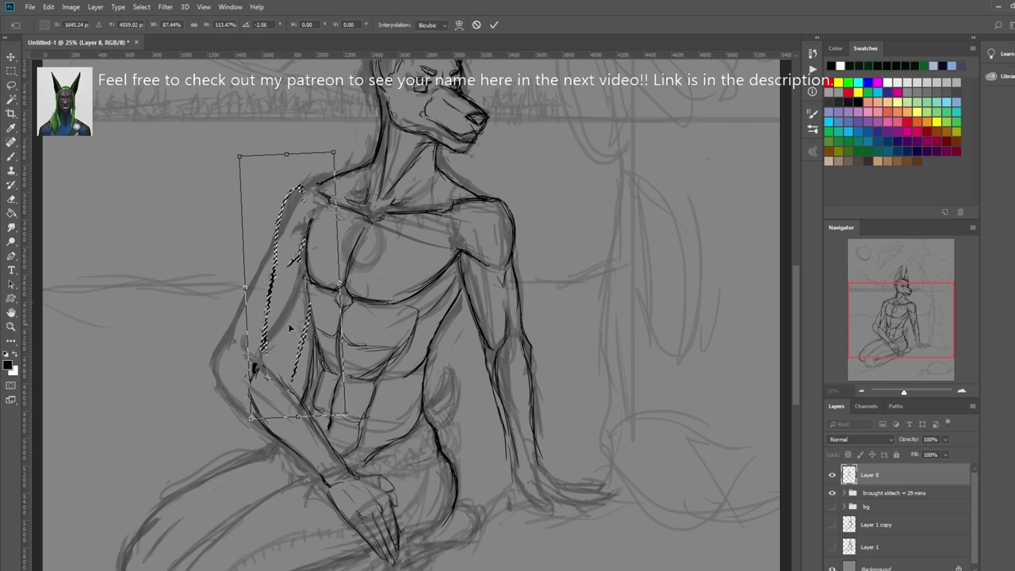
{"action": "key", "text": "Escape"}
- Delete the lassoed arm and redraw it along the torso's left side
{"action": "key", "text": "Delete"}
{"action": "key", "text": "ctrl+d"}
{"action": "key", "text": "b"}
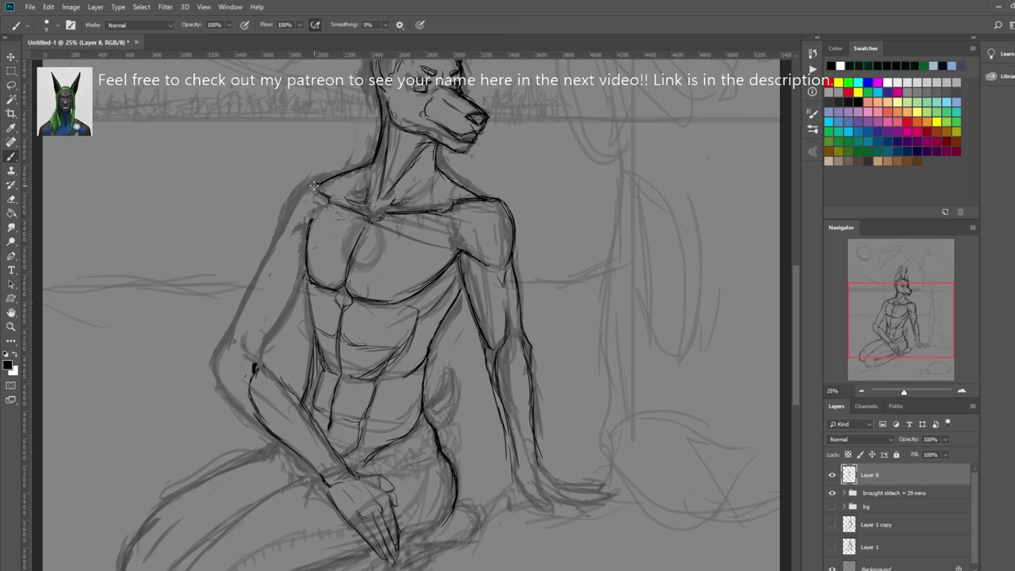
{"action": "left_click_drag", "start_coordinate": [315, 184], "coordinate": [248, 392]}
{"action": "mouse_move", "coordinate": [305, 305]}
{"action": "left_mouse_down"}
{"action": "mouse_move", "coordinate": [285, 388]}
{"action": "mouse_move", "coordinate": [291, 214]}
{"action": "left_mouse_up"}
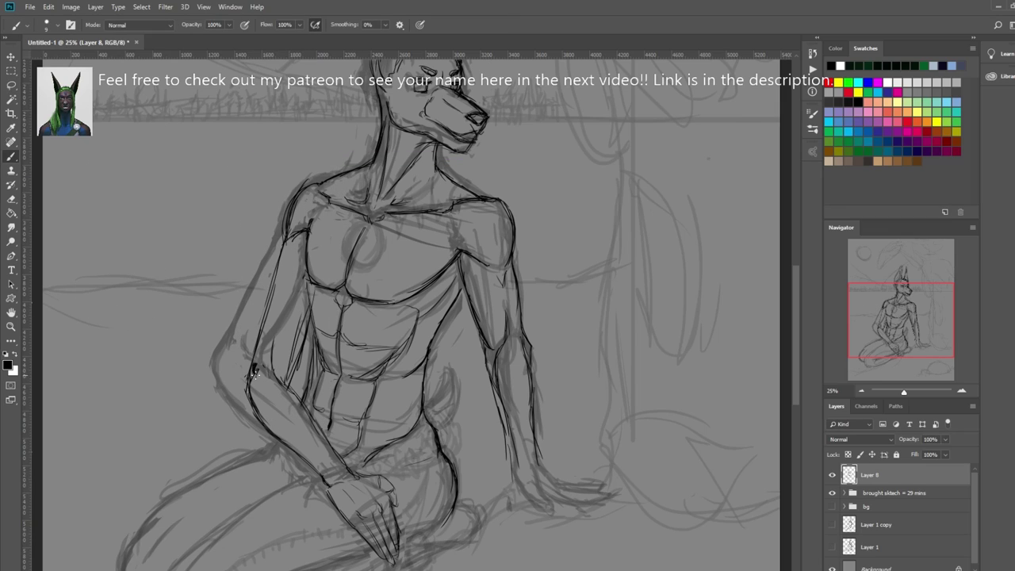
- Lasso the strokes near the shoulder and enlarge and tilt them
{"action": "key", "text": "l"}
{"action": "left_click_drag", "start_coordinate": [317, 181], "coordinate": [274, 263]}
{"action": "key", "text": "ctrl+t"}
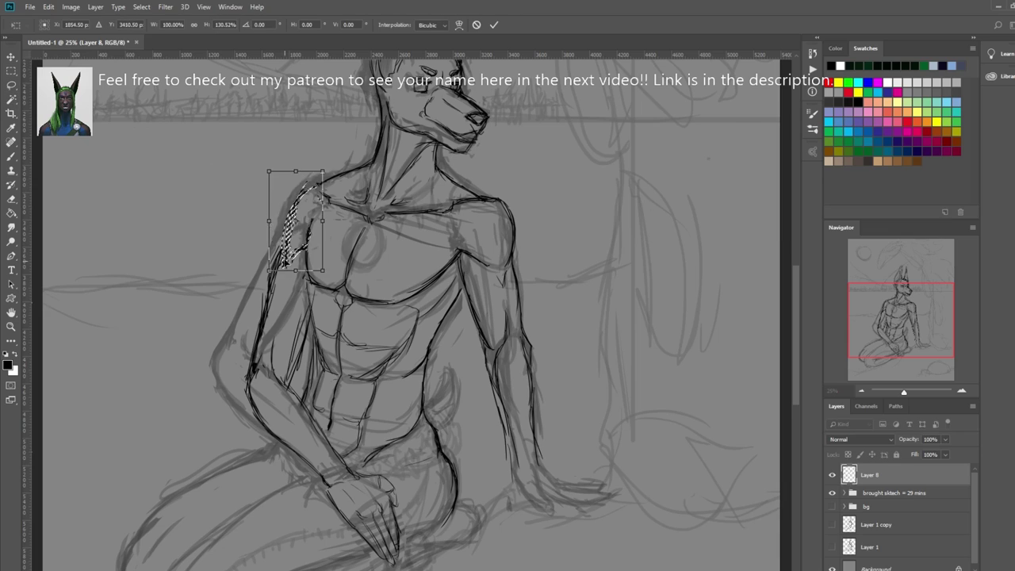
{"action": "left_click_drag", "start_coordinate": [337, 159], "coordinate": [361, 144]}
{"action": "key", "text": "Return"}
{"action": "key", "text": "ctrl+d"}
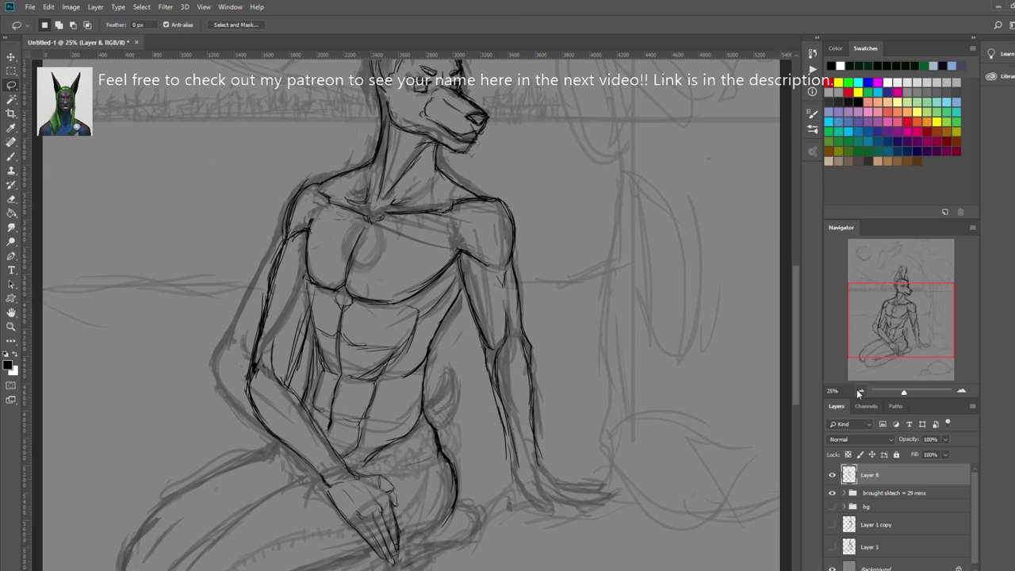
{"action": "scroll", "coordinate": [311, 386], "scroll_direction": "up", "scroll_amount": 2}
{"action": "key", "text": "b"}
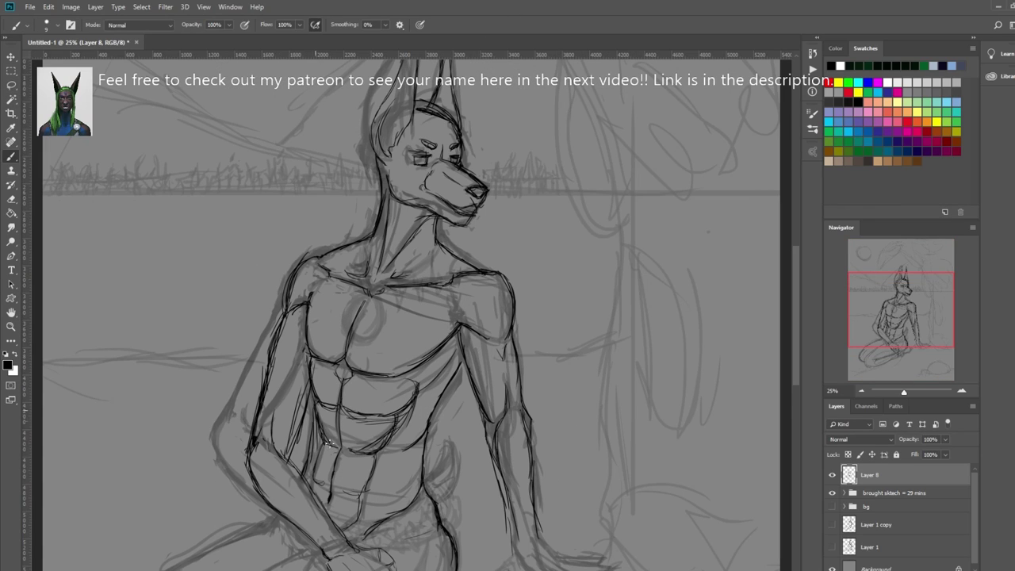
- Draw the pants waistline across the belly, the belt line and the hip curves
{"action": "left_click_drag", "start_coordinate": [266, 423], "coordinate": [269, 371]}
{"action": "scroll", "coordinate": [357, 317], "scroll_direction": "down", "scroll_amount": 5}
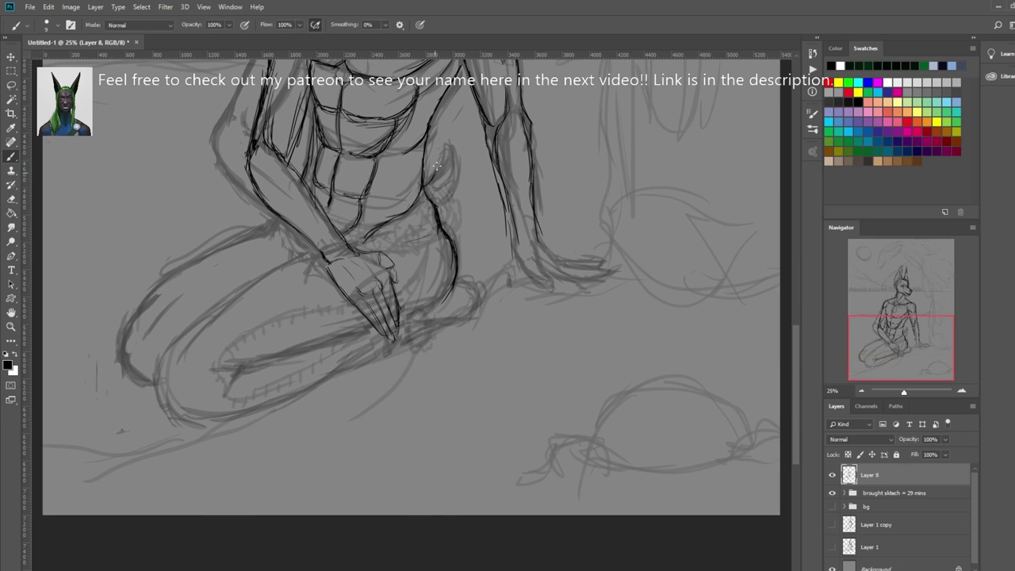
{"action": "left_click_drag", "start_coordinate": [444, 141], "coordinate": [439, 209]}
{"action": "left_click_drag", "start_coordinate": [313, 200], "coordinate": [396, 224]}
{"action": "left_click_drag", "start_coordinate": [356, 254], "coordinate": [421, 246]}
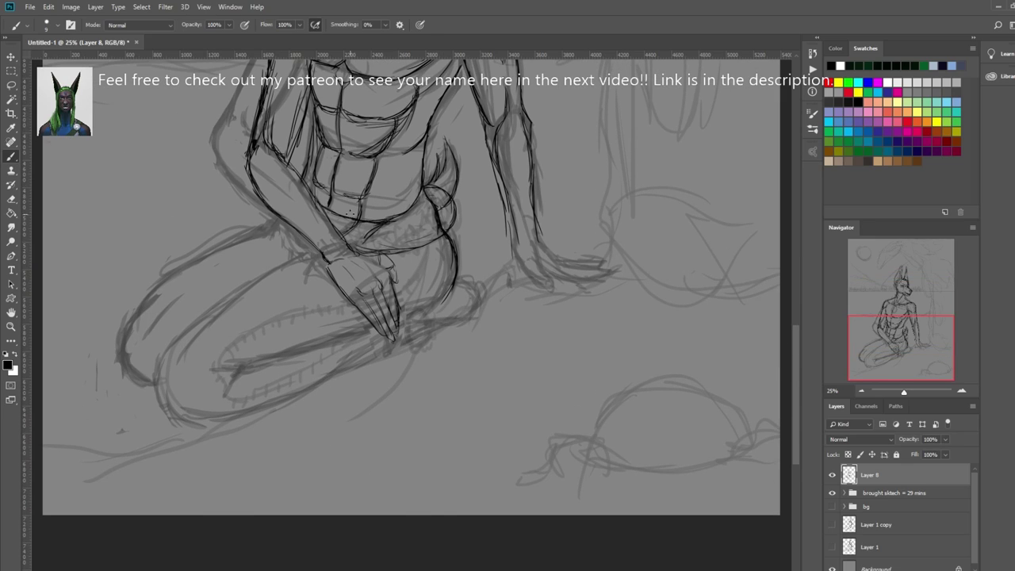
{"action": "left_click_drag", "start_coordinate": [428, 195], "coordinate": [445, 232]}
{"action": "left_click_drag", "start_coordinate": [395, 190], "coordinate": [450, 229]}
- Draw the upper thigh line and outline the knee and lower leg
{"action": "left_click_drag", "start_coordinate": [415, 311], "coordinate": [411, 315]}
{"action": "mouse_move", "coordinate": [311, 254]}
{"action": "left_mouse_down"}
{"action": "mouse_move", "coordinate": [155, 371]}
{"action": "mouse_move", "coordinate": [409, 359]}
{"action": "left_mouse_up"}
{"action": "mouse_move", "coordinate": [221, 369]}
{"action": "left_mouse_down"}
{"action": "mouse_move", "coordinate": [376, 333]}
{"action": "mouse_move", "coordinate": [347, 356]}
{"action": "left_mouse_up"}
{"action": "key", "text": "e"}
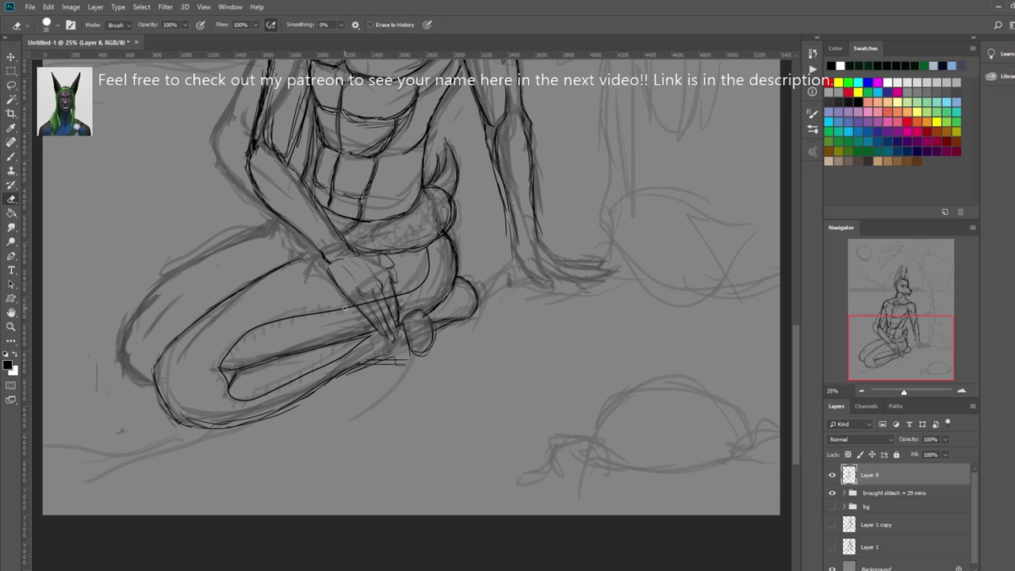
{"action": "key", "text": "b"}
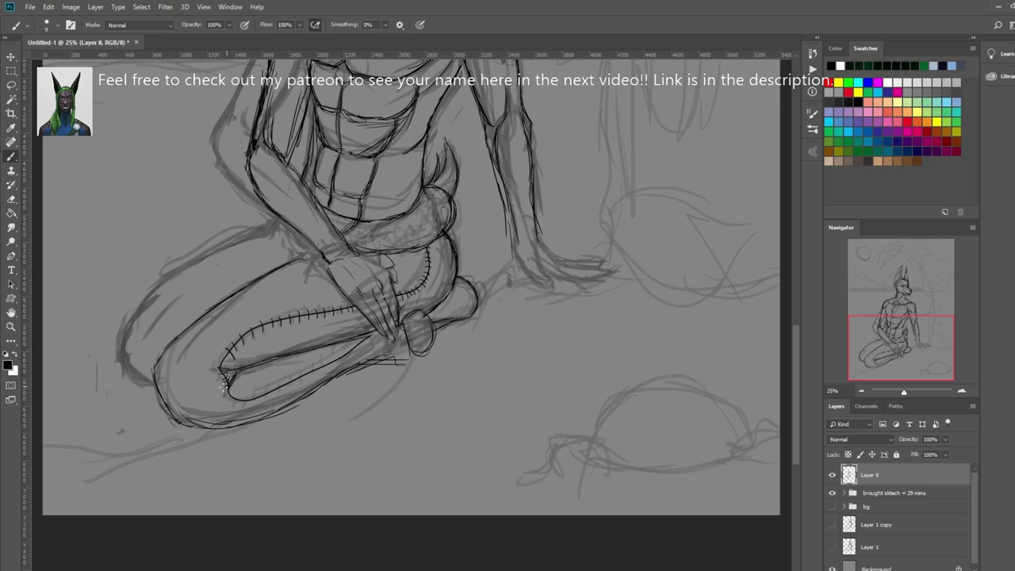
- Add stitch marks along the calf and the thigh contour, then fit the canvas to the screen
{"action": "mouse_move", "coordinate": [229, 395]}
{"action": "left_mouse_down"}
{"action": "mouse_move", "coordinate": [261, 400]}
{"action": "mouse_move", "coordinate": [275, 390]}
{"action": "left_mouse_up"}
{"action": "mouse_move", "coordinate": [274, 223]}
{"action": "left_mouse_down"}
{"action": "mouse_move", "coordinate": [125, 333]}
{"action": "mouse_move", "coordinate": [266, 229]}
{"action": "left_mouse_up"}
{"action": "key", "text": "e"}
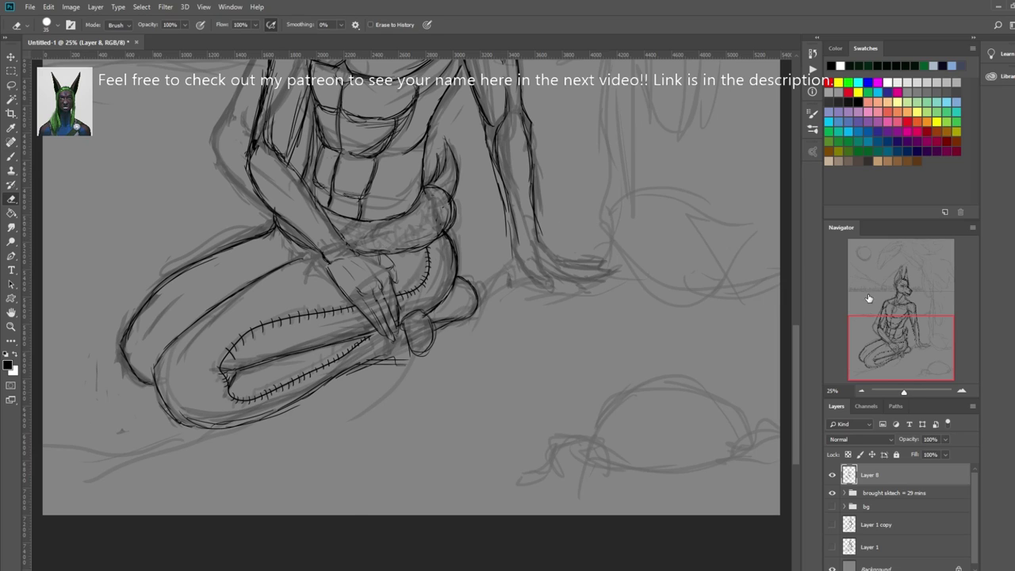
{"action": "key", "text": "ctrl+0"}
{"action": "key", "text": "b"}
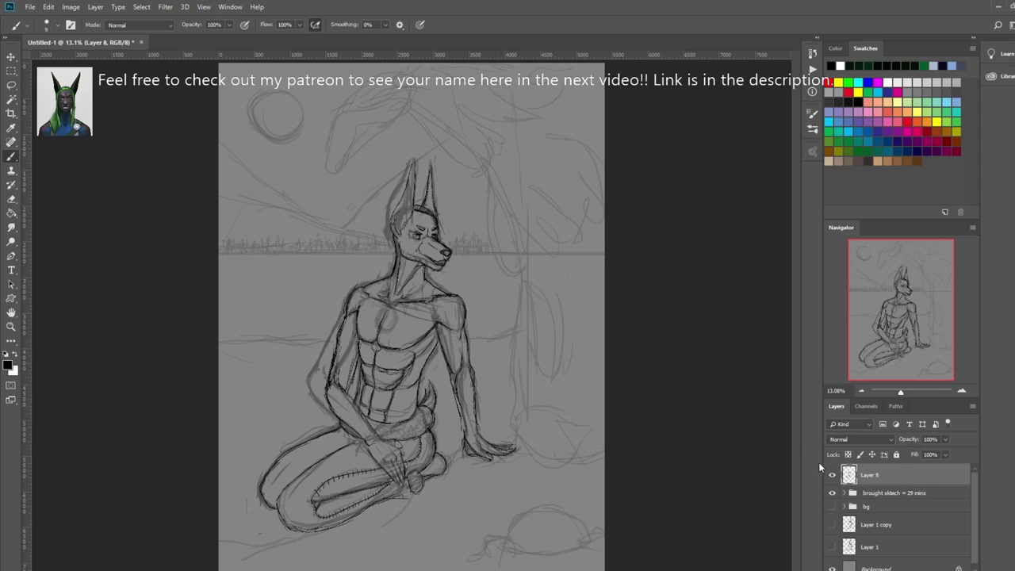
- Add a new layer under the linework and block in a dark silhouette of the figure
{"action": "left_click", "coordinate": [831, 507]}
{"action": "left_click", "coordinate": [830, 508]}
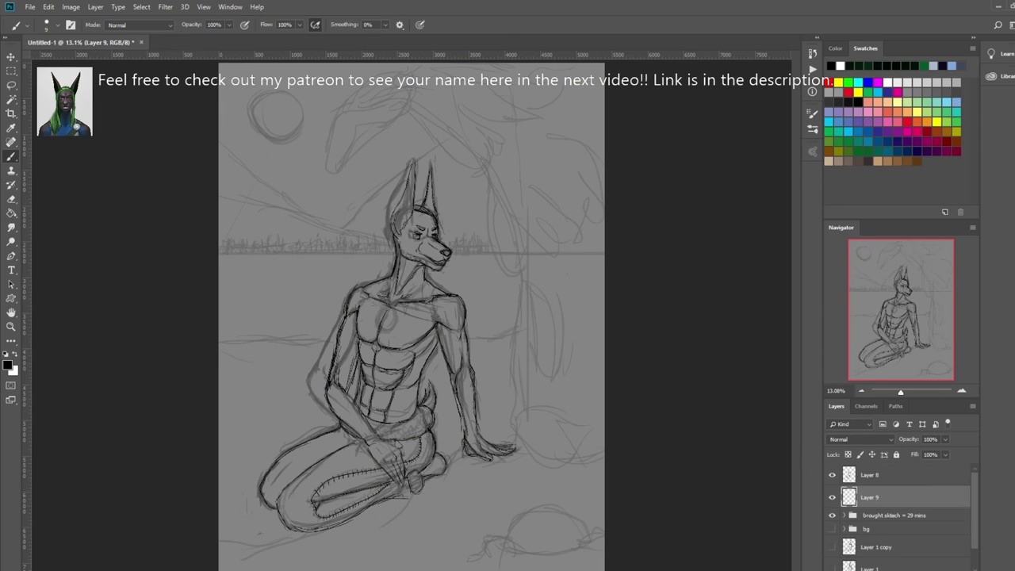
{"action": "key", "text": "ctrl+shift+alt+n"}
{"action": "key", "text": "i"}
{"action": "key", "text": "b"}
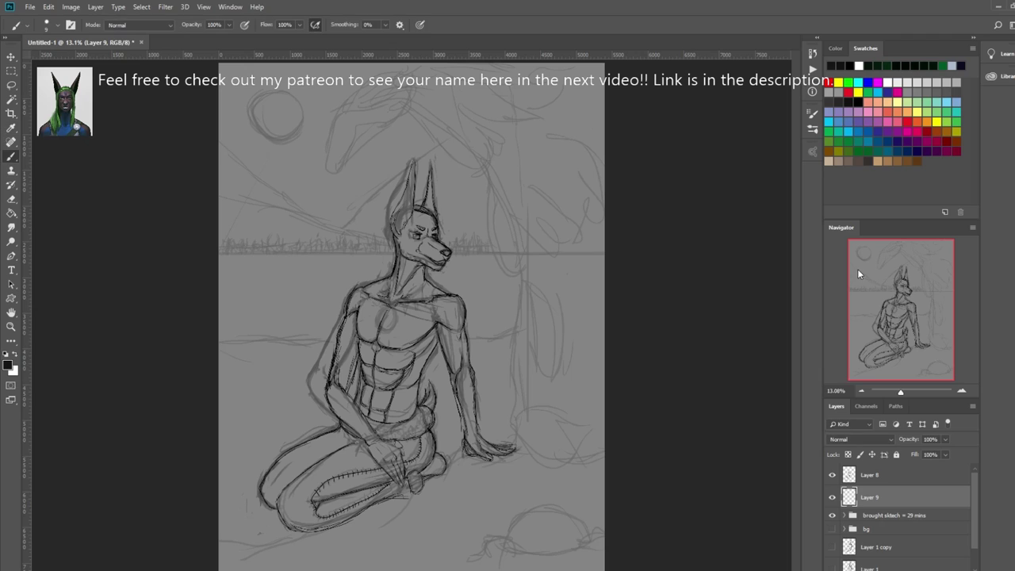
{"action": "mouse_move", "coordinate": [413, 328]}
{"action": "left_mouse_down"}
{"action": "mouse_move", "coordinate": [407, 222]}
{"action": "mouse_move", "coordinate": [408, 397]}
{"action": "mouse_move", "coordinate": [333, 476]}
{"action": "mouse_move", "coordinate": [425, 301]}
{"action": "mouse_move", "coordinate": [407, 199]}
{"action": "left_mouse_up"}
- Mask the silhouette layer and trim its edges along the ears, neck and arm
{"action": "scroll", "coordinate": [407, 199], "scroll_direction": "up", "scroll_amount": 2}
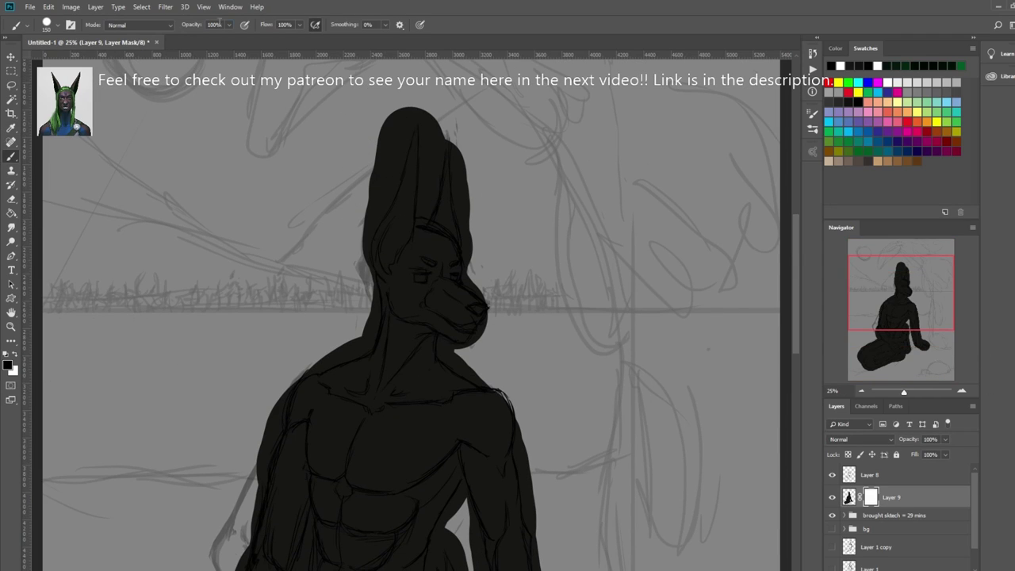
{"action": "key", "text": "9"}
{"action": "key", "text": "2"}
{"action": "key", "text": "x"}
{"action": "mouse_move", "coordinate": [385, 110]}
{"action": "left_mouse_down"}
{"action": "mouse_move", "coordinate": [365, 218]}
{"action": "mouse_move", "coordinate": [368, 349]}
{"action": "mouse_move", "coordinate": [256, 508]}
{"action": "mouse_move", "coordinate": [384, 346]}
{"action": "left_mouse_up"}
{"action": "mouse_move", "coordinate": [427, 111]}
{"action": "left_mouse_down"}
{"action": "mouse_move", "coordinate": [419, 218]}
{"action": "mouse_move", "coordinate": [456, 145]}
{"action": "mouse_move", "coordinate": [479, 301]}
{"action": "mouse_move", "coordinate": [437, 339]}
{"action": "mouse_move", "coordinate": [481, 389]}
{"action": "mouse_move", "coordinate": [523, 547]}
{"action": "left_mouse_up"}
{"action": "key", "text": "x"}
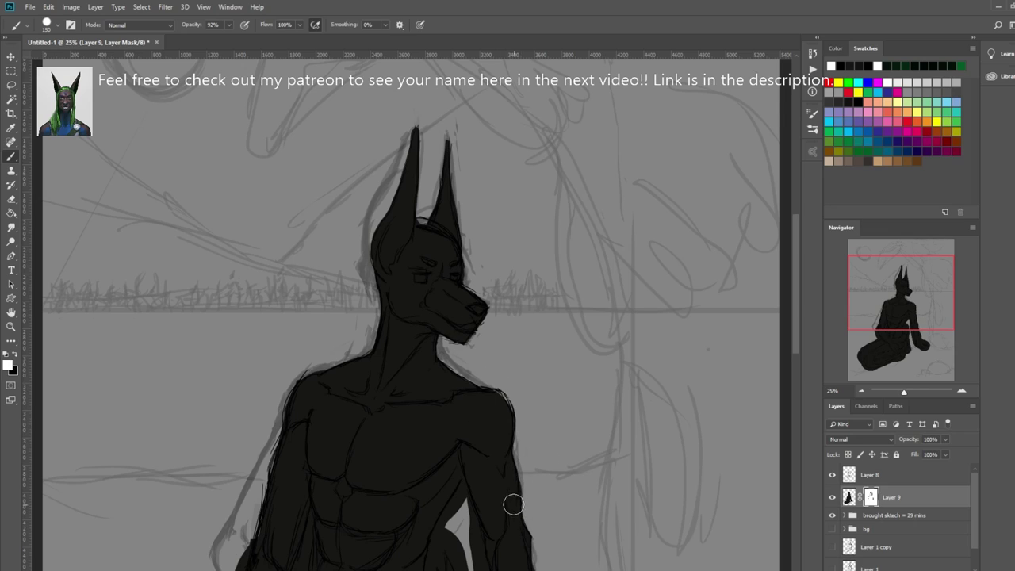
- Hide the dark fill between the arm and torso and to the right of the tail
{"action": "scroll", "coordinate": [783, 367], "scroll_direction": "down", "scroll_amount": 3}
{"action": "scroll", "coordinate": [784, 367], "scroll_direction": "down", "scroll_amount": 3}
{"action": "left_click_drag", "start_coordinate": [547, 364], "coordinate": [595, 475]}
{"action": "mouse_move", "coordinate": [523, 378]}
{"action": "left_mouse_down"}
{"action": "mouse_move", "coordinate": [593, 490]}
{"action": "mouse_move", "coordinate": [529, 489]}
{"action": "mouse_move", "coordinate": [452, 301]}
{"action": "mouse_move", "coordinate": [492, 444]}
{"action": "left_mouse_up"}
{"action": "key", "text": "x"}
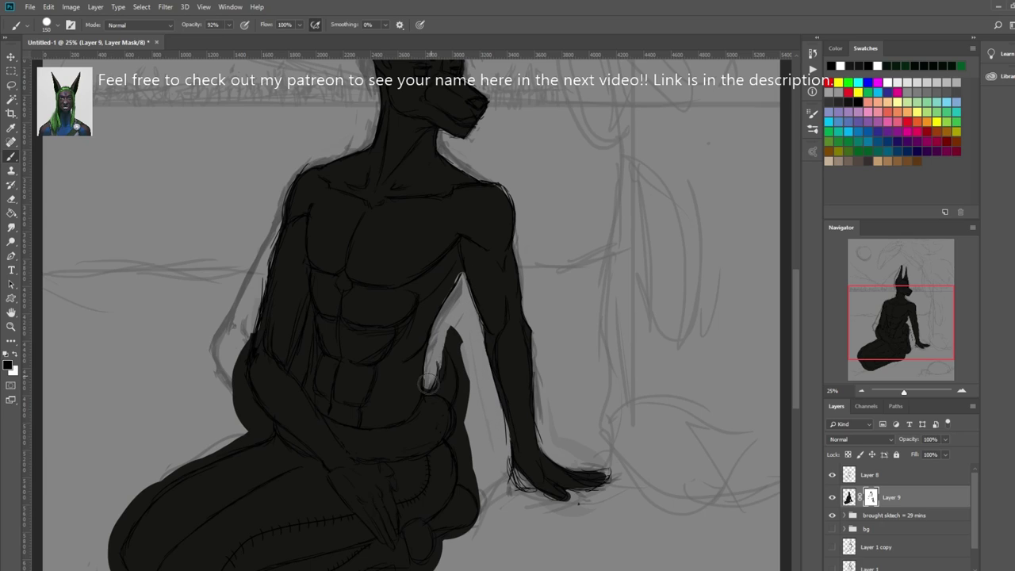
{"action": "mouse_move", "coordinate": [444, 333]}
{"action": "left_mouse_down"}
{"action": "mouse_move", "coordinate": [438, 391]}
{"action": "mouse_move", "coordinate": [460, 396]}
{"action": "mouse_move", "coordinate": [476, 504]}
{"action": "left_mouse_up"}
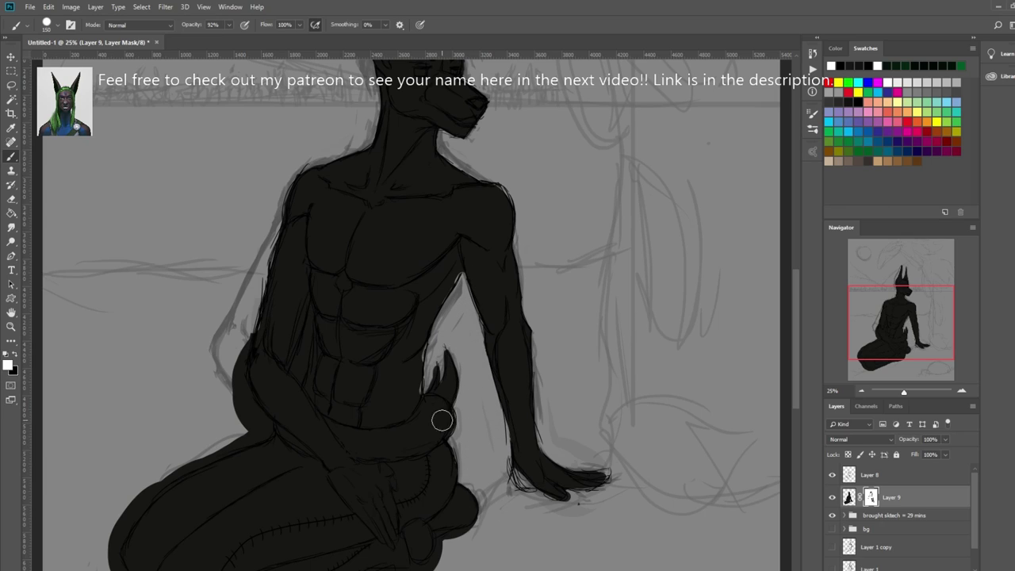
{"action": "key", "text": "x"}
{"action": "left_click_drag", "start_coordinate": [439, 417], "coordinate": [422, 367]}
{"action": "key", "text": "x"}
{"action": "key", "text": "x"}
{"action": "left_click_drag", "start_coordinate": [241, 333], "coordinate": [245, 424]}
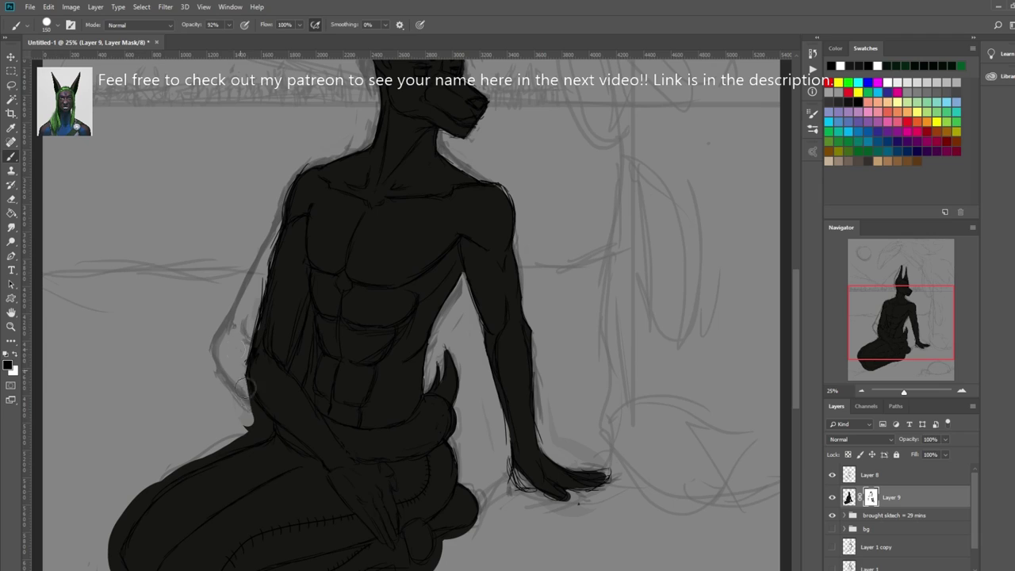
{"action": "mouse_move", "coordinate": [305, 325]}
{"action": "left_mouse_down"}
{"action": "mouse_move", "coordinate": [310, 295]}
{"action": "mouse_move", "coordinate": [301, 384]}
{"action": "mouse_move", "coordinate": [302, 349]}
{"action": "left_mouse_up"}
{"action": "key", "text": "x"}
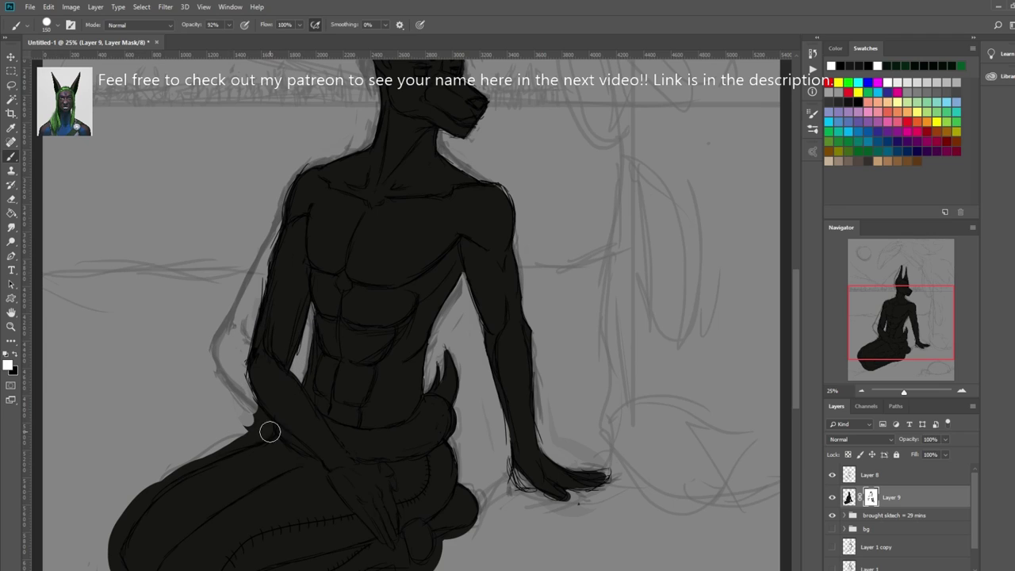
- Trim the dark fill along the lower-left thigh and knee, then add new Layer 10
{"action": "left_click_drag", "start_coordinate": [267, 426], "coordinate": [119, 555]}
{"action": "left_click_drag", "start_coordinate": [214, 469], "coordinate": [143, 515]}
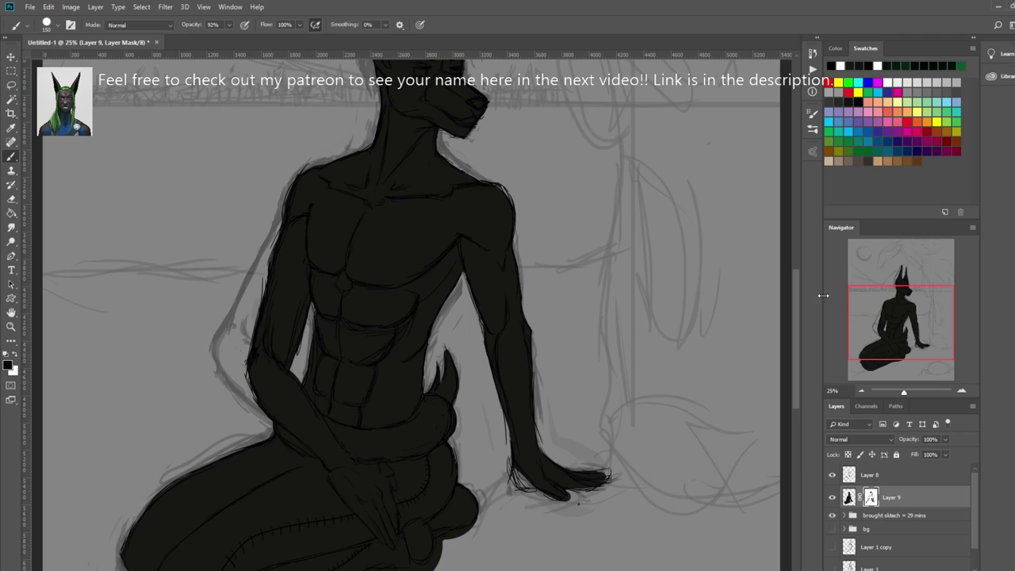
{"action": "scroll", "coordinate": [111, 547], "scroll_direction": "down", "scroll_amount": 5}
{"action": "mouse_move", "coordinate": [127, 368]}
{"action": "left_mouse_down"}
{"action": "mouse_move", "coordinate": [163, 412]}
{"action": "mouse_move", "coordinate": [245, 428]}
{"action": "mouse_move", "coordinate": [420, 360]}
{"action": "left_mouse_up"}
{"action": "key", "text": "x"}
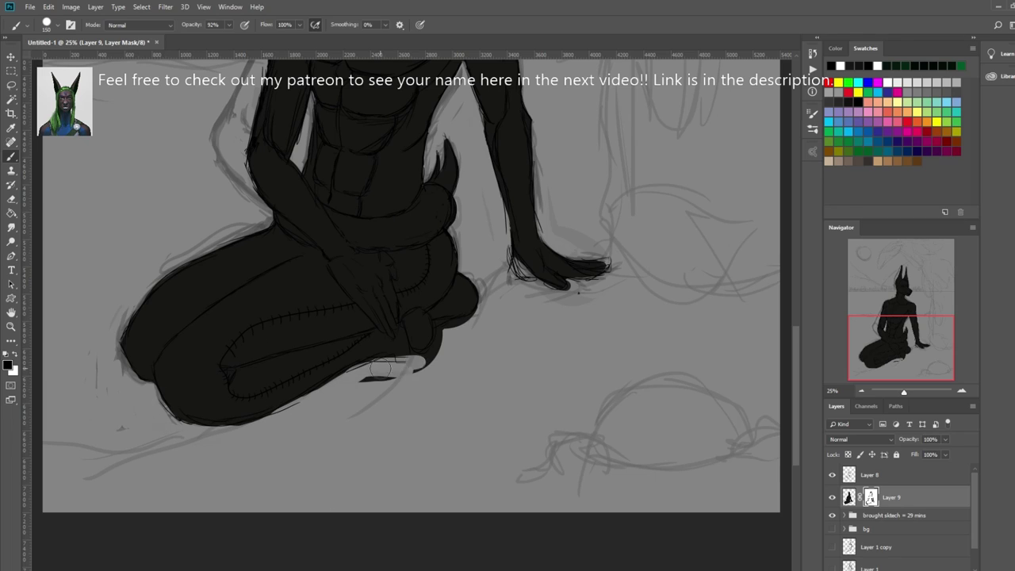
{"action": "left_click_drag", "start_coordinate": [238, 428], "coordinate": [476, 317]}
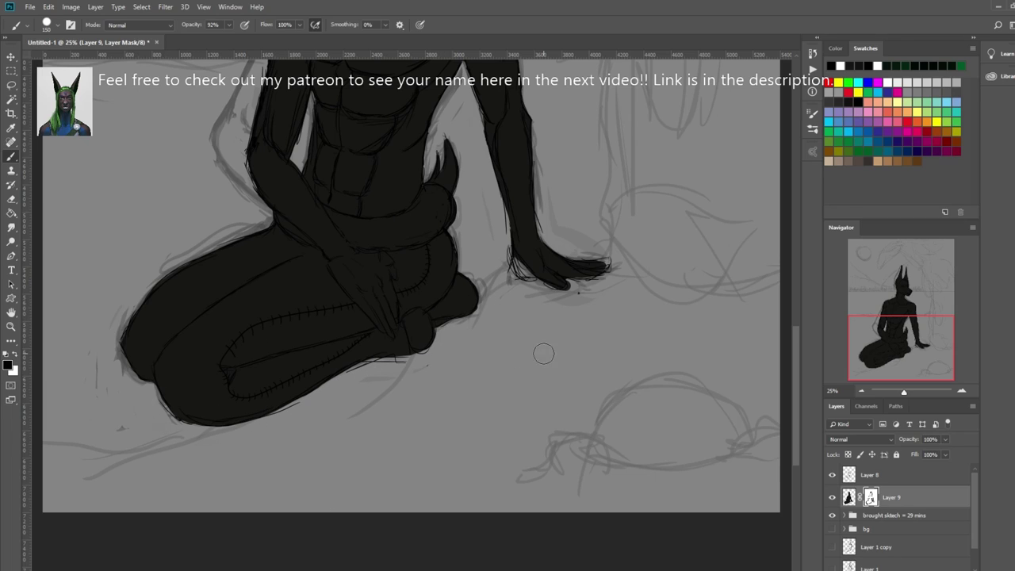
{"action": "scroll", "coordinate": [544, 351], "scroll_direction": "up", "scroll_amount": 8}
{"action": "key", "text": "ctrl+shift+alt+n"}
{"action": "left_click", "coordinate": [868, 161]}
- Paint dark red down the throat and neck and over the chest at 100% opacity
{"action": "key", "text": "i"}
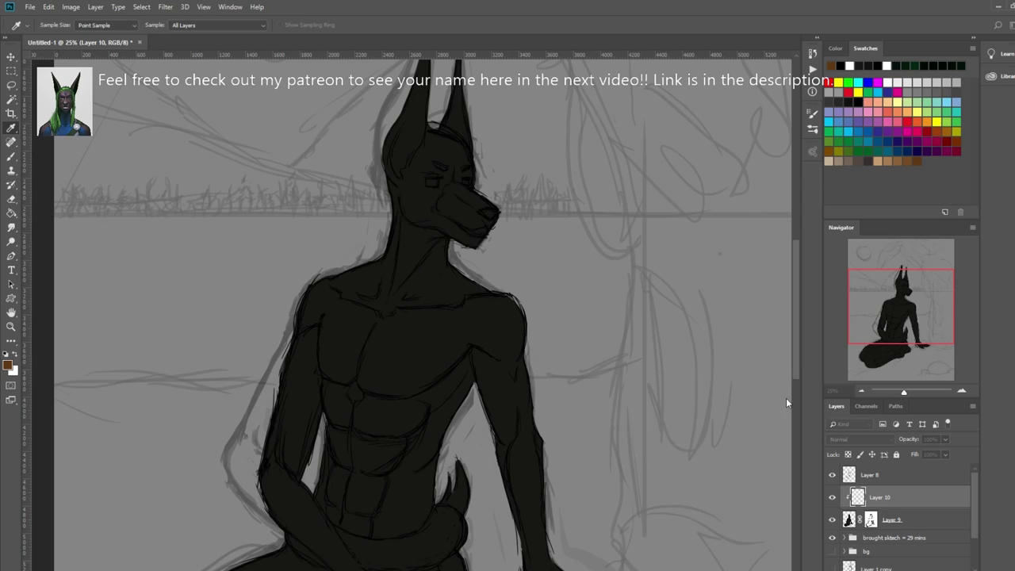
{"action": "key", "text": "b"}
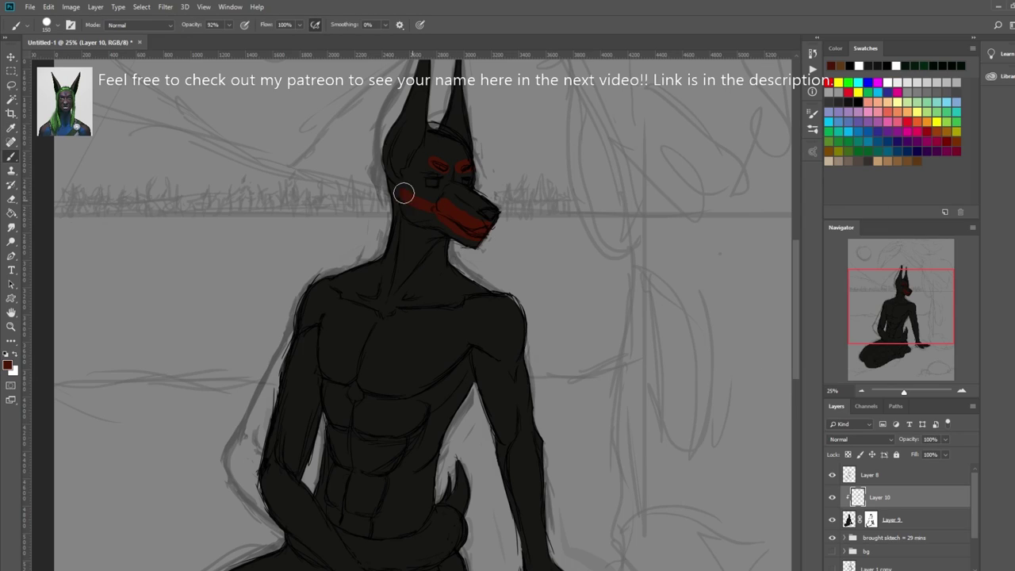
{"action": "left_click_drag", "start_coordinate": [403, 192], "coordinate": [404, 254]}
{"action": "key", "text": "0"}
{"action": "mouse_move", "coordinate": [329, 305]}
{"action": "left_mouse_down"}
{"action": "mouse_move", "coordinate": [346, 299]}
{"action": "mouse_move", "coordinate": [380, 333]}
{"action": "left_mouse_up"}
{"action": "mouse_move", "coordinate": [453, 319]}
{"action": "left_mouse_down"}
{"action": "mouse_move", "coordinate": [457, 360]}
{"action": "mouse_move", "coordinate": [394, 461]}
{"action": "left_mouse_up"}
- Paint red over the right forearm and hand, erase spill, and add a layer mask
{"action": "key", "text": "e"}
{"action": "key", "text": "b"}
{"action": "key", "text": "e"}
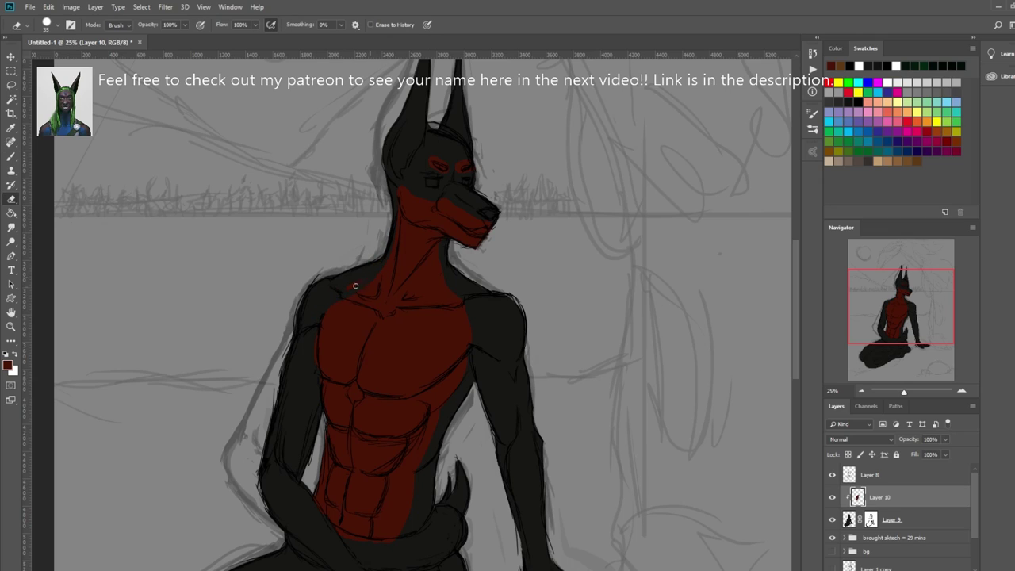
{"action": "left_click_drag", "start_coordinate": [871, 289], "coordinate": [871, 311]}
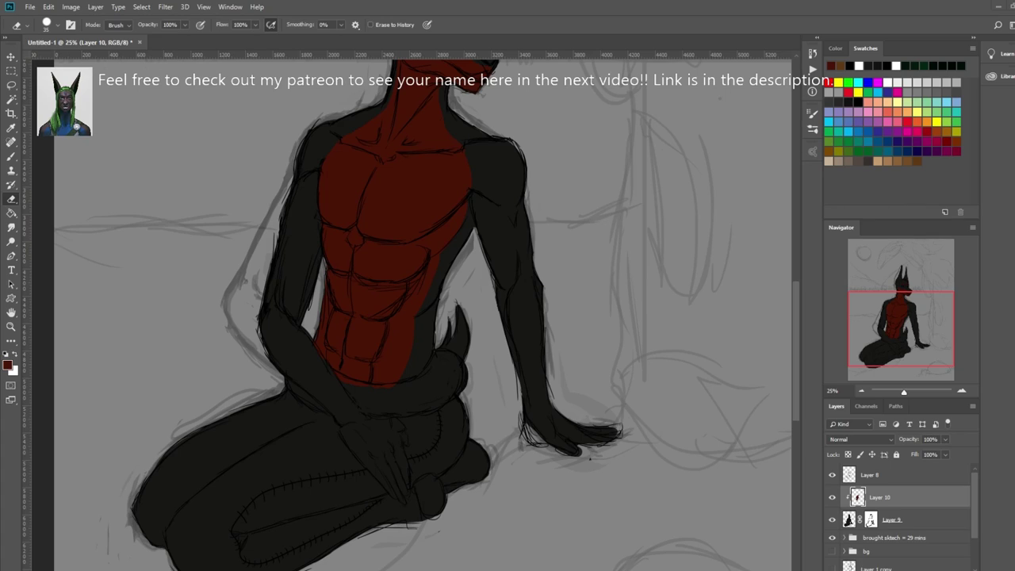
{"action": "key", "text": "b"}
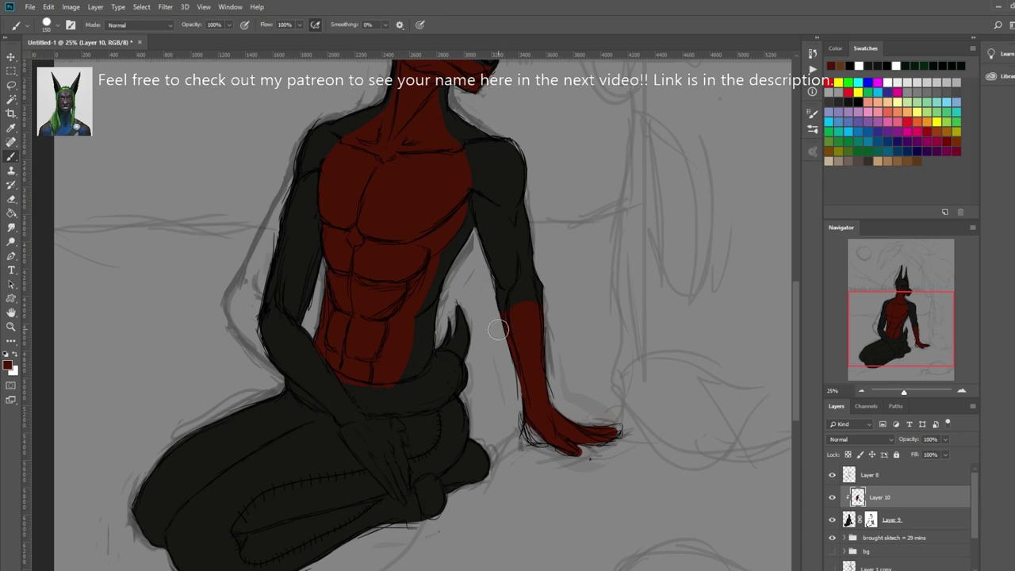
{"action": "left_click_drag", "start_coordinate": [401, 503], "coordinate": [382, 425]}
{"action": "key", "text": "e"}
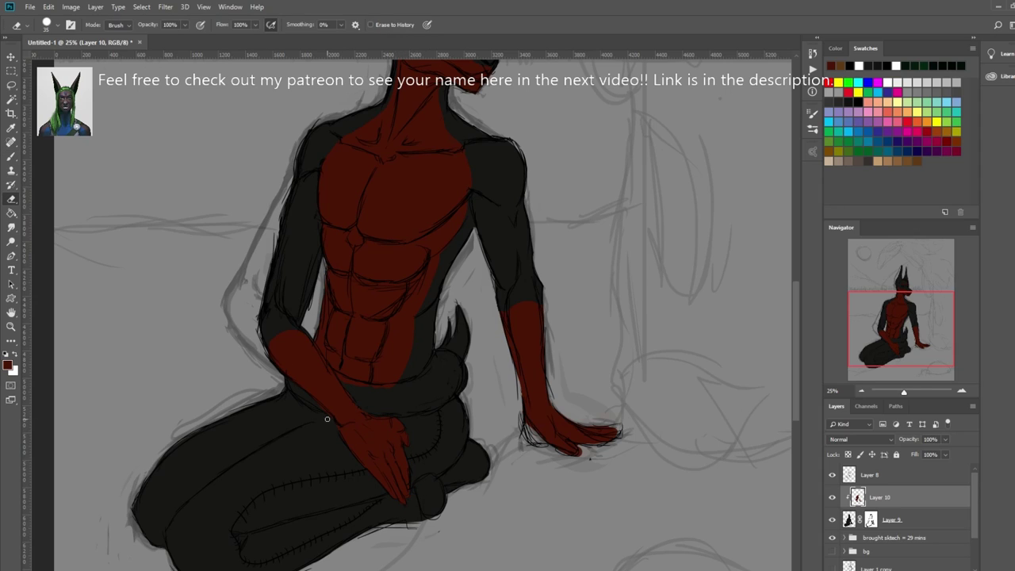
{"action": "key", "text": "b"}
{"action": "key", "text": "e"}
{"action": "left_click", "coordinate": [880, 550]}
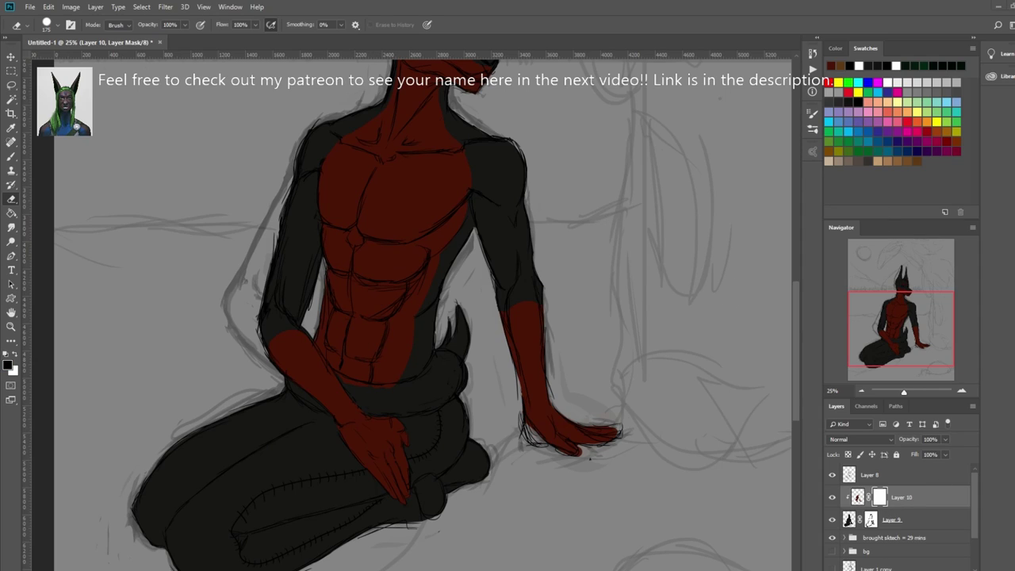
- Mask out the red across the chest, abs, neck and upper chest
{"action": "key", "text": "b"}
{"action": "mouse_move", "coordinate": [373, 226]}
{"action": "left_mouse_down"}
{"action": "mouse_move", "coordinate": [421, 236]}
{"action": "mouse_move", "coordinate": [389, 346]}
{"action": "mouse_move", "coordinate": [349, 219]}
{"action": "left_mouse_up"}
{"action": "left_click_drag", "start_coordinate": [432, 111], "coordinate": [389, 161]}
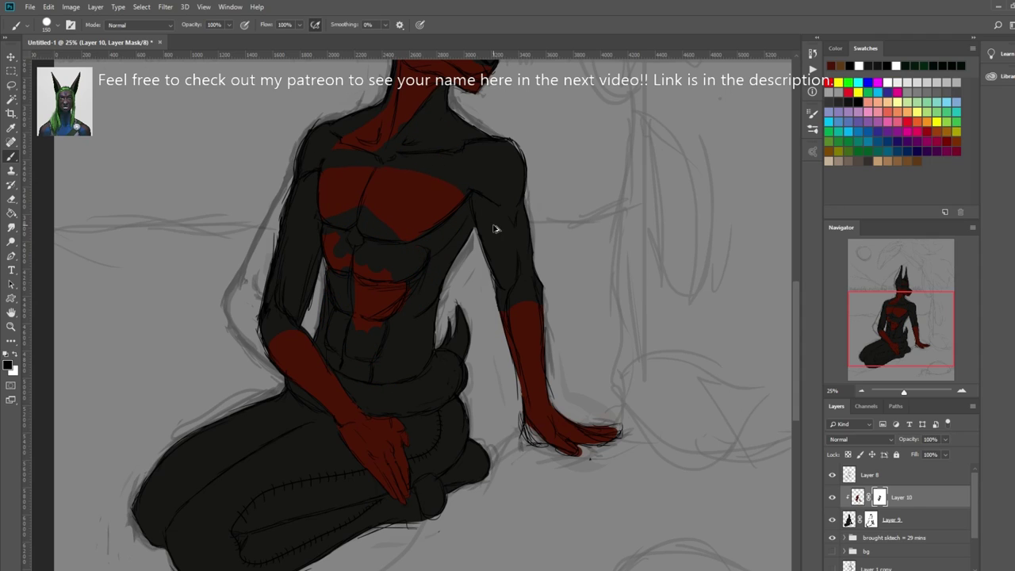
{"action": "key", "text": "h"}
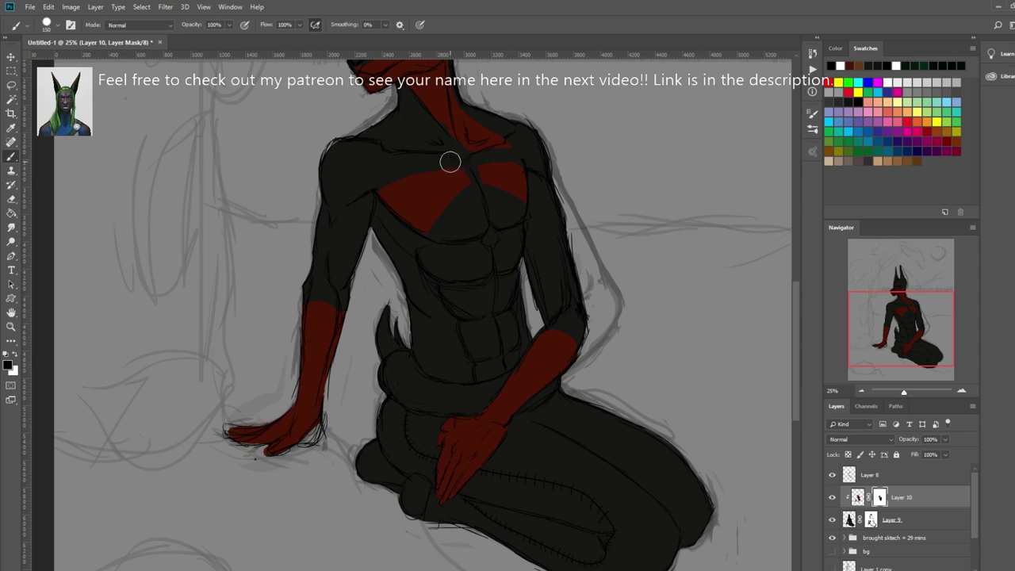
{"action": "scroll", "coordinate": [445, 347], "scroll_direction": "up", "scroll_amount": 3}
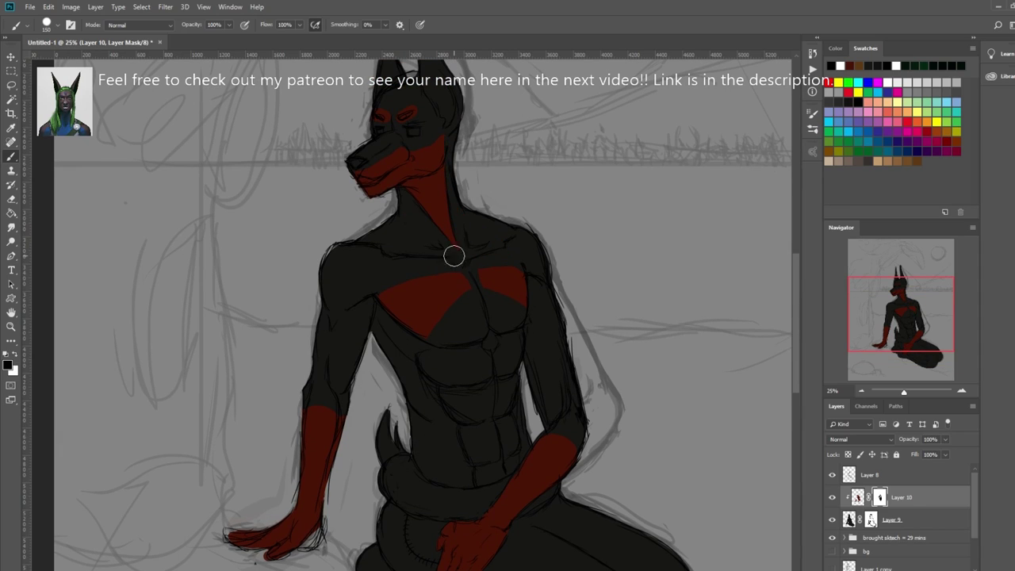
- Hide the red around the eye to leave a brow line, then add a new clipped layer
{"action": "key", "text": "ctrl+2"}
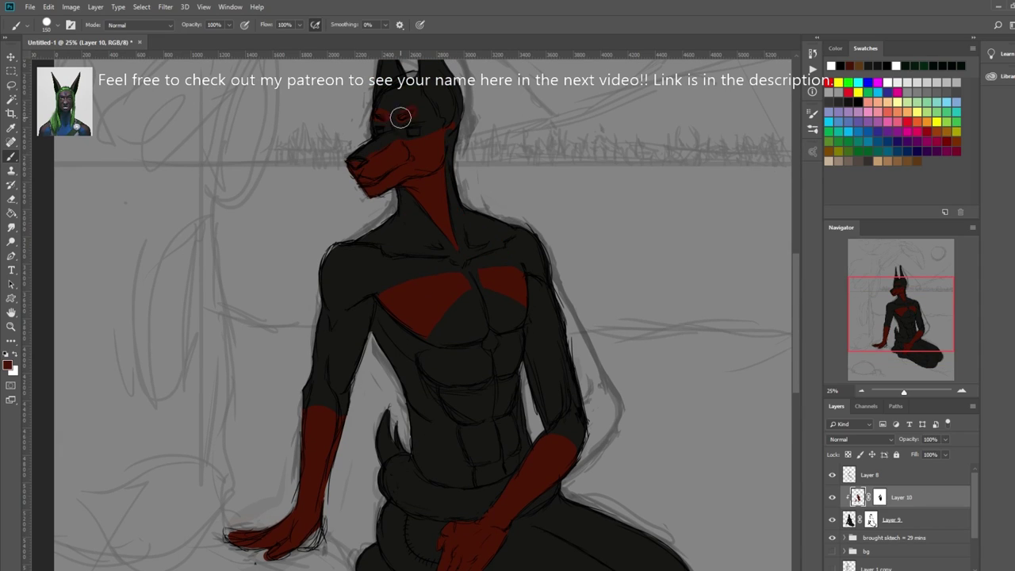
{"action": "scroll", "coordinate": [564, 203], "scroll_direction": "up", "scroll_amount": 3}
{"action": "key", "text": "ctrl+backslash"}
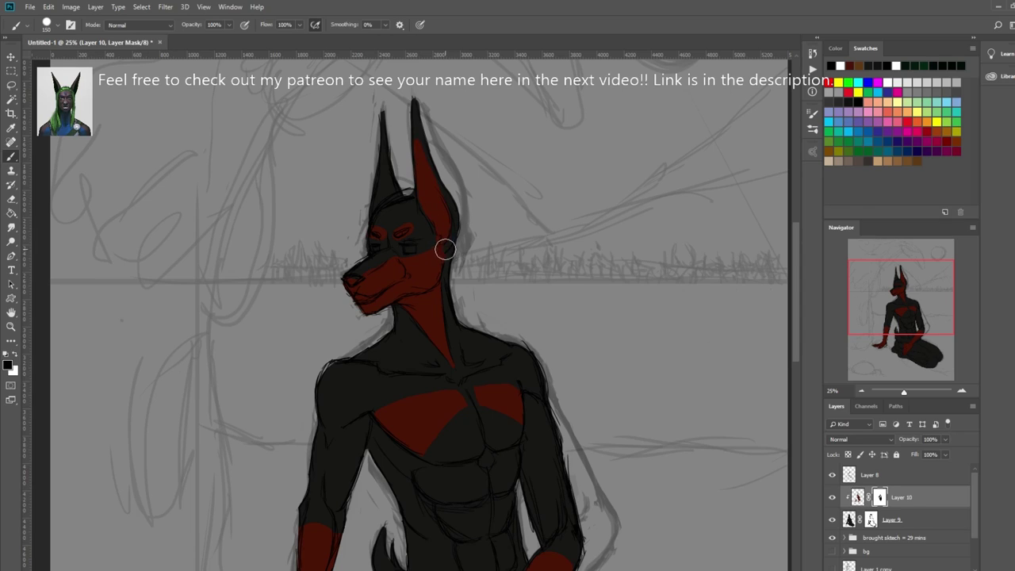
{"action": "key", "text": "ctrl+2"}
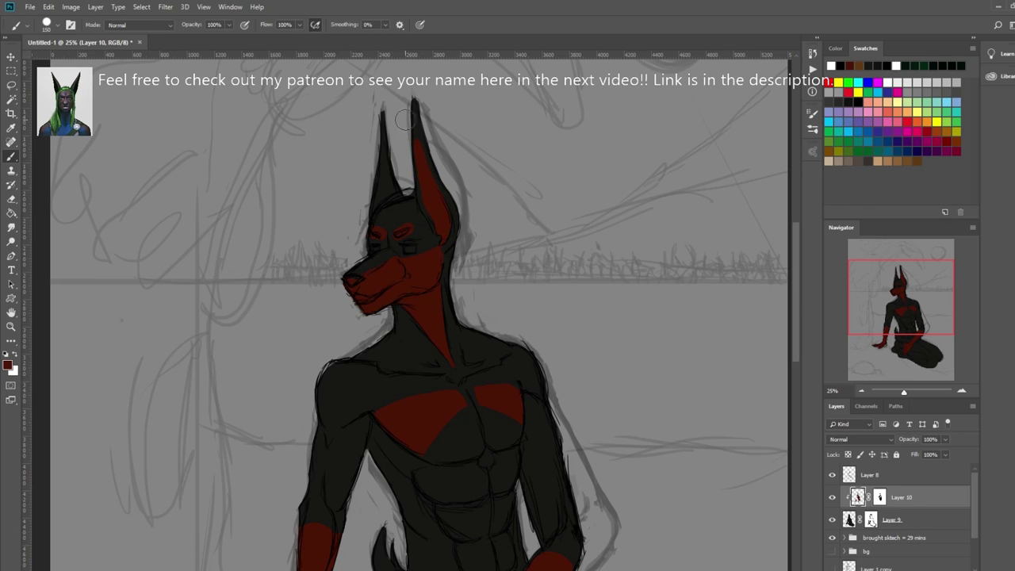
{"action": "key", "text": "ctrl+backslash"}
{"action": "mouse_move", "coordinate": [390, 232]}
{"action": "left_mouse_down"}
{"action": "mouse_move", "coordinate": [369, 229]}
{"action": "mouse_move", "coordinate": [377, 260]}
{"action": "left_mouse_up"}
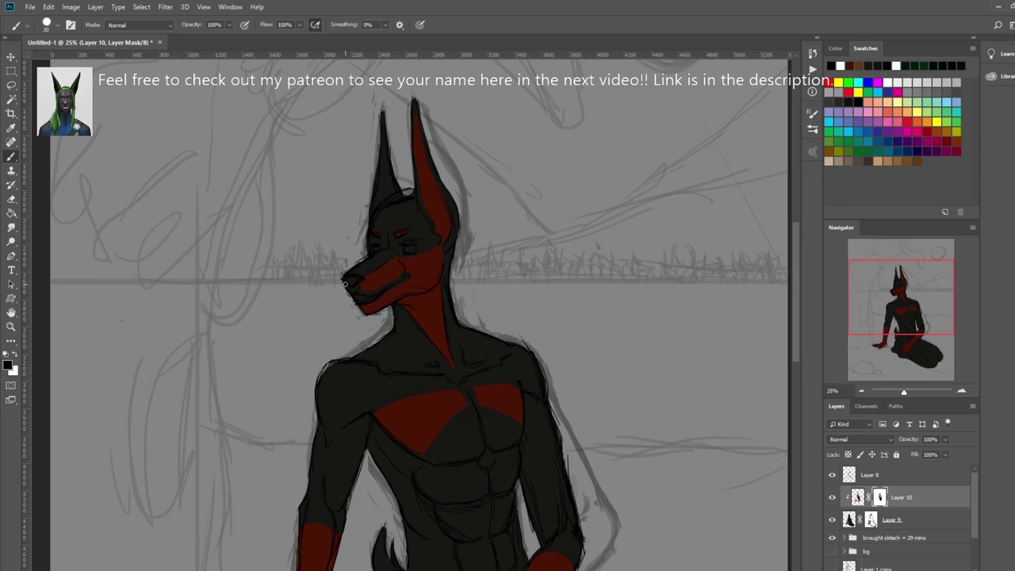
{"action": "key", "text": "x"}
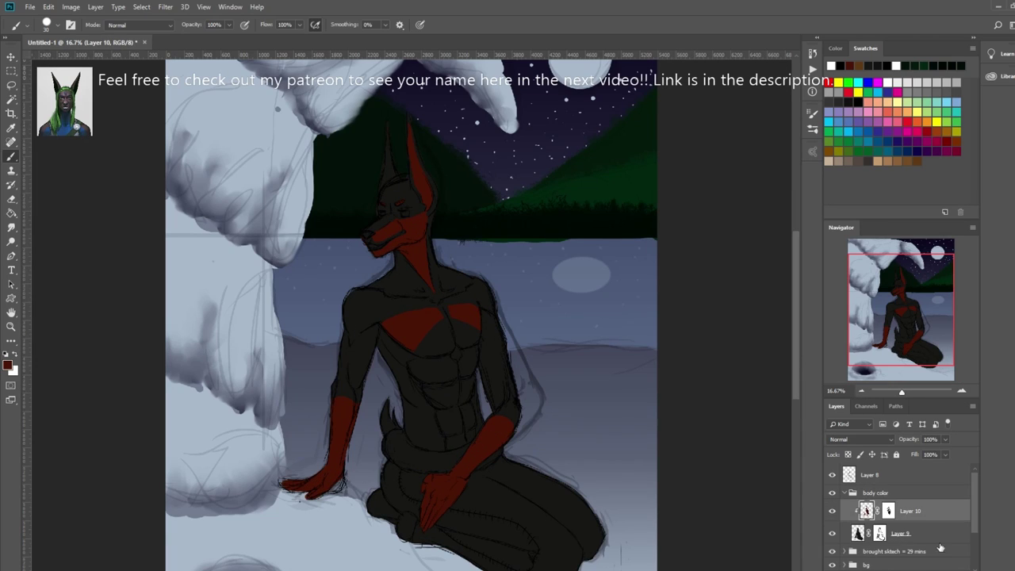
{"action": "key", "text": "ctrl+shift+alt+n"}
- Paint brown pants over the waist and thighs, erasing spill off the red hand and forearm
{"action": "left_click", "coordinate": [881, 154]}
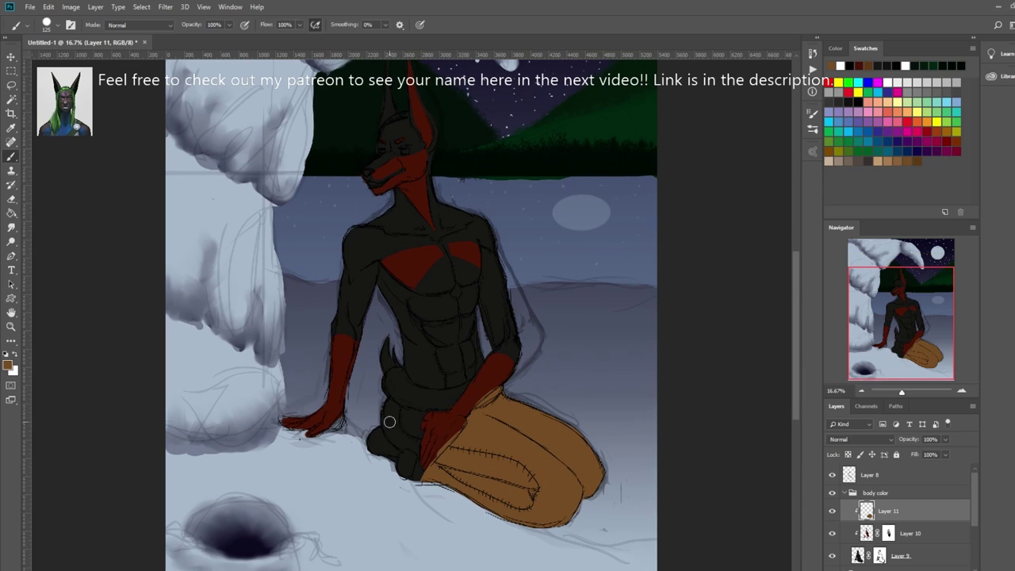
{"action": "mouse_move", "coordinate": [389, 421]}
{"action": "left_mouse_down"}
{"action": "mouse_move", "coordinate": [468, 389]}
{"action": "mouse_move", "coordinate": [381, 428]}
{"action": "mouse_move", "coordinate": [396, 475]}
{"action": "left_mouse_up"}
{"action": "key", "text": "e"}
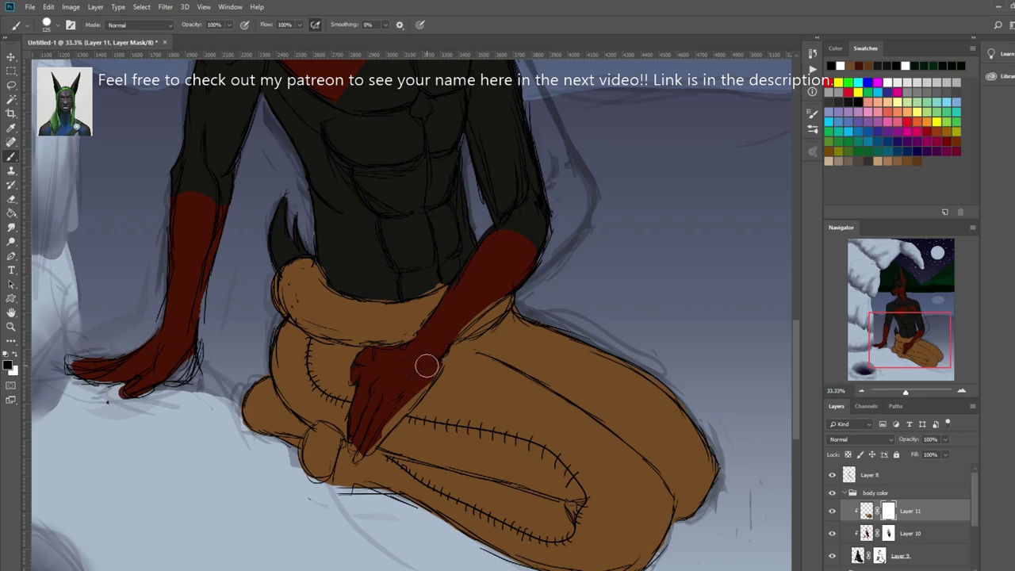
{"action": "mouse_move", "coordinate": [426, 365]}
{"action": "left_mouse_down"}
{"action": "mouse_move", "coordinate": [357, 431]}
{"action": "mouse_move", "coordinate": [361, 467]}
{"action": "left_mouse_up"}
{"action": "left_click_drag", "start_coordinate": [494, 296], "coordinate": [475, 325]}
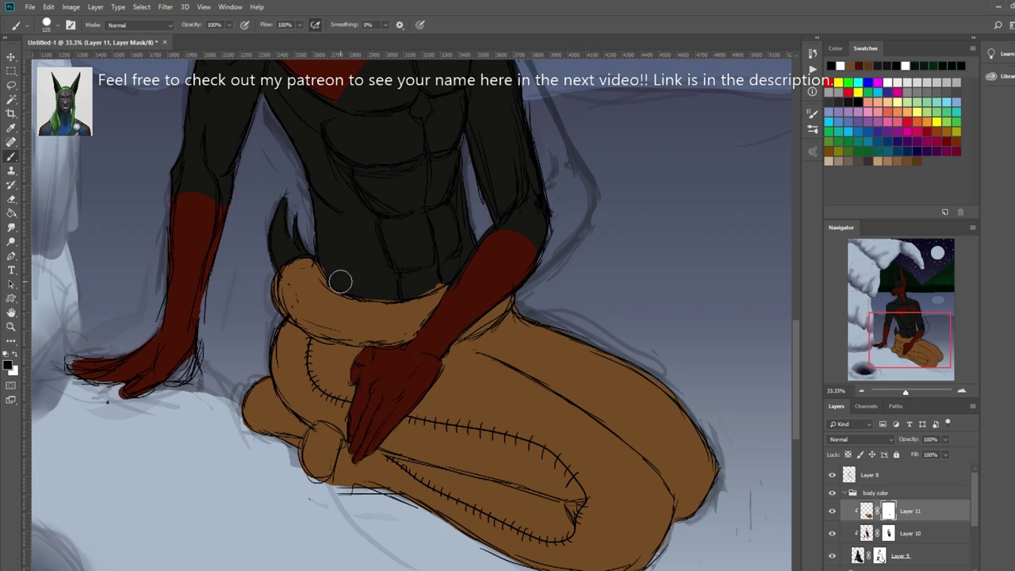
- Add a clipped beige fur waistband layer, masked so the red forearm shows in front
{"action": "left_click", "coordinate": [335, 288], "text": "alt"}
{"action": "key", "text": "ctrl+shift+alt+n"}
{"action": "key", "text": "ctrl+alt+g"}
{"action": "left_click_drag", "start_coordinate": [300, 286], "coordinate": [318, 309]}
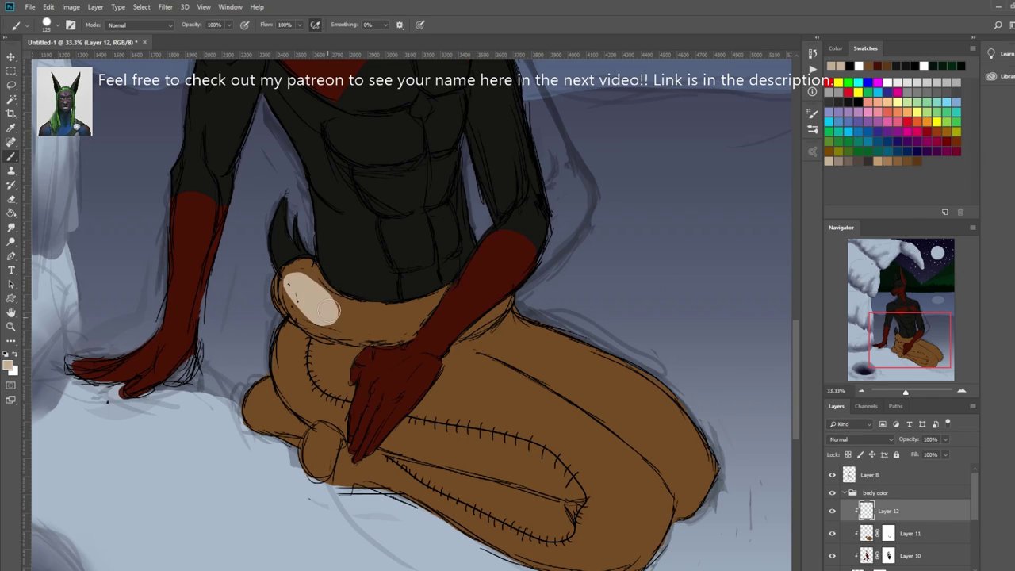
{"action": "mouse_move", "coordinate": [285, 269]}
{"action": "left_mouse_down"}
{"action": "mouse_move", "coordinate": [326, 321]}
{"action": "mouse_move", "coordinate": [442, 291]}
{"action": "mouse_move", "coordinate": [507, 301]}
{"action": "mouse_move", "coordinate": [475, 325]}
{"action": "left_mouse_up"}
{"action": "left_click_drag", "start_coordinate": [325, 428], "coordinate": [317, 468]}
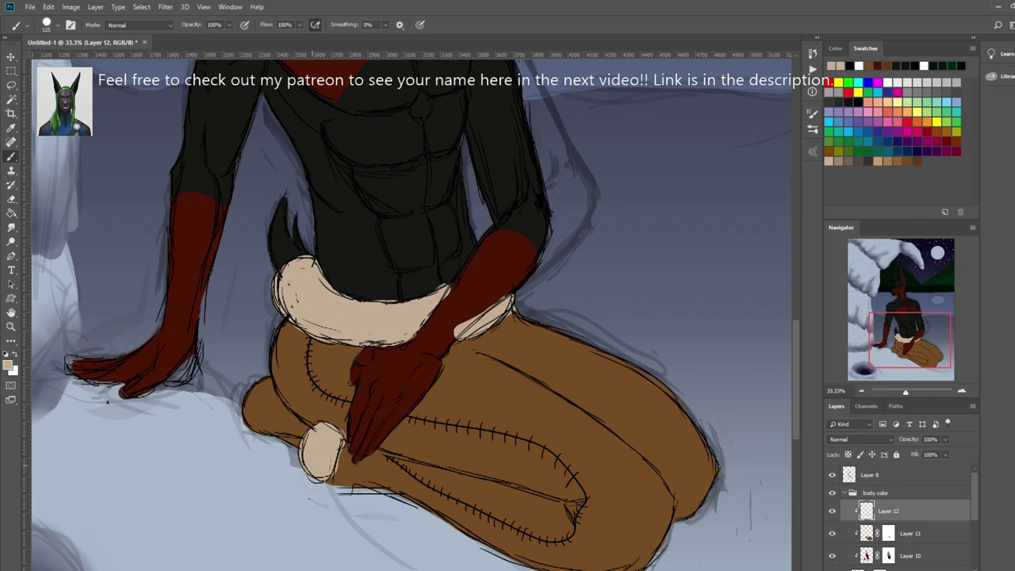
{"action": "key", "text": "ctrl+shift+m"}
{"action": "left_click_drag", "start_coordinate": [488, 293], "coordinate": [428, 329]}
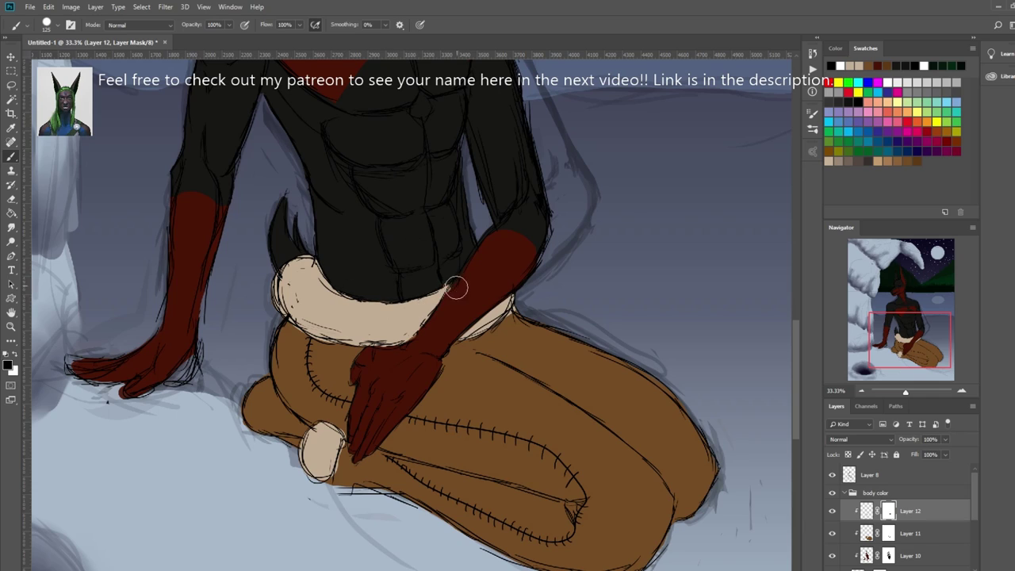
- Add another layer in the body color group, sample a darker brown, and collapse the group
{"action": "key", "text": "ctrl+0"}
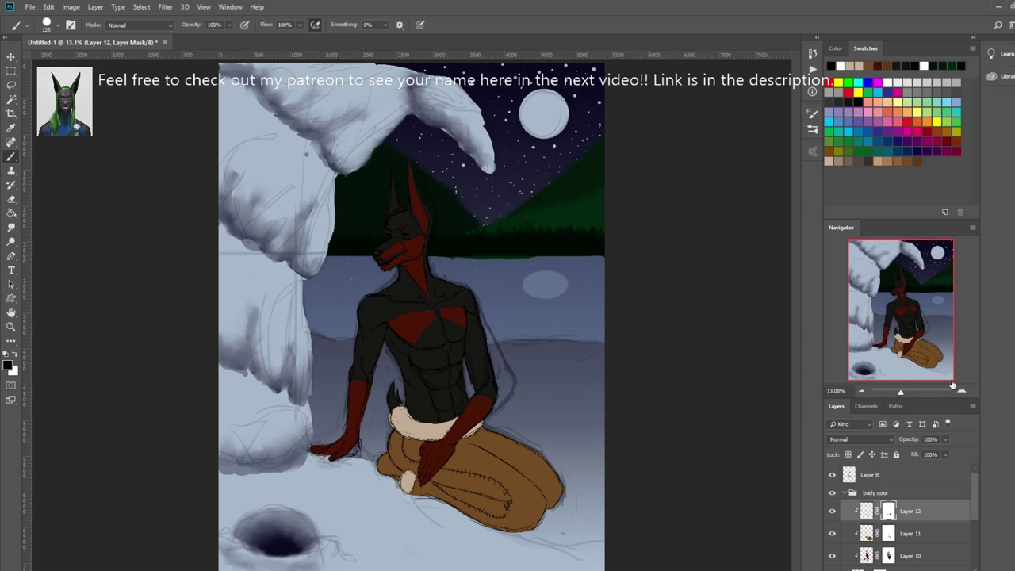
{"action": "key", "text": "ctrl+alt+shift+n"}
{"action": "left_click", "coordinate": [386, 460], "text": "alt"}
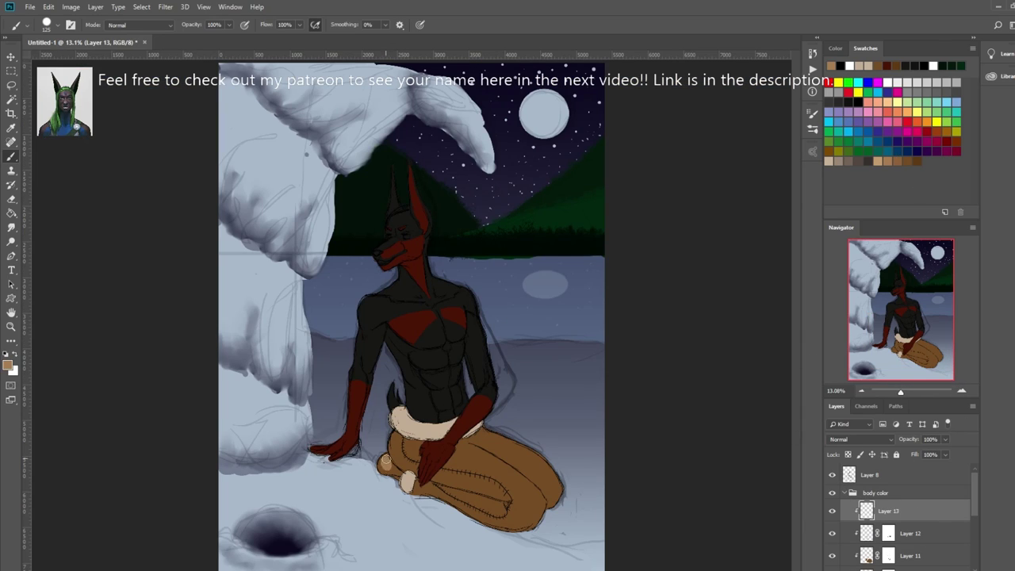
{"action": "left_click", "coordinate": [389, 461], "text": "alt"}
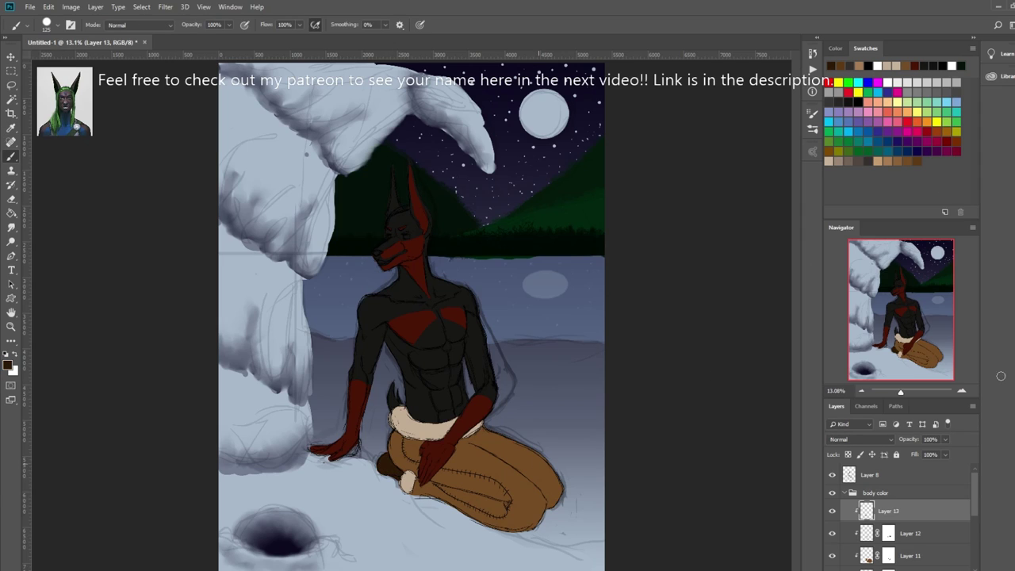
{"action": "key", "text": "ctrl+shift+h"}
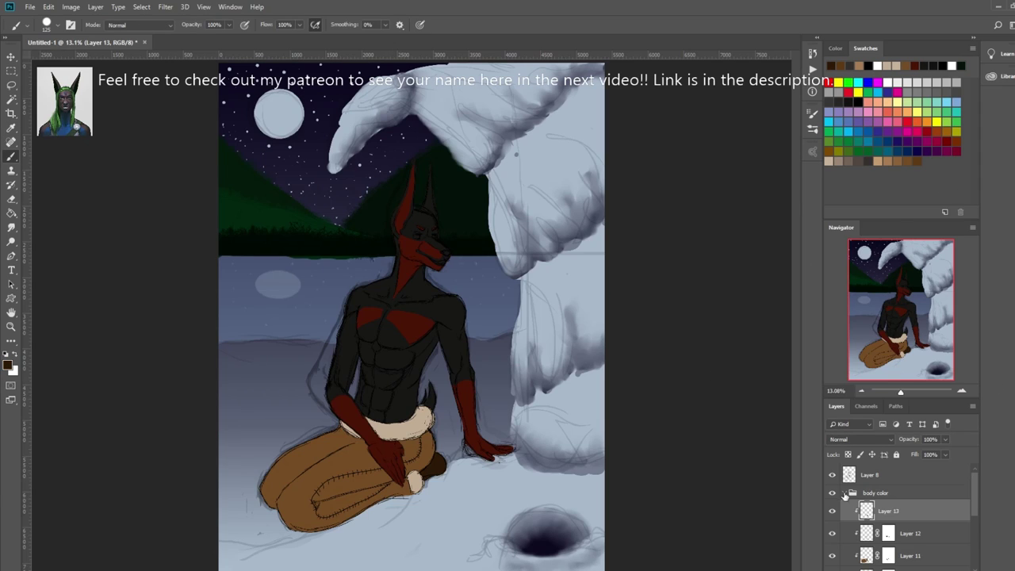
{"action": "left_click", "coordinate": [846, 493]}
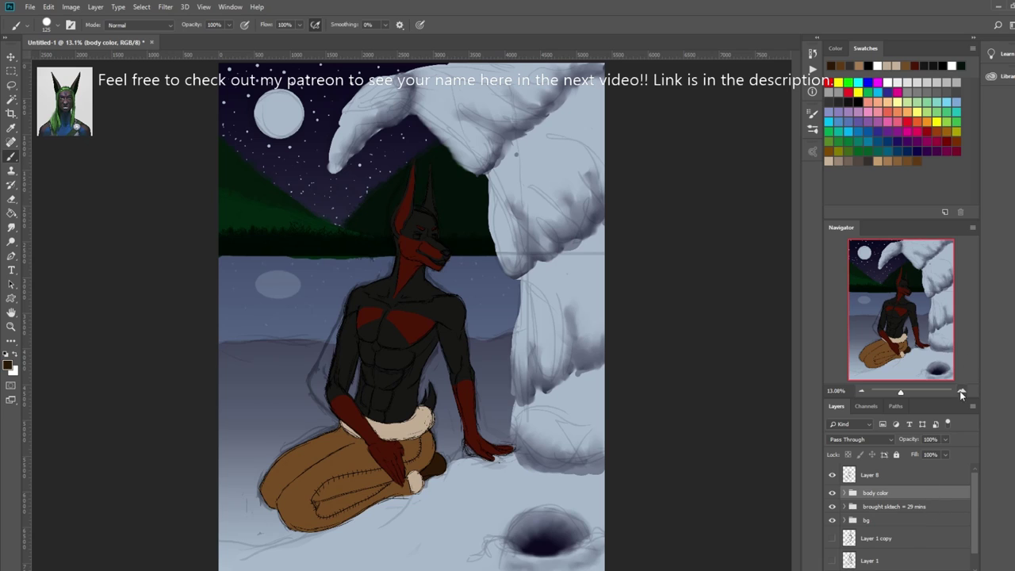
- Shade the chest, arms, neck, ears and thigh on a new clipped Multiply layer
{"action": "key", "text": "ctrl+shift+alt+n"}
{"action": "key", "text": "ctrl+alt+g"}
{"action": "mouse_move", "coordinate": [388, 341]}
{"action": "left_mouse_down"}
{"action": "mouse_move", "coordinate": [429, 333]}
{"action": "mouse_move", "coordinate": [408, 400]}
{"action": "mouse_move", "coordinate": [384, 430]}
{"action": "mouse_move", "coordinate": [349, 432]}
{"action": "mouse_move", "coordinate": [398, 445]}
{"action": "left_mouse_up"}
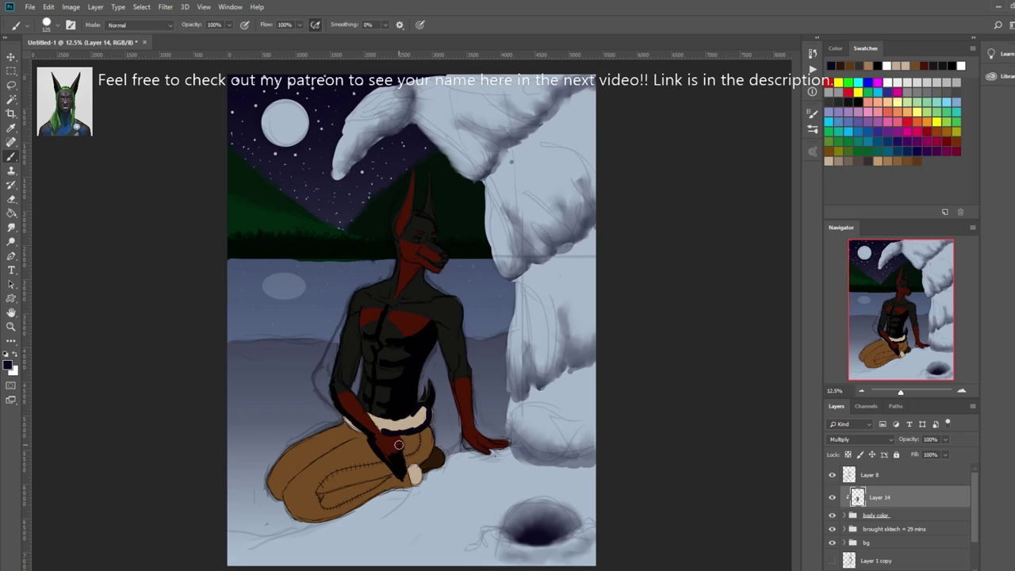
{"action": "mouse_move", "coordinate": [456, 299]}
{"action": "left_mouse_down"}
{"action": "mouse_move", "coordinate": [471, 409]}
{"action": "mouse_move", "coordinate": [500, 448]}
{"action": "left_mouse_up"}
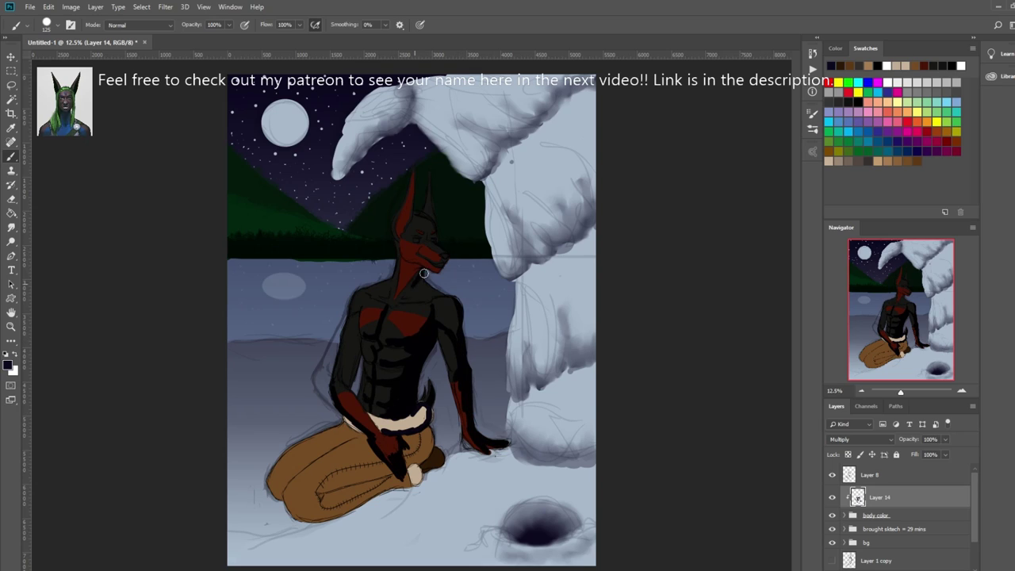
{"action": "mouse_move", "coordinate": [423, 272]}
{"action": "left_mouse_down"}
{"action": "mouse_move", "coordinate": [408, 298]}
{"action": "mouse_move", "coordinate": [420, 230]}
{"action": "mouse_move", "coordinate": [408, 252]}
{"action": "mouse_move", "coordinate": [412, 182]}
{"action": "left_mouse_up"}
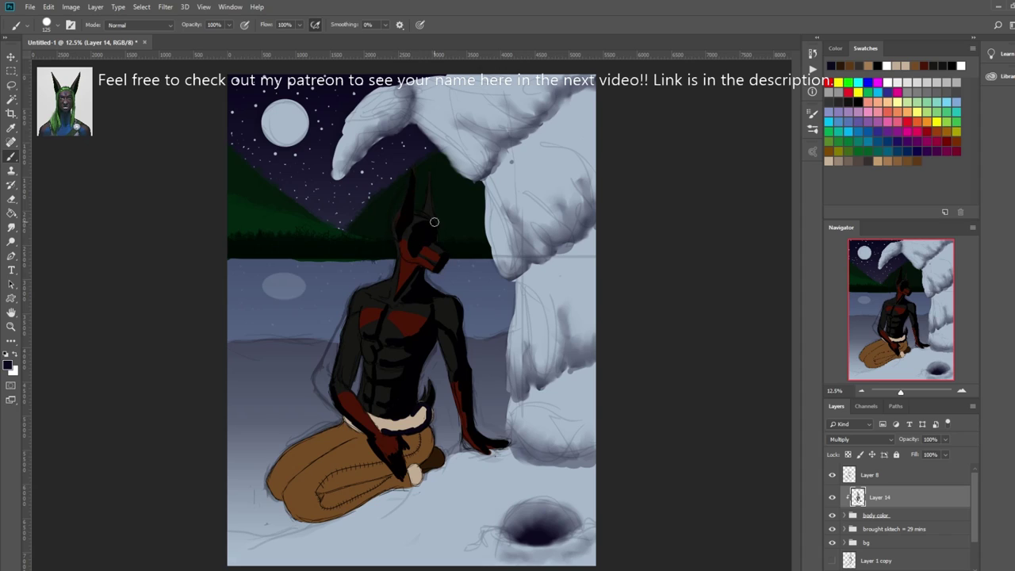
{"action": "left_click_drag", "start_coordinate": [360, 309], "coordinate": [347, 361]}
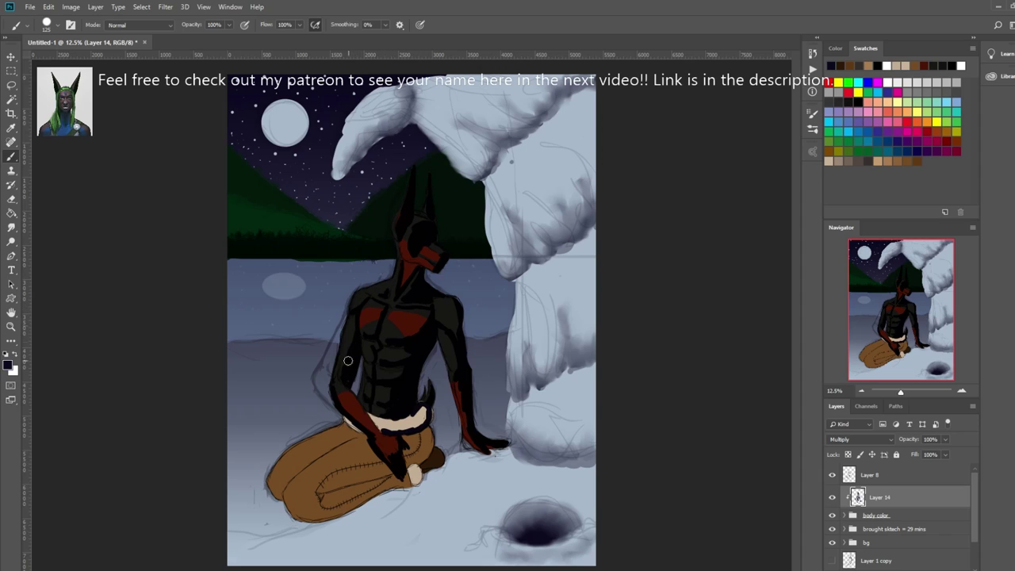
{"action": "mouse_move", "coordinate": [426, 420]}
{"action": "left_mouse_down"}
{"action": "mouse_move", "coordinate": [348, 432]}
{"action": "mouse_move", "coordinate": [289, 475]}
{"action": "mouse_move", "coordinate": [353, 468]}
{"action": "mouse_move", "coordinate": [432, 432]}
{"action": "mouse_move", "coordinate": [412, 471]}
{"action": "mouse_move", "coordinate": [300, 515]}
{"action": "left_mouse_up"}
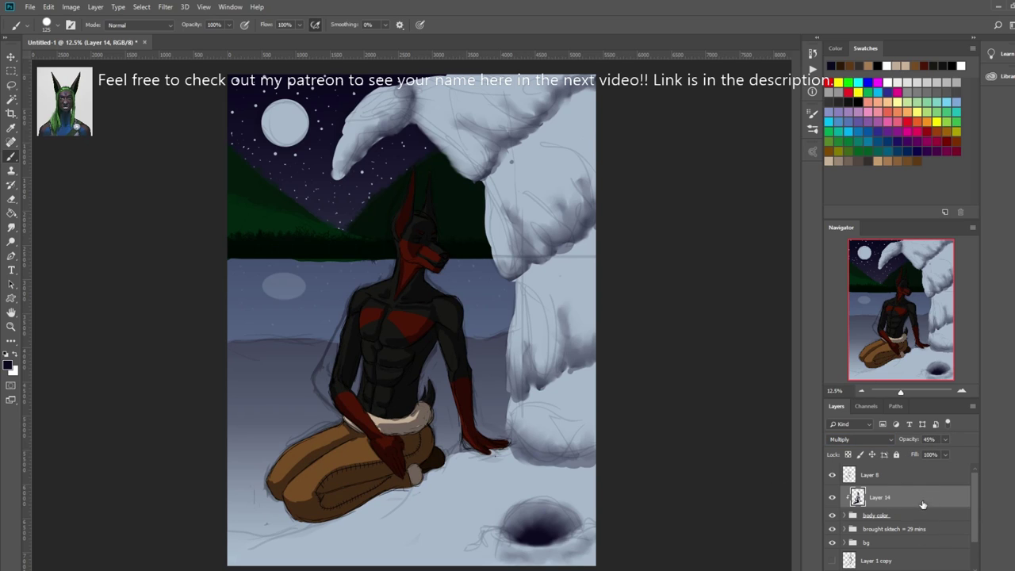
- Duplicate the shading layer twice and rename one copy 'Layer 14 blur'
{"action": "key", "text": "ctrl+j"}
{"action": "left_click", "coordinate": [831, 519]}
{"action": "key", "text": "space"}
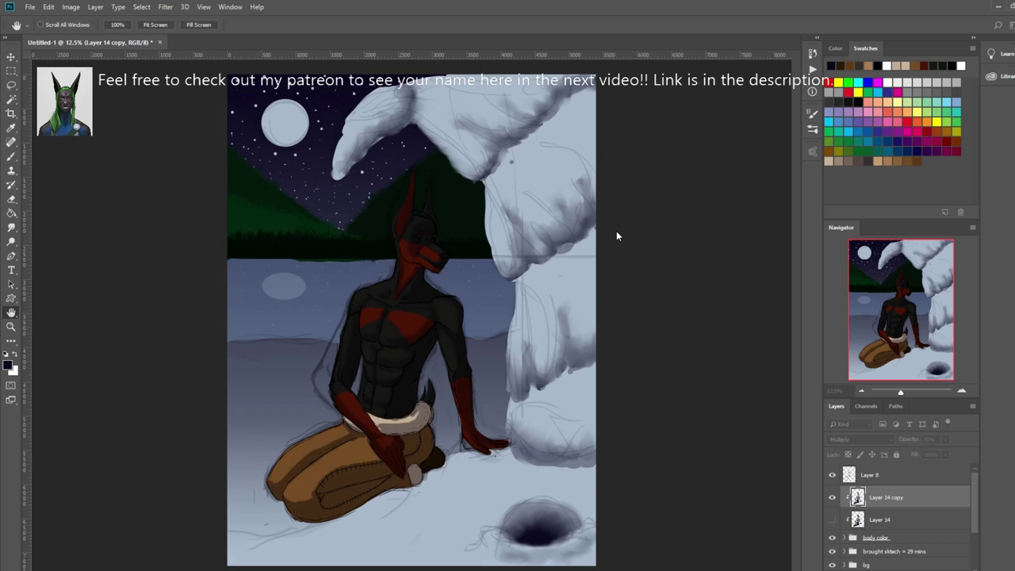
{"action": "key", "text": "ctrl+j"}
{"action": "double_click", "coordinate": [887, 501]}
{"action": "type", "text": "Layer 14 blur"}
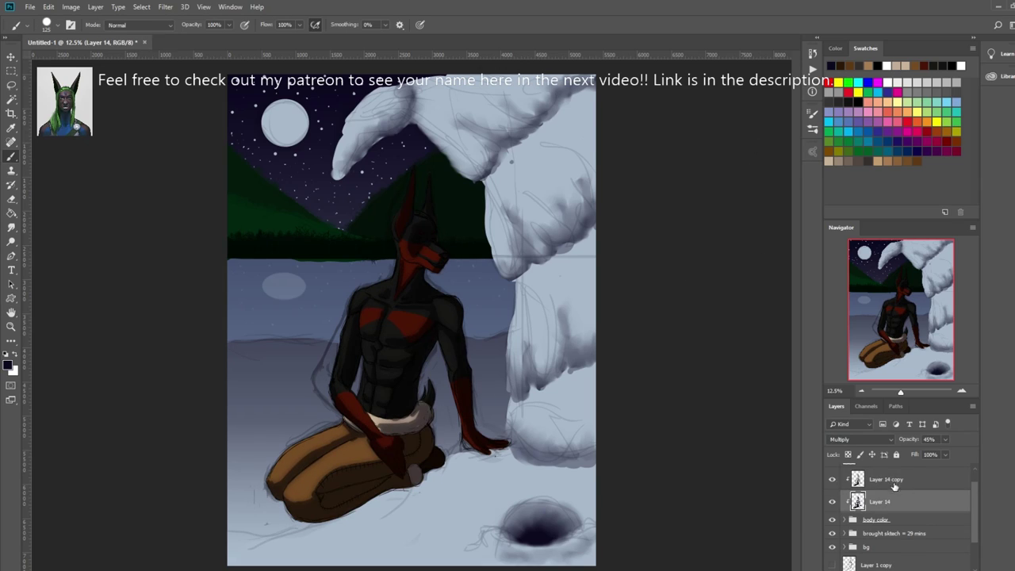
{"action": "key", "text": "Return"}
- Smudge the shading on Layer 14 copy across the brown trousers, then add an Overlay layer
{"action": "key", "text": "r"}
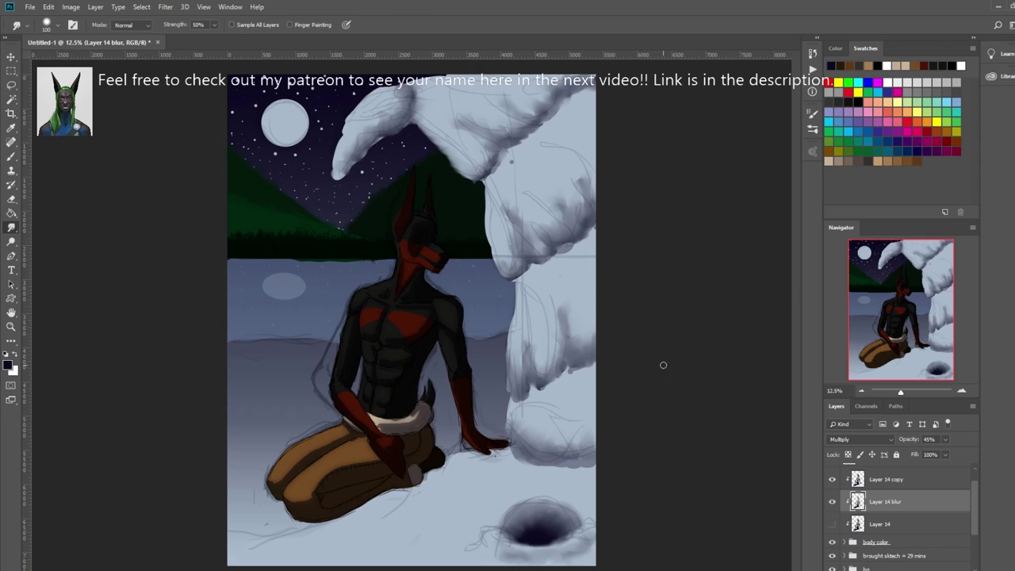
{"action": "key", "text": "ctrl+plus"}
{"action": "left_click", "coordinate": [831, 501]}
{"action": "left_click", "coordinate": [904, 479]}
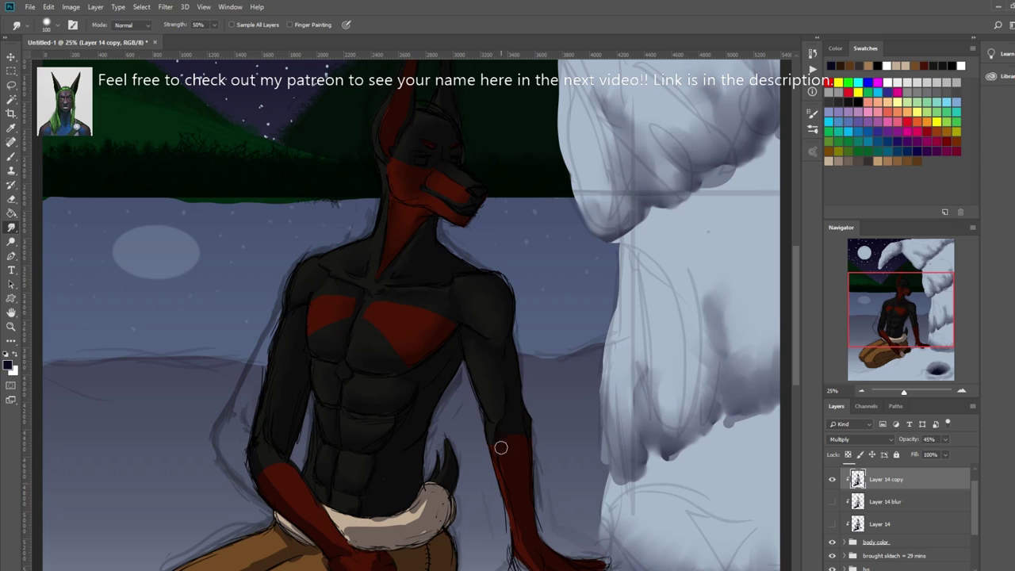
{"action": "scroll", "coordinate": [295, 519], "scroll_direction": "down", "scroll_amount": 3}
{"action": "scroll", "coordinate": [295, 519], "scroll_direction": "down", "scroll_amount": 3}
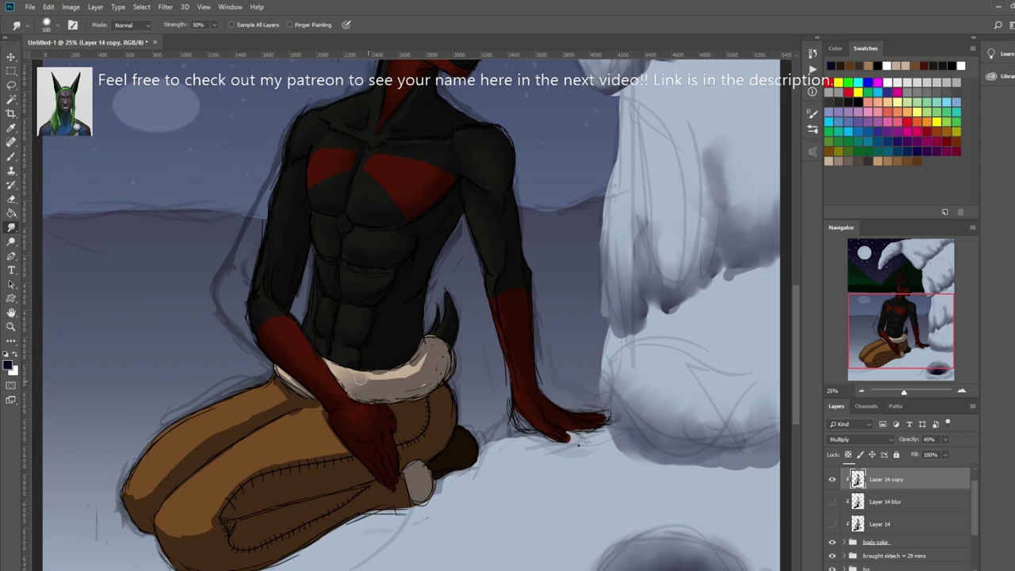
{"action": "mouse_move", "coordinate": [279, 386]}
{"action": "left_mouse_down"}
{"action": "mouse_move", "coordinate": [131, 492]}
{"action": "mouse_move", "coordinate": [148, 476]}
{"action": "mouse_move", "coordinate": [228, 495]}
{"action": "mouse_move", "coordinate": [342, 450]}
{"action": "left_mouse_up"}
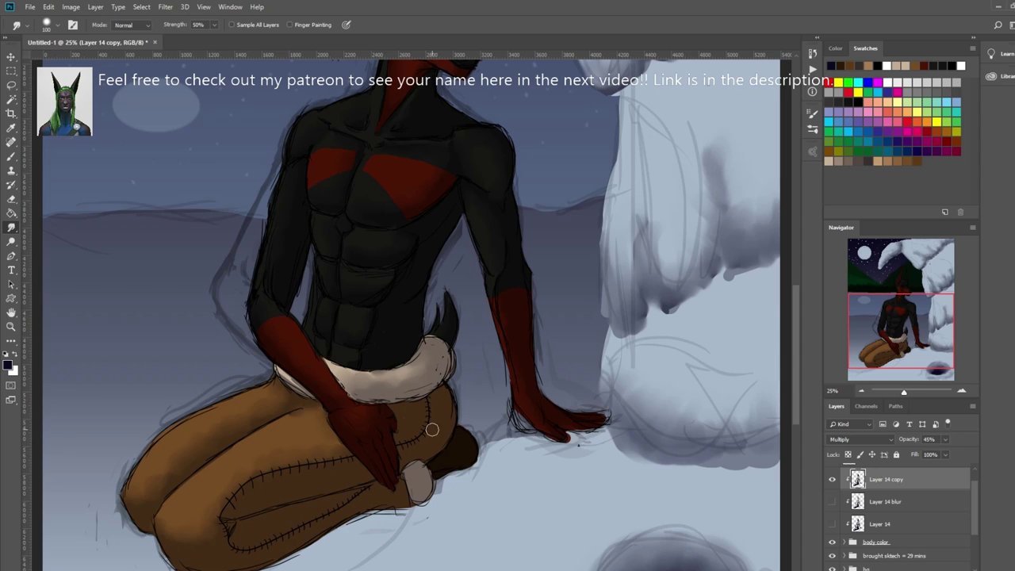
{"action": "scroll", "coordinate": [420, 464], "scroll_direction": "down", "scroll_amount": 3, "text": "alt"}
{"action": "key", "text": "ctrl+shift+n"}
{"action": "key", "text": "Return"}
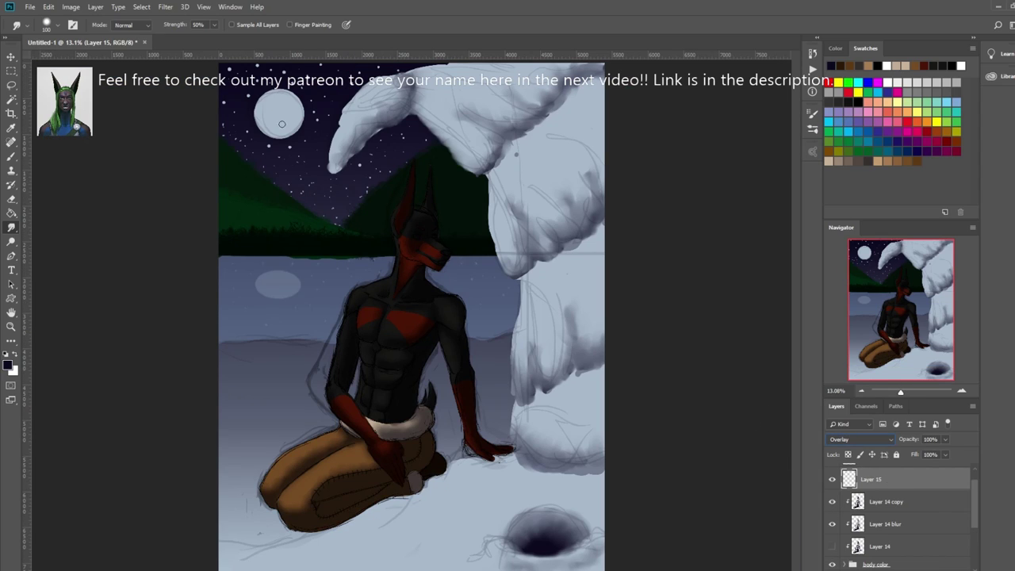
- Paint red light on the chest and forearm and highlights along the thighs and legs
{"action": "key", "text": "b"}
{"action": "key", "text": "x"}
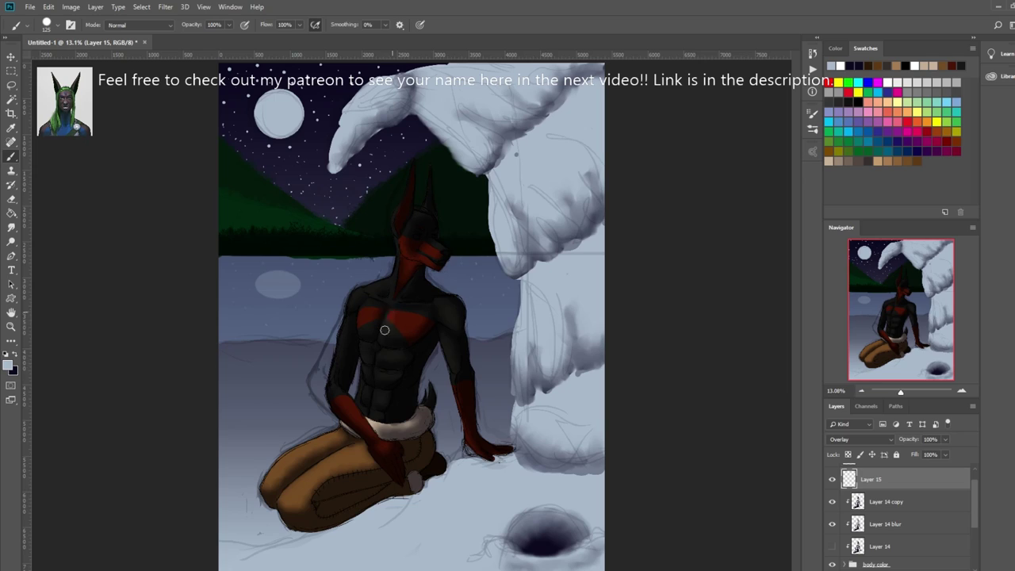
{"action": "left_click_drag", "start_coordinate": [362, 312], "coordinate": [356, 294]}
{"action": "left_click_drag", "start_coordinate": [368, 432], "coordinate": [334, 395]}
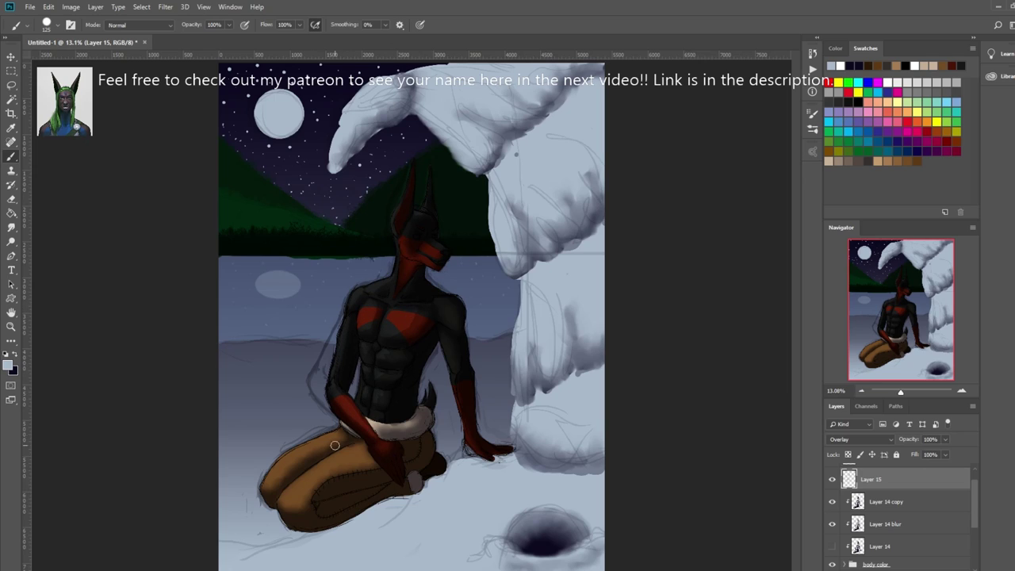
{"action": "mouse_move", "coordinate": [335, 446]}
{"action": "left_mouse_down"}
{"action": "mouse_move", "coordinate": [269, 485]}
{"action": "mouse_move", "coordinate": [282, 496]}
{"action": "left_mouse_up"}
{"action": "mouse_move", "coordinate": [349, 440]}
{"action": "left_mouse_down"}
{"action": "mouse_move", "coordinate": [285, 503]}
{"action": "mouse_move", "coordinate": [269, 464]}
{"action": "mouse_move", "coordinate": [270, 491]}
{"action": "left_mouse_up"}
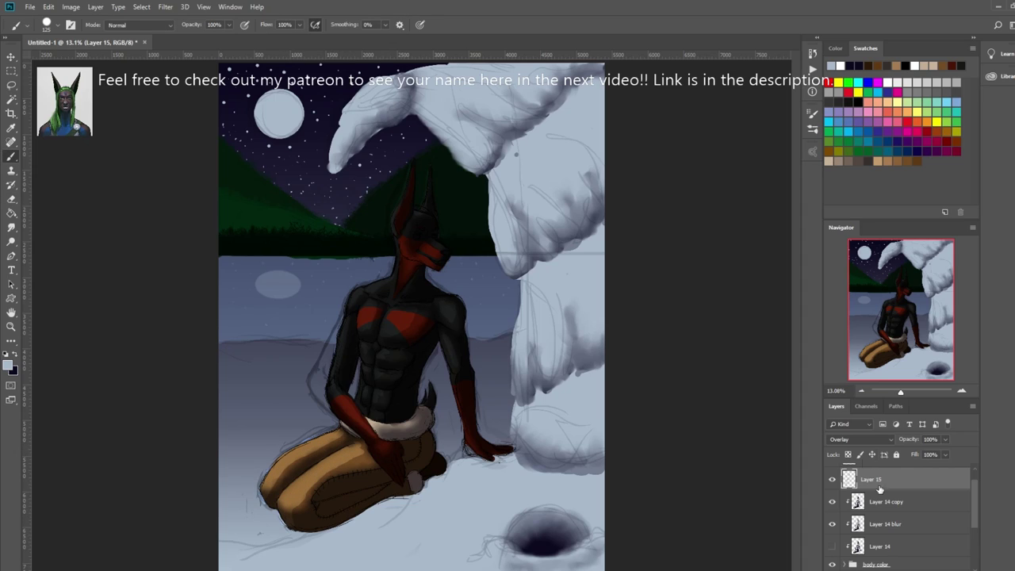
{"action": "scroll", "coordinate": [859, 440], "scroll_direction": "down", "scroll_amount": 1}
{"action": "scroll", "coordinate": [859, 440], "scroll_direction": "up", "scroll_amount": 1}
- Duplicate the lighting layer, rename it 'Layer 15 40 blur' and move it below Layer 15
{"action": "key", "text": "ctrl+j"}
{"action": "scroll", "coordinate": [858, 439], "scroll_direction": "down", "scroll_amount": 14}
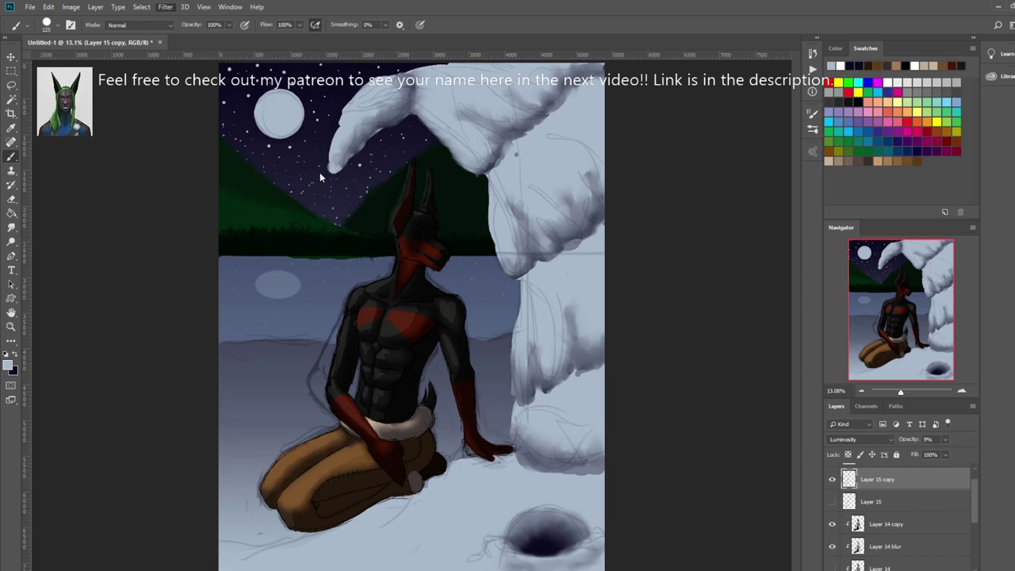
{"action": "double_click", "coordinate": [876, 479]}
{"action": "type", "text": "Layer 15 40 blur"}
{"action": "key", "text": "Return"}
{"action": "left_click_drag", "start_coordinate": [877, 479], "coordinate": [893, 494]}
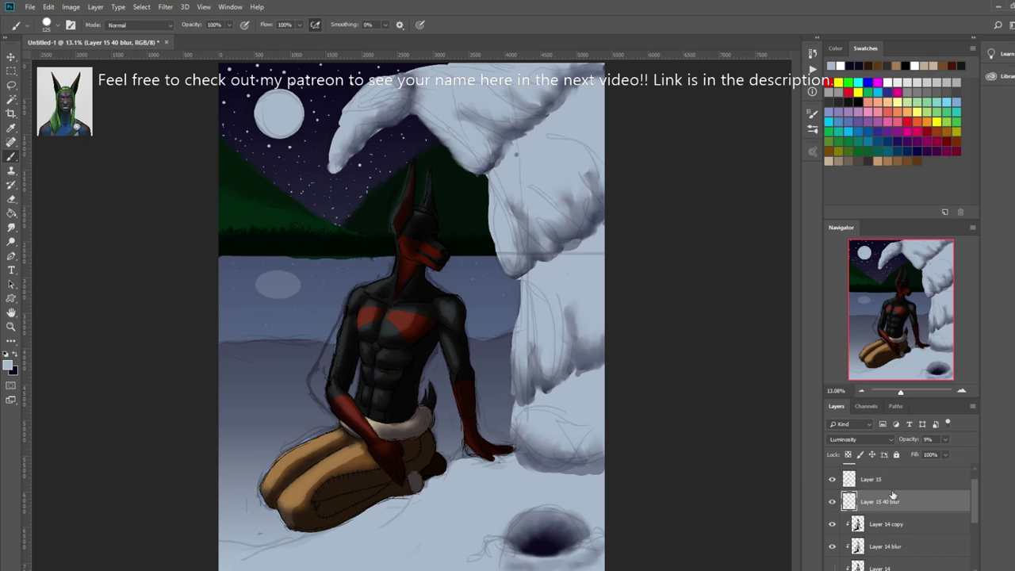
{"action": "scroll", "coordinate": [862, 439], "scroll_direction": "up", "scroll_amount": 14}
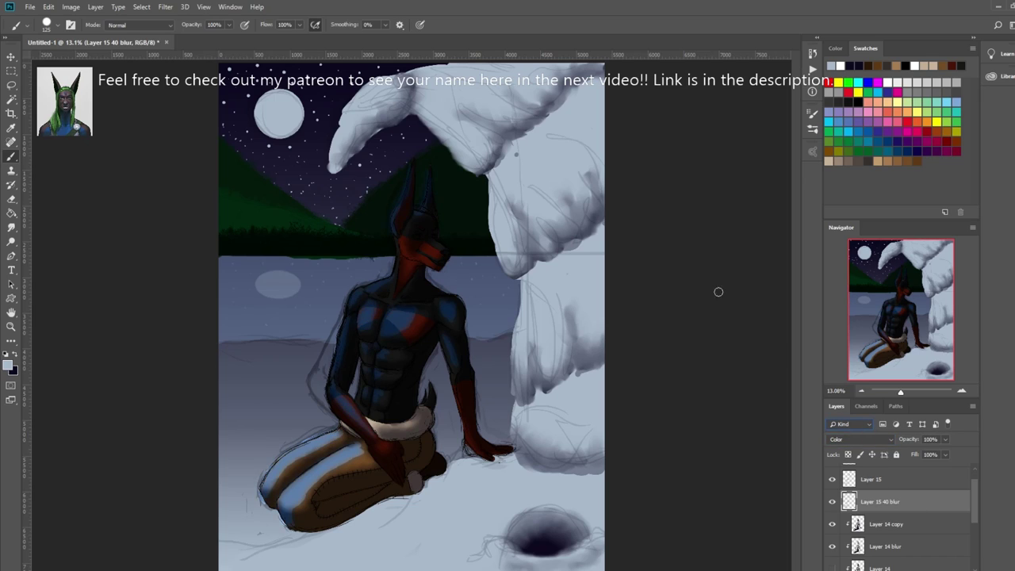
{"action": "scroll", "coordinate": [973, 498], "scroll_direction": "up", "scroll_amount": 1}
- Hide Layer 15 and make another copy of it set to Color blending
{"action": "left_click", "coordinate": [831, 497]}
{"action": "left_click", "coordinate": [870, 497]}
{"action": "key", "text": "ctrl+j"}
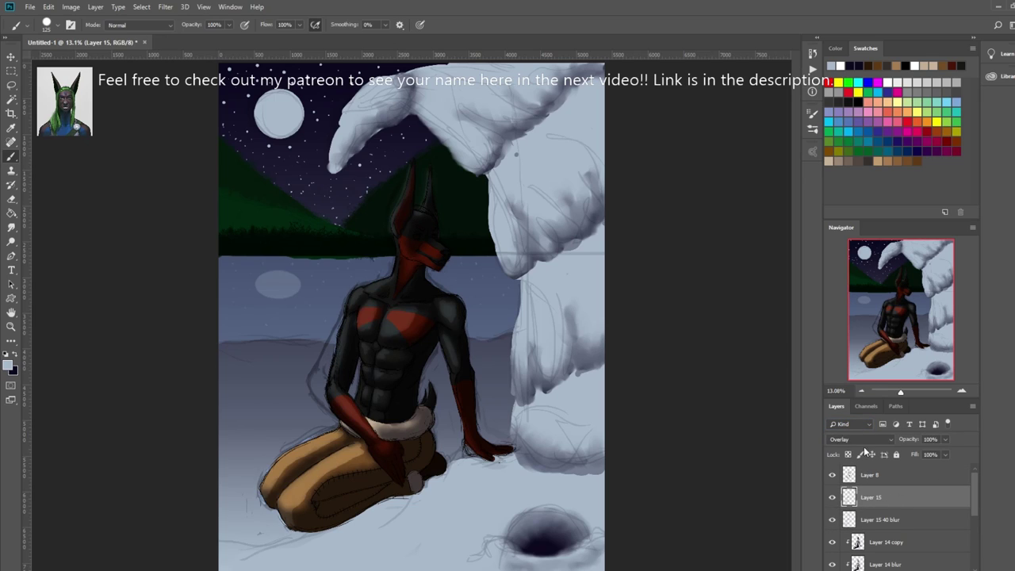
{"action": "left_click", "coordinate": [832, 497]}
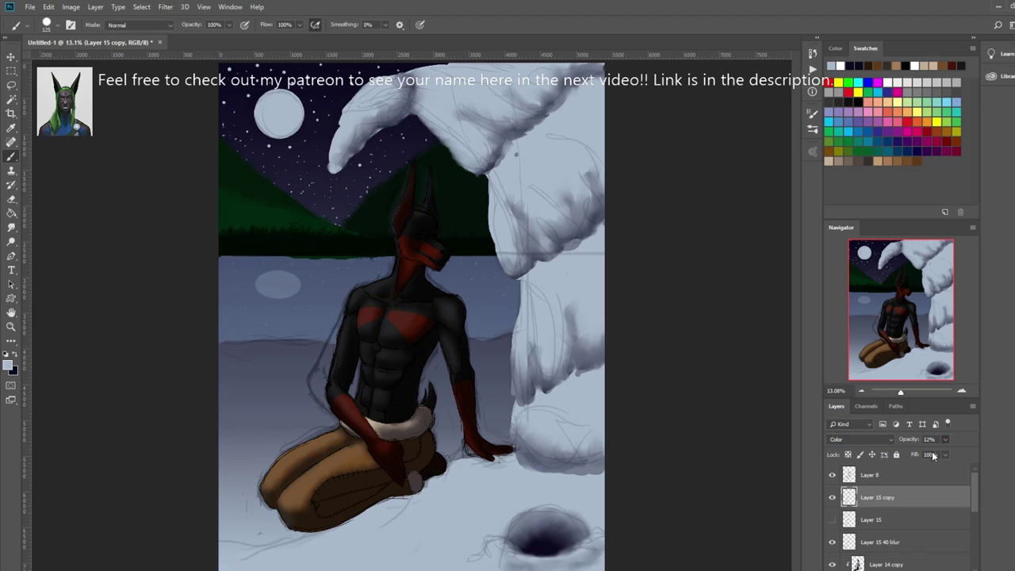
{"action": "key", "text": "r"}
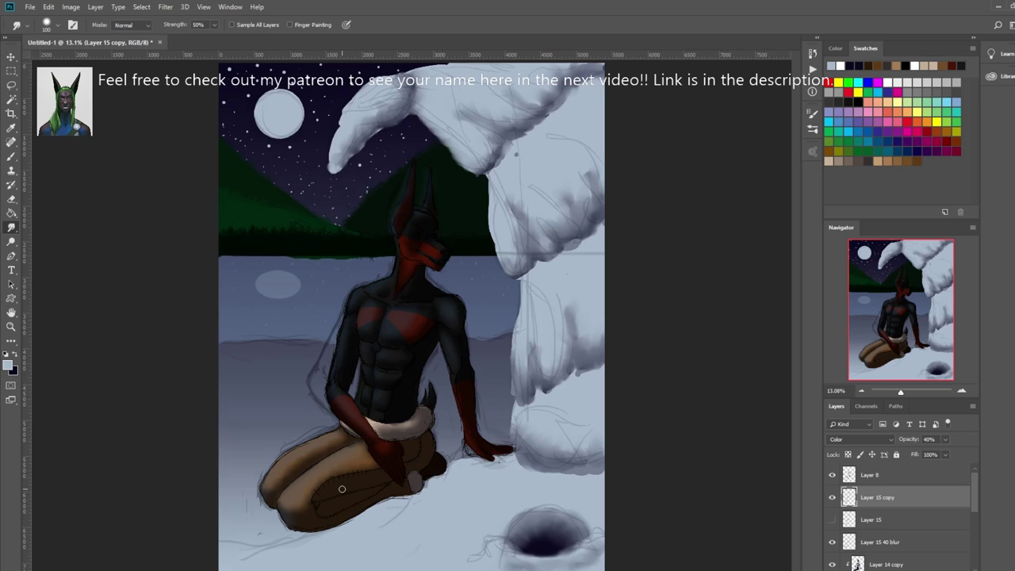
{"action": "left_click", "coordinate": [899, 516]}
{"action": "key", "text": "h"}
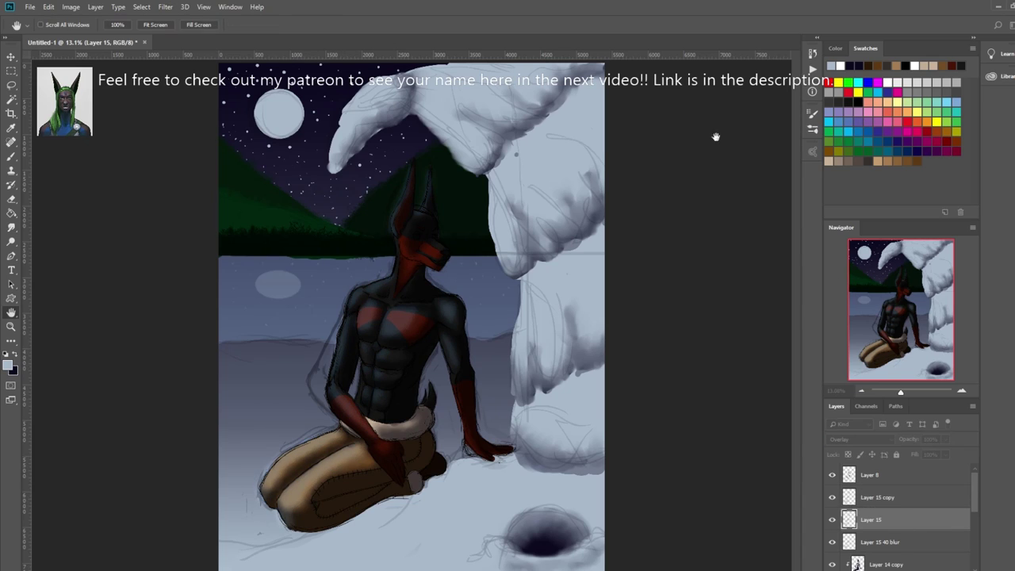
{"action": "key", "text": "r"}
- Clip Layer 15 copy, Layer 15 and Layer 15 40 blur to the body
{"action": "left_click", "coordinate": [891, 552], "text": "alt"}
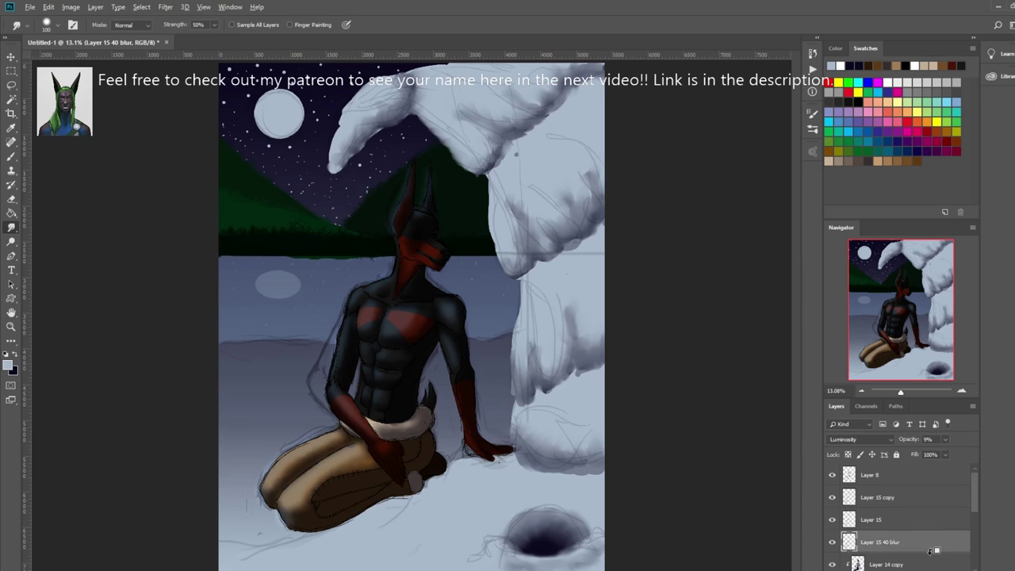
{"action": "left_click", "coordinate": [891, 530], "text": "alt"}
{"action": "left_click", "coordinate": [891, 508], "text": "alt"}
{"action": "left_click", "coordinate": [872, 474]}
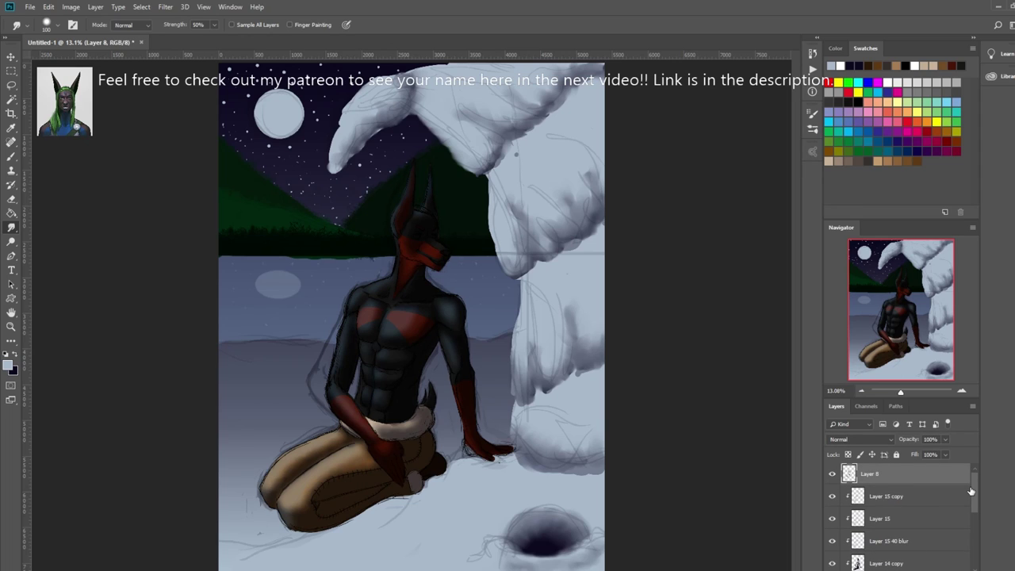
- Add a Gradient Fill, delete Layer 16, and apply a Black & White adjustment for greyscale
{"action": "left_click", "coordinate": [950, 425]}
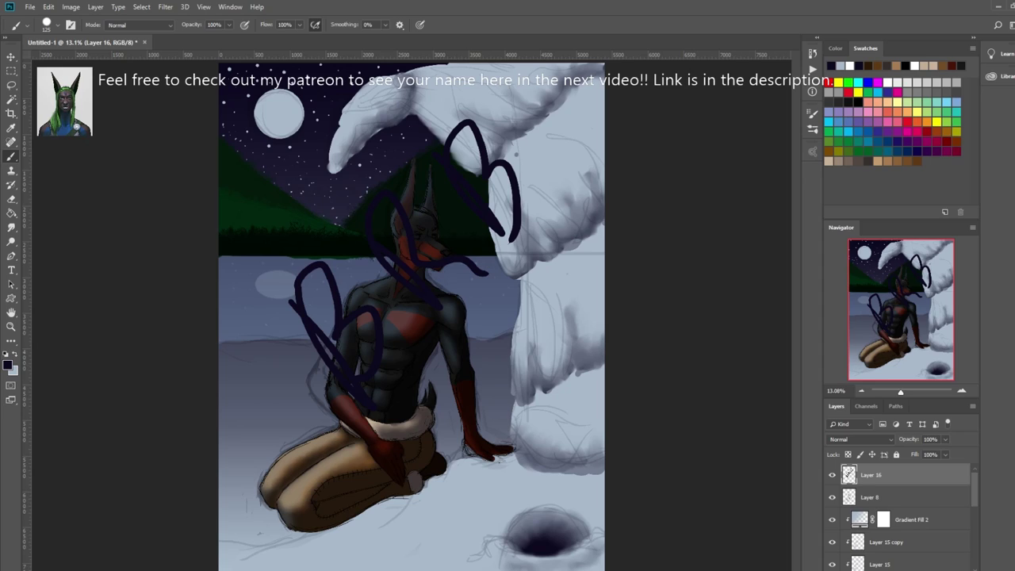
{"action": "key", "text": "Delete"}
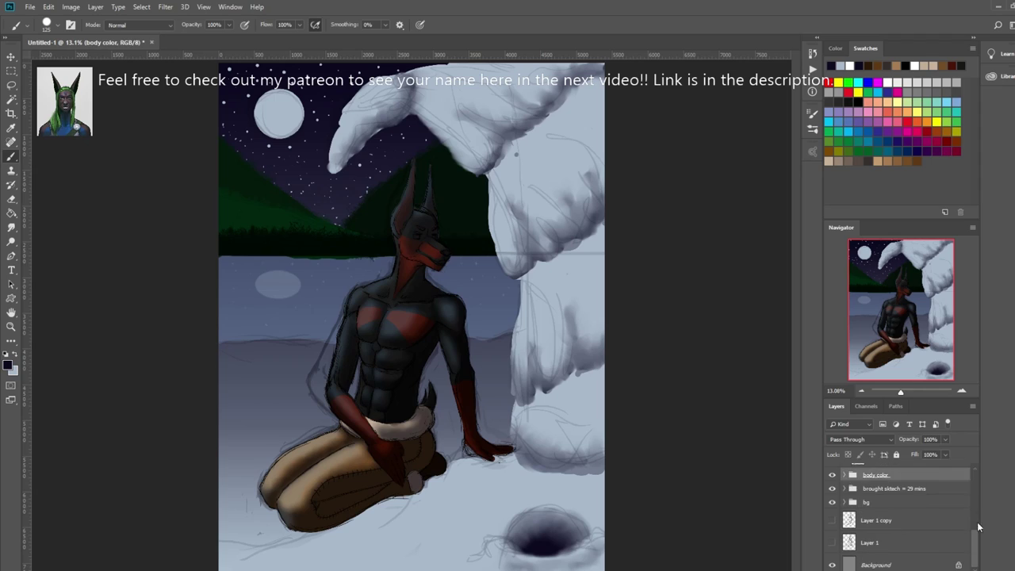
{"action": "left_click", "coordinate": [947, 424]}
{"action": "key", "text": "ctrl+alt+shift+b"}
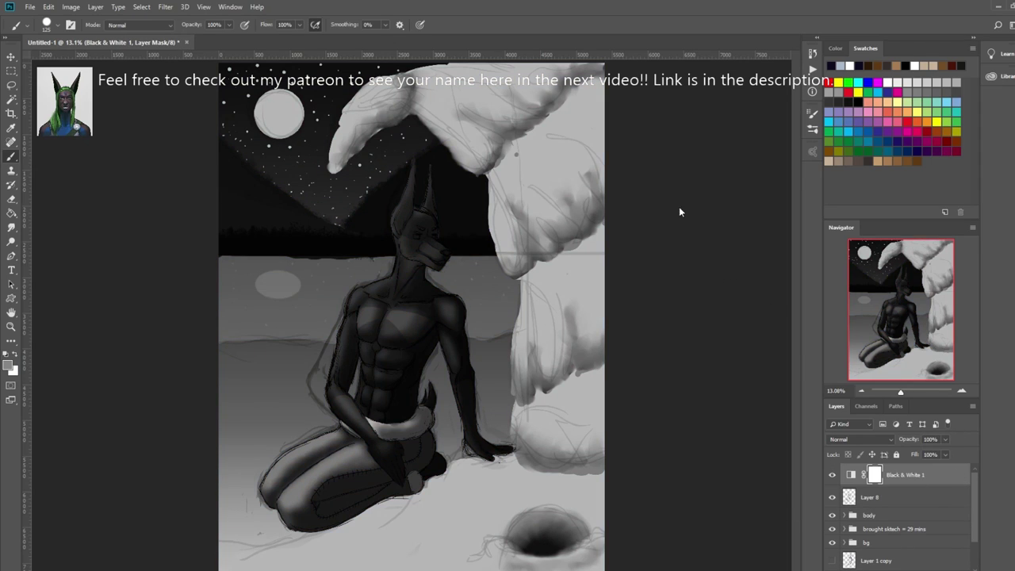
- Merge a copy of the bg group into one layer and add a Levels adjustment
{"action": "left_click", "coordinate": [906, 543]}
{"action": "key", "text": "ctrl+j"}
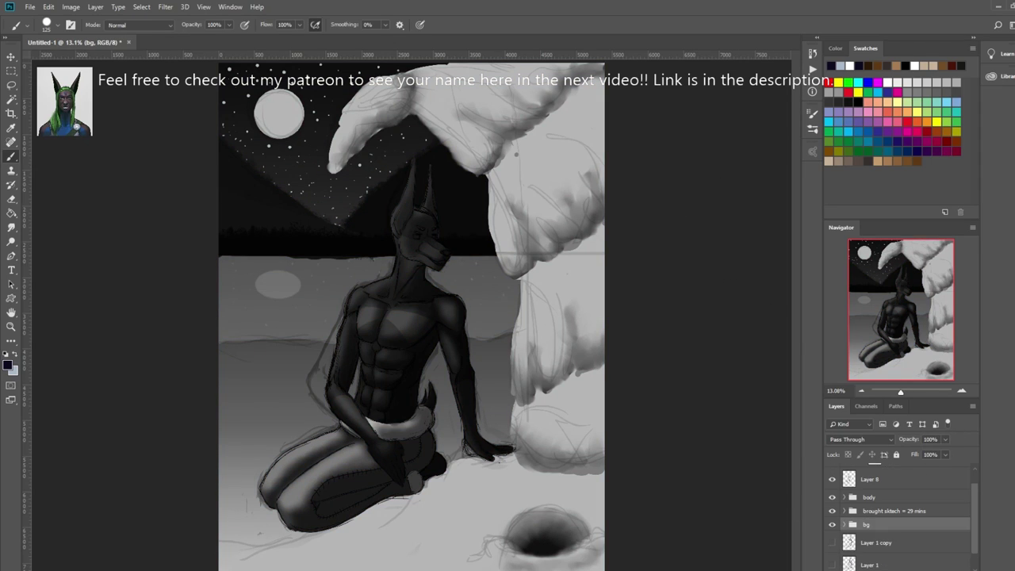
{"action": "key", "text": "ctrl+e"}
{"action": "key", "text": "ctrl+l"}
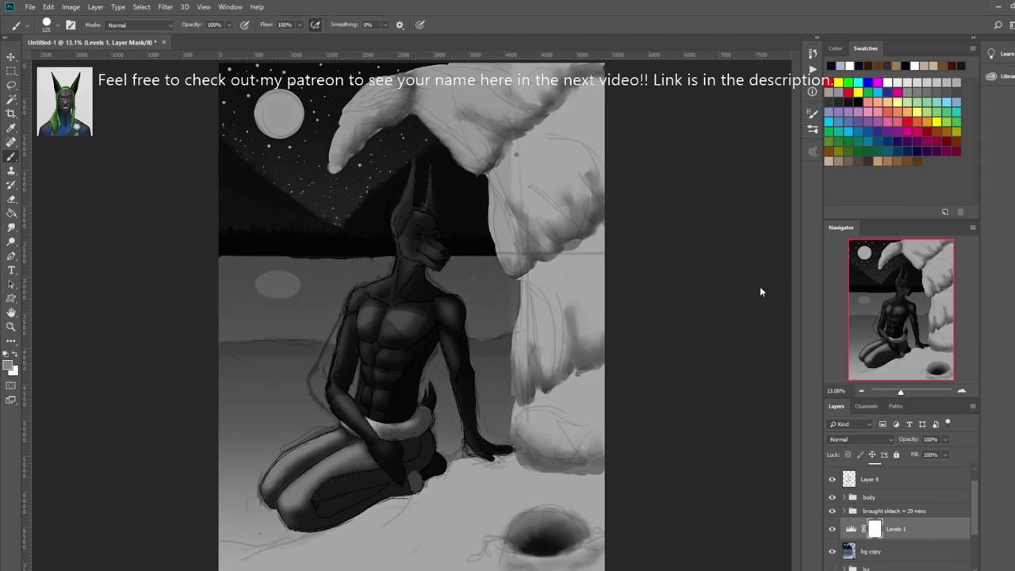
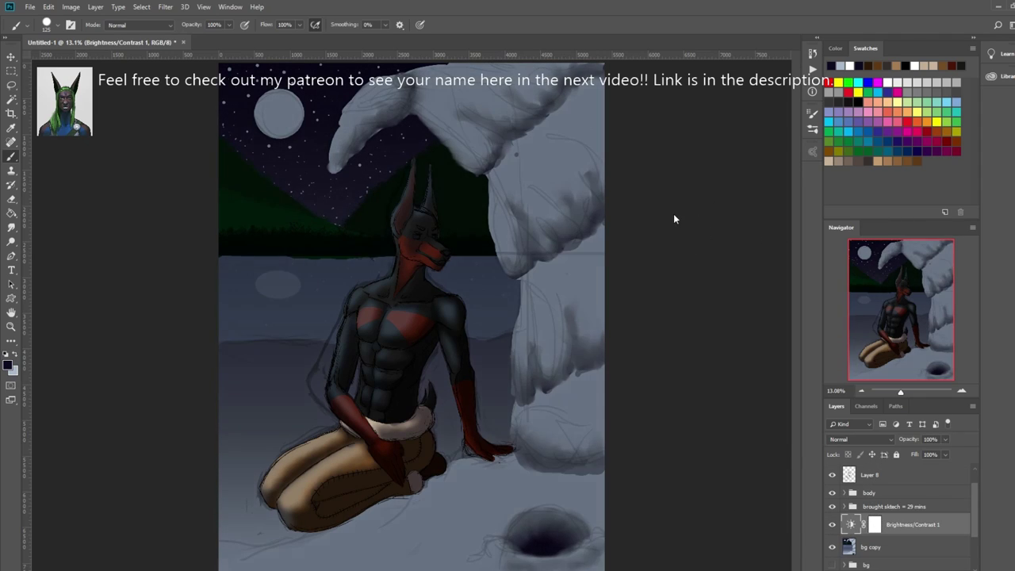
- Hide the old sketch layers and add a new Layer 16 above the background copy
{"action": "left_click", "coordinate": [843, 506]}
{"action": "left_click", "coordinate": [833, 547]}
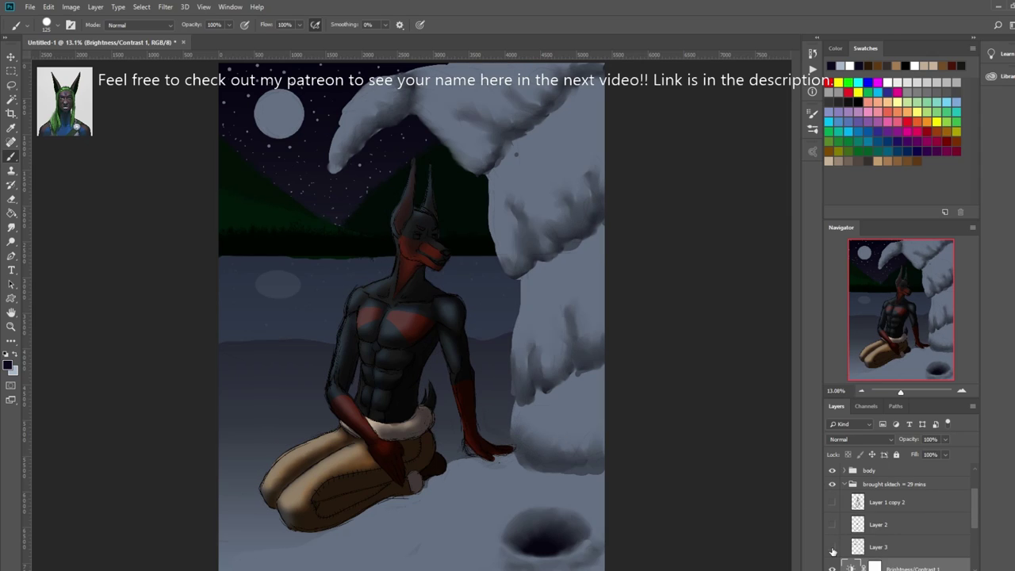
{"action": "scroll", "coordinate": [832, 550], "scroll_direction": "down", "scroll_amount": 3}
{"action": "left_click", "coordinate": [870, 502]}
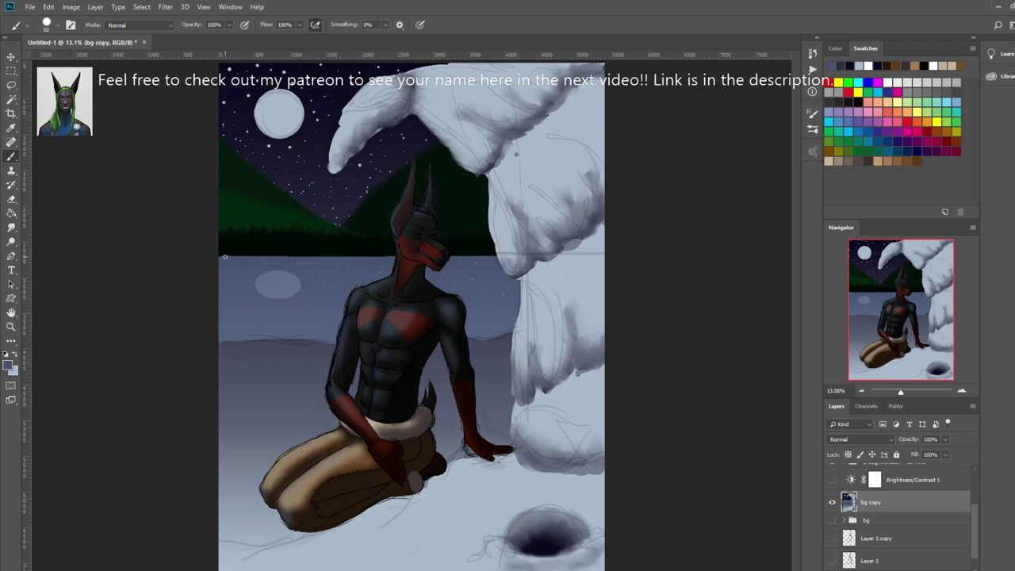
{"action": "scroll", "coordinate": [872, 508], "scroll_direction": "up", "scroll_amount": 3}
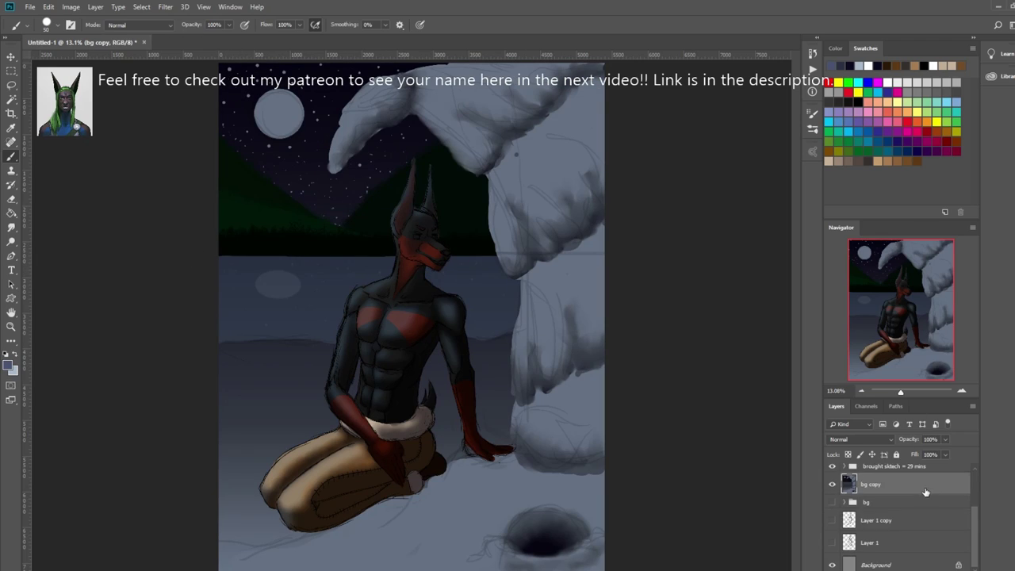
{"action": "left_click", "coordinate": [830, 475]}
{"action": "key", "text": "ctrl+shift+alt+n"}
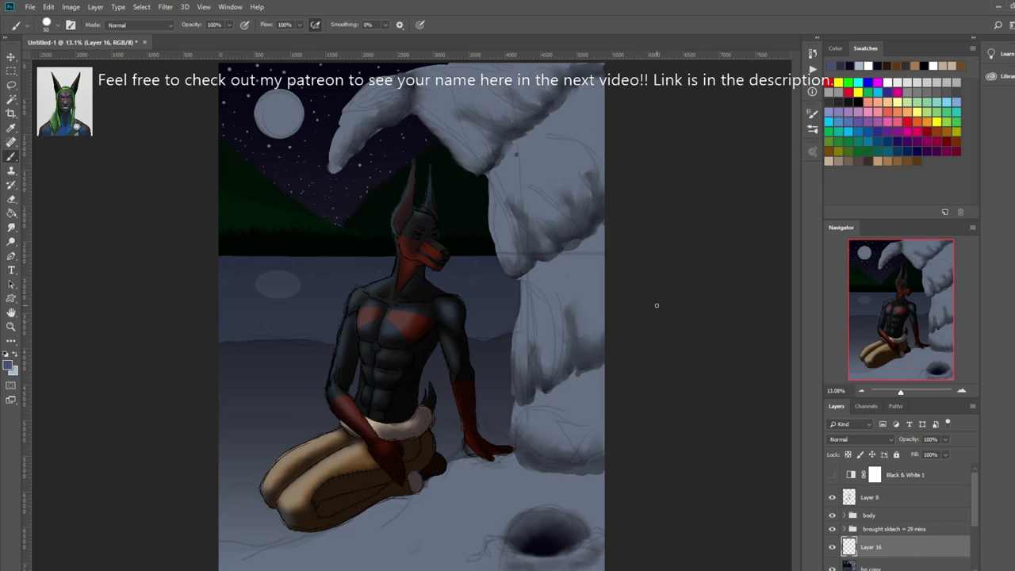
- Brighten the moon and its lake reflection, smudging in crater-like texture
{"action": "left_click_drag", "start_coordinate": [268, 105], "coordinate": [290, 123]}
{"action": "mouse_move", "coordinate": [271, 279]}
{"action": "left_mouse_down"}
{"action": "mouse_move", "coordinate": [295, 294]}
{"action": "mouse_move", "coordinate": [269, 295]}
{"action": "left_mouse_up"}
{"action": "key", "text": "e"}
{"action": "key", "text": "r"}
{"action": "key", "text": "e"}
{"action": "key", "text": "r"}
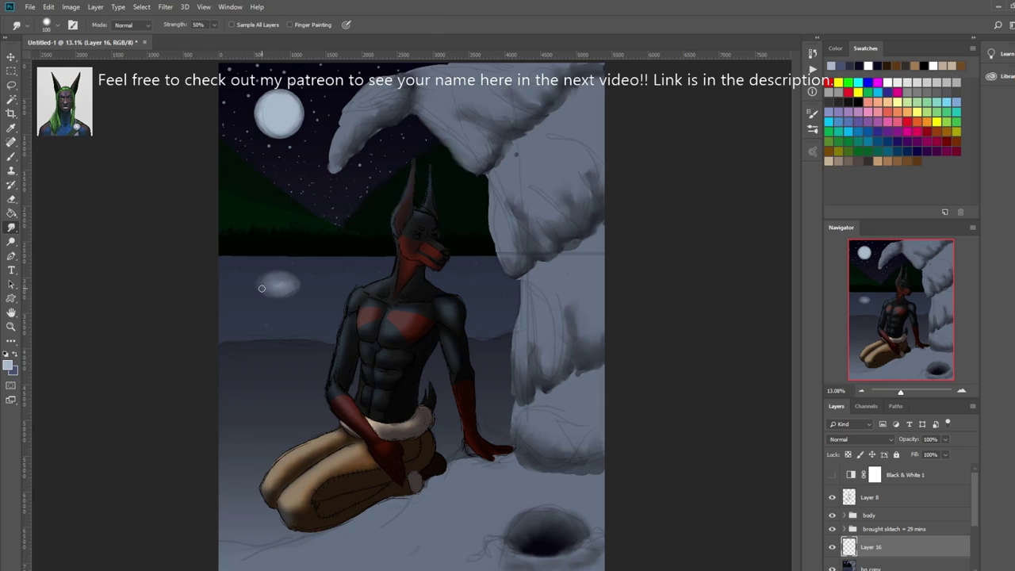
{"action": "mouse_move", "coordinate": [262, 107]}
{"action": "left_mouse_down"}
{"action": "mouse_move", "coordinate": [282, 131]}
{"action": "mouse_move", "coordinate": [271, 99]}
{"action": "mouse_move", "coordinate": [282, 118]}
{"action": "left_mouse_up"}
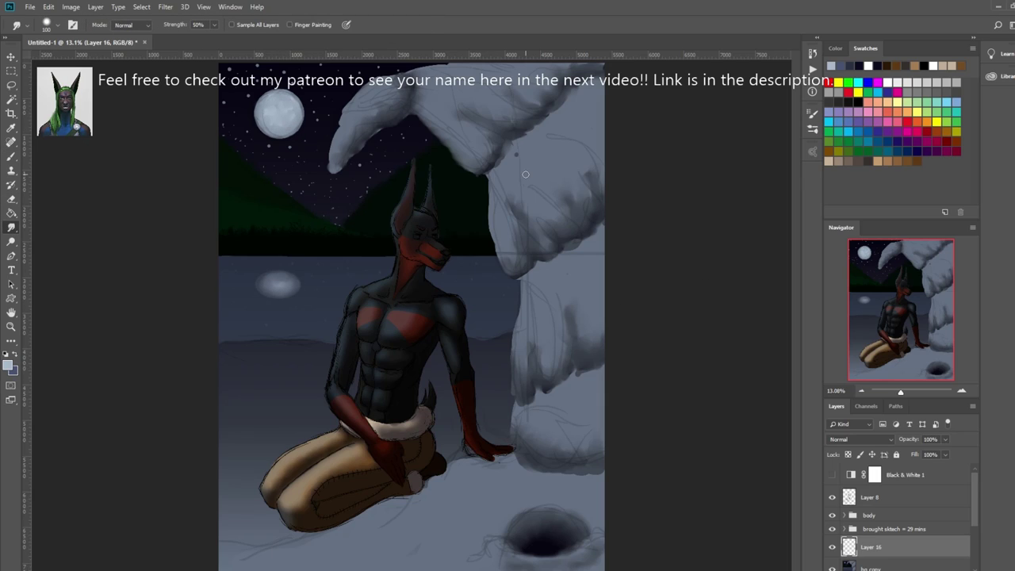
- Brush bright white highlights along the snow overhang, snow wall rim and horizon
{"action": "key", "text": "b"}
{"action": "left_click_drag", "start_coordinate": [329, 168], "coordinate": [456, 68]}
{"action": "mouse_move", "coordinate": [348, 127]}
{"action": "left_mouse_down"}
{"action": "mouse_move", "coordinate": [394, 79]}
{"action": "mouse_move", "coordinate": [329, 168]}
{"action": "mouse_move", "coordinate": [388, 127]}
{"action": "mouse_move", "coordinate": [518, 277]}
{"action": "mouse_move", "coordinate": [519, 463]}
{"action": "mouse_move", "coordinate": [474, 462]}
{"action": "left_mouse_up"}
{"action": "mouse_move", "coordinate": [499, 543]}
{"action": "left_mouse_down"}
{"action": "mouse_move", "coordinate": [554, 562]}
{"action": "mouse_move", "coordinate": [515, 515]}
{"action": "mouse_move", "coordinate": [596, 528]}
{"action": "left_mouse_up"}
{"action": "left_click_drag", "start_coordinate": [231, 341], "coordinate": [303, 342]}
{"action": "mouse_move", "coordinate": [220, 352]}
{"action": "left_mouse_down"}
{"action": "mouse_move", "coordinate": [254, 361]}
{"action": "mouse_move", "coordinate": [333, 343]}
{"action": "left_mouse_up"}
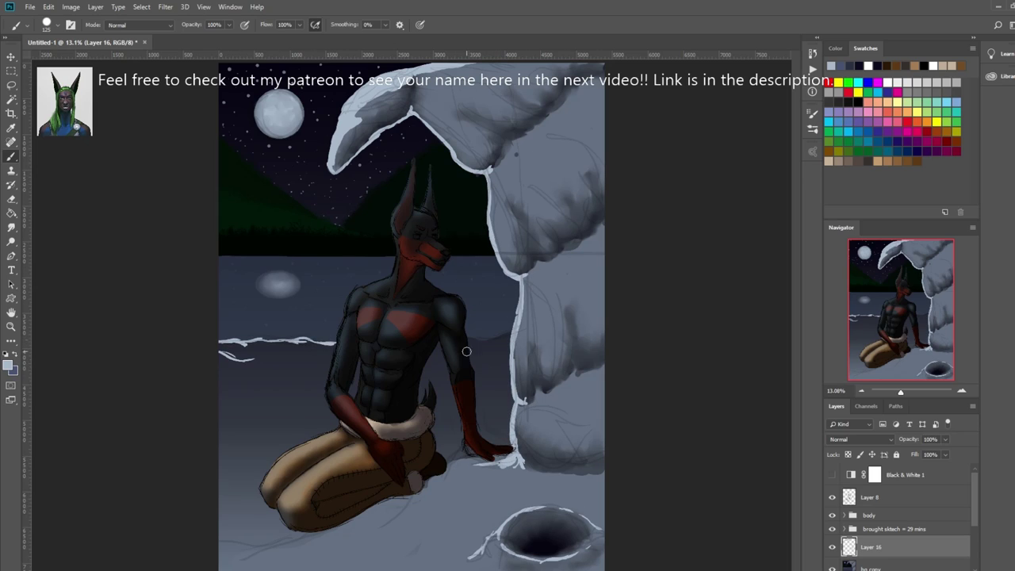
{"action": "left_click_drag", "start_coordinate": [468, 341], "coordinate": [504, 336]}
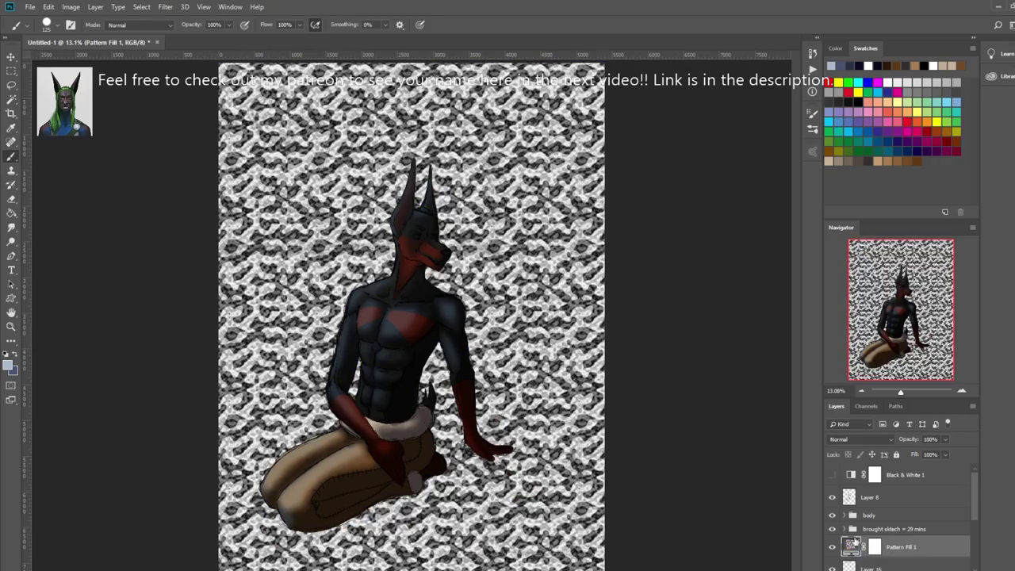
- Merge the Pattern Fill and transform it into a widening ground perspective
{"action": "key", "text": "ctrl+e"}
{"action": "key", "text": "ctrl+t"}
{"action": "left_click_drag", "start_coordinate": [412, 63], "coordinate": [411, 313]}
{"action": "key", "text": "ctrl+minus"}
{"action": "key", "text": "ctrl+minus"}
{"action": "key", "text": "ctrl+minus"}
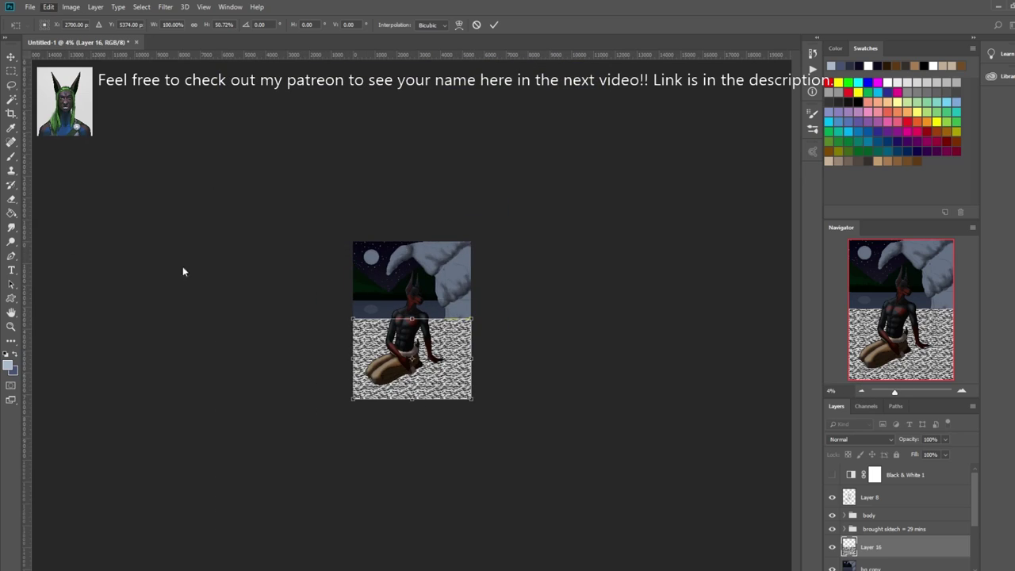
{"action": "left_click_drag", "start_coordinate": [352, 399], "coordinate": [199, 401]}
{"action": "key", "text": "Return"}
{"action": "key", "text": "b"}
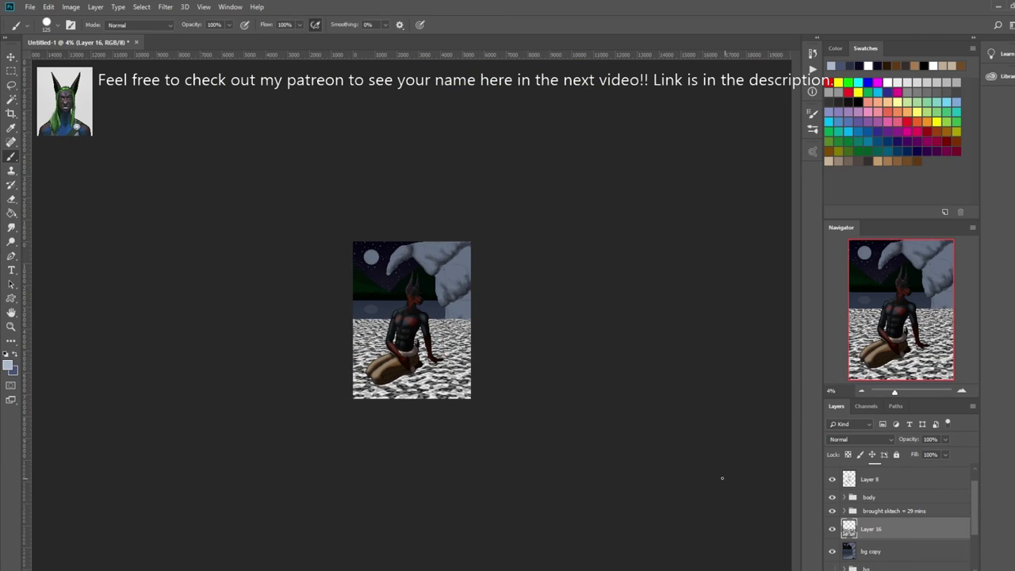
- Copy the texture to Layer 17, spread it in perspective and lower its opacity
{"action": "key", "text": "ctrl+j"}
{"action": "key", "text": "ctrl+t"}
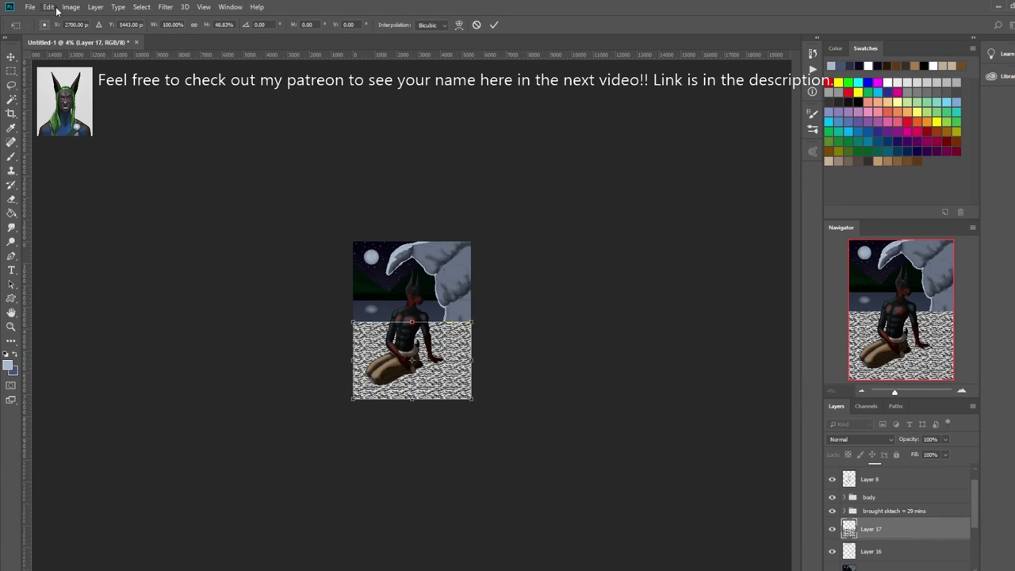
{"action": "left_click_drag", "start_coordinate": [471, 398], "coordinate": [611, 399]}
{"action": "key", "text": "Return"}
{"action": "scroll", "coordinate": [849, 436], "scroll_direction": "down", "scroll_amount": 5}
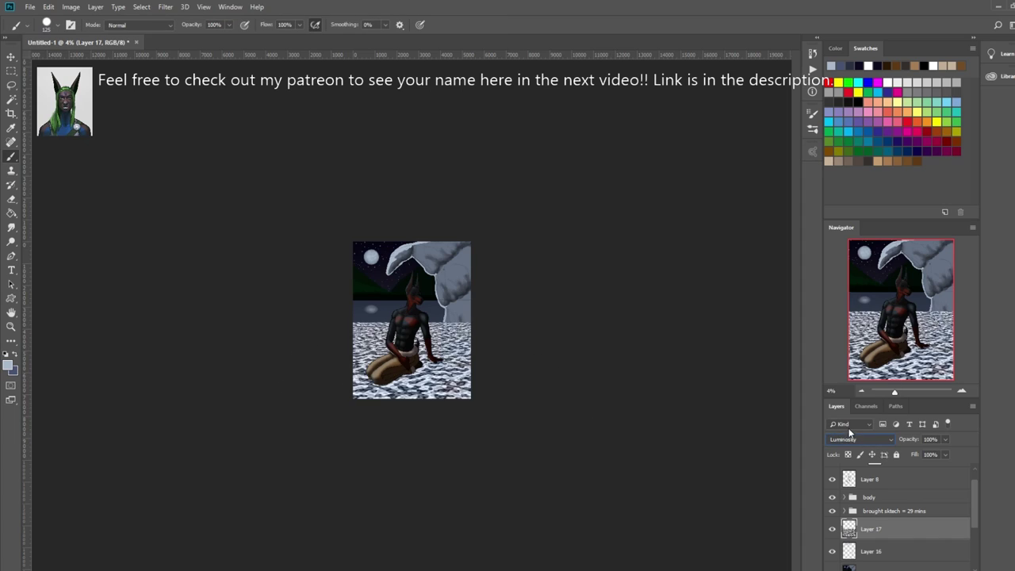
{"action": "key", "text": "ctrl+0"}
{"action": "left_click_drag", "start_coordinate": [908, 438], "coordinate": [896, 438]}
- Lasso the foreground snow, fill it black to mask the texture, and set opacity to 10%
{"action": "key", "text": "l"}
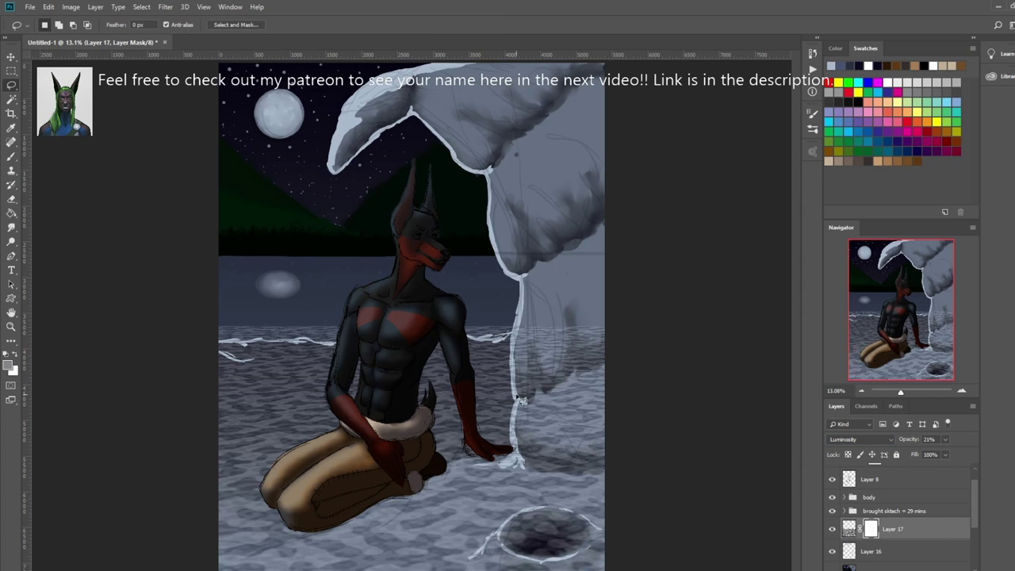
{"action": "left_click_drag", "start_coordinate": [521, 399], "coordinate": [443, 468]}
{"action": "left_click_drag", "start_coordinate": [443, 468], "coordinate": [176, 506]}
{"action": "key", "text": "shift"}
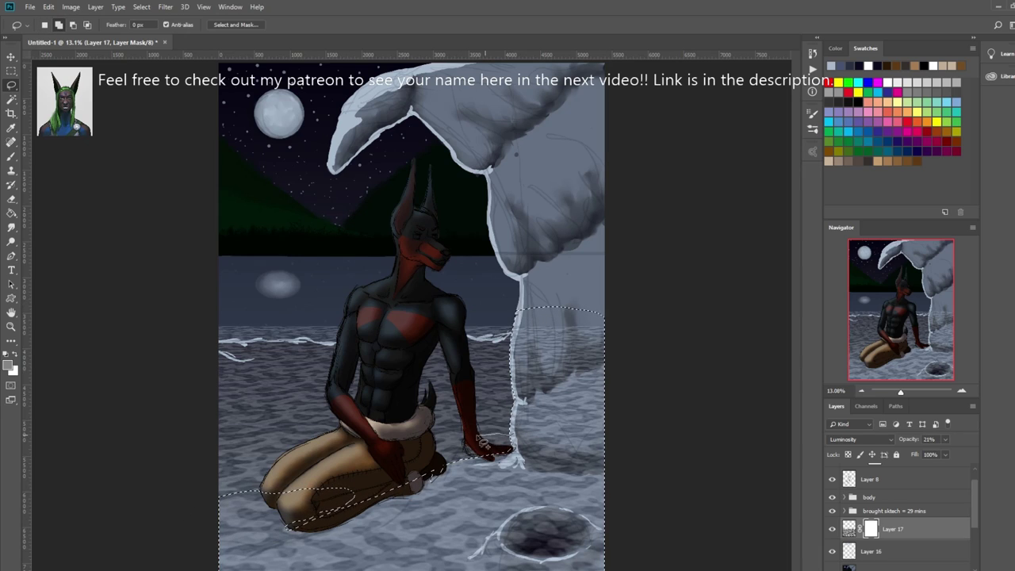
{"action": "left_click_drag", "start_coordinate": [483, 440], "coordinate": [284, 489]}
{"action": "key", "text": "g"}
{"action": "key", "text": "d"}
{"action": "left_click", "coordinate": [571, 491]}
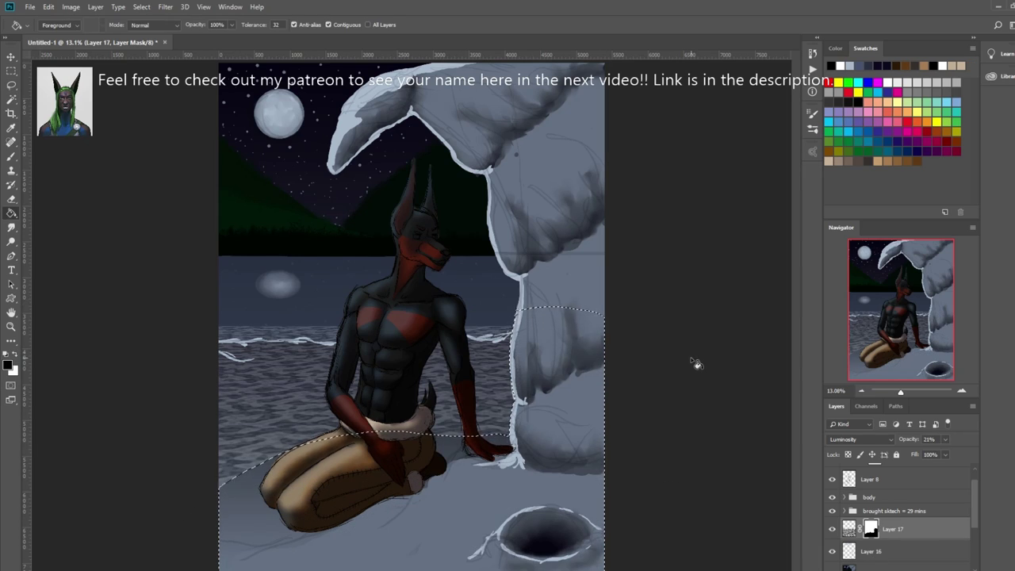
{"action": "key", "text": "ctrl+d"}
{"action": "key", "text": "b"}
{"action": "left_click_drag", "start_coordinate": [944, 438], "coordinate": [928, 453]}
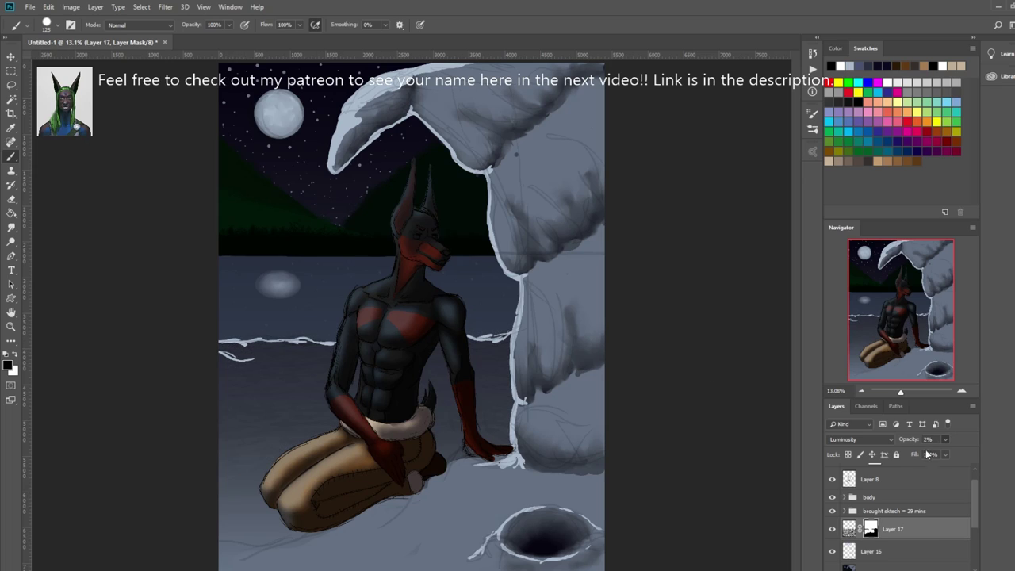
- Paint snow dashes on the frozen lake, then erase them again
{"action": "left_click", "coordinate": [866, 551]}
{"action": "left_click", "coordinate": [242, 392]}
{"action": "left_click_drag", "start_coordinate": [230, 427], "coordinate": [253, 424]}
{"action": "left_click_drag", "start_coordinate": [275, 406], "coordinate": [298, 403]}
{"action": "left_click_drag", "start_coordinate": [280, 421], "coordinate": [292, 419]}
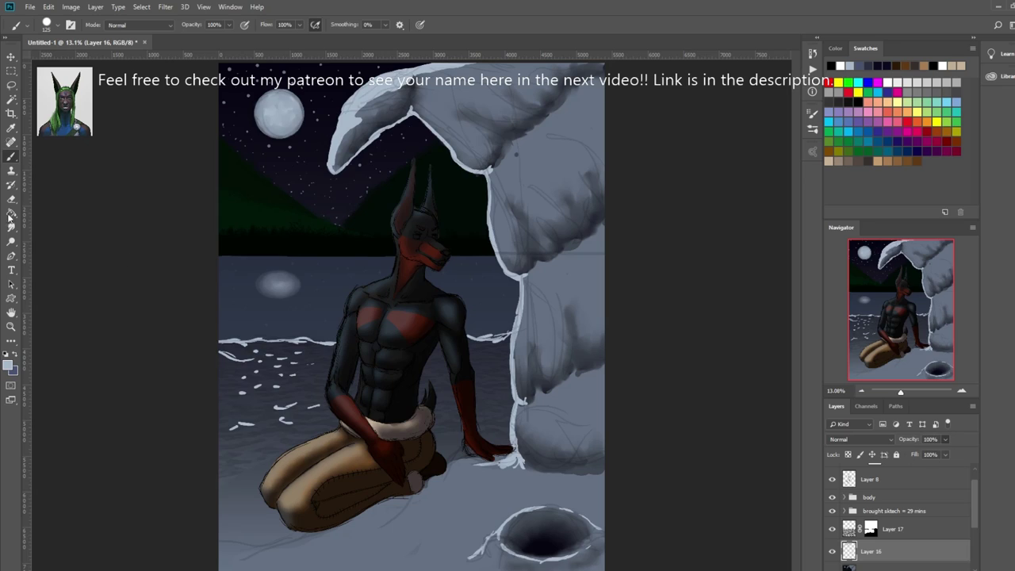
{"action": "key", "text": "e"}
{"action": "left_click_drag", "start_coordinate": [248, 356], "coordinate": [227, 423]}
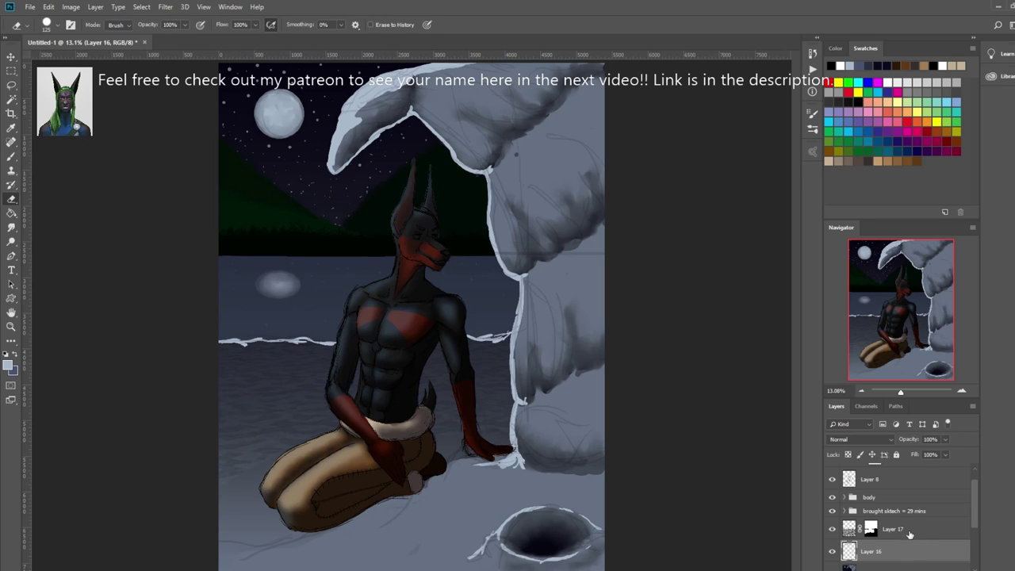
- On a new layer, paint foreground snow around the legs, along the bottom and beside the hand
{"action": "left_click", "coordinate": [892, 528]}
{"action": "key", "text": "ctrl+shift+alt+n"}
{"action": "key", "text": "b"}
{"action": "mouse_move", "coordinate": [252, 476]}
{"action": "left_mouse_down"}
{"action": "mouse_move", "coordinate": [444, 516]}
{"action": "mouse_move", "coordinate": [317, 547]}
{"action": "left_mouse_up"}
{"action": "key", "text": "e"}
{"action": "key", "text": "b"}
{"action": "key", "text": "e"}
{"action": "mouse_move", "coordinate": [232, 543]}
{"action": "left_mouse_down"}
{"action": "mouse_move", "coordinate": [294, 555]}
{"action": "mouse_move", "coordinate": [412, 547]}
{"action": "left_mouse_up"}
{"action": "key", "text": "b"}
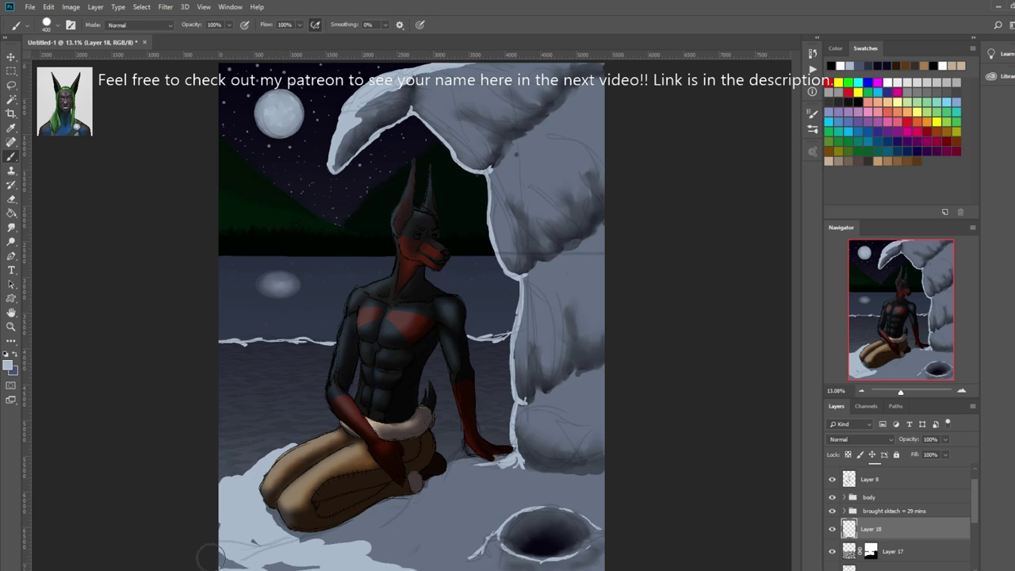
{"action": "left_click_drag", "start_coordinate": [436, 440], "coordinate": [515, 456]}
{"action": "left_click_drag", "start_coordinate": [452, 499], "coordinate": [492, 468]}
- Duplicate the snow layer, hide the original, and smudge the snow edges around the legs
{"action": "key", "text": "ctrl+j"}
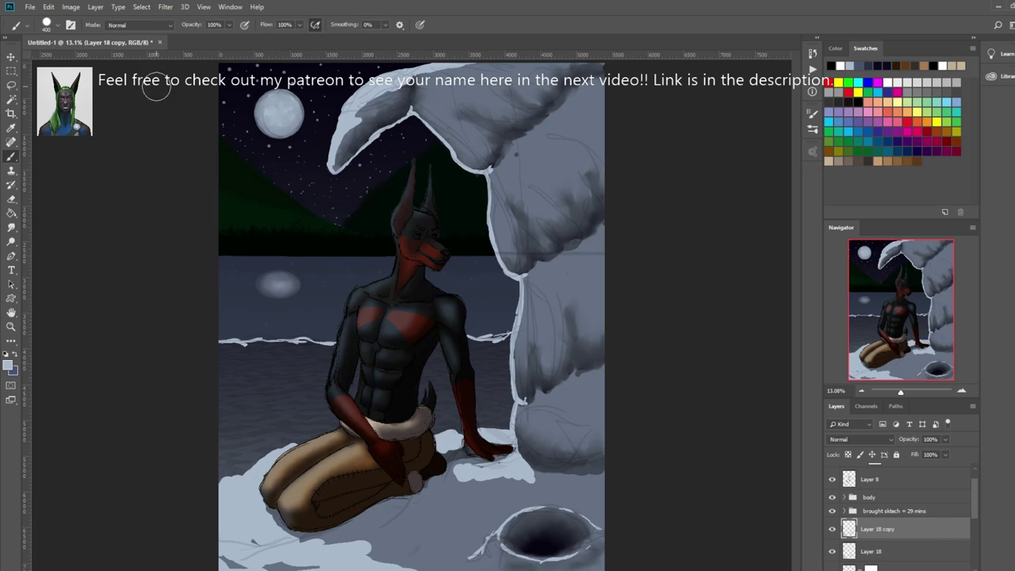
{"action": "key", "text": "h"}
{"action": "left_click", "coordinate": [831, 551]}
{"action": "key", "text": "r"}
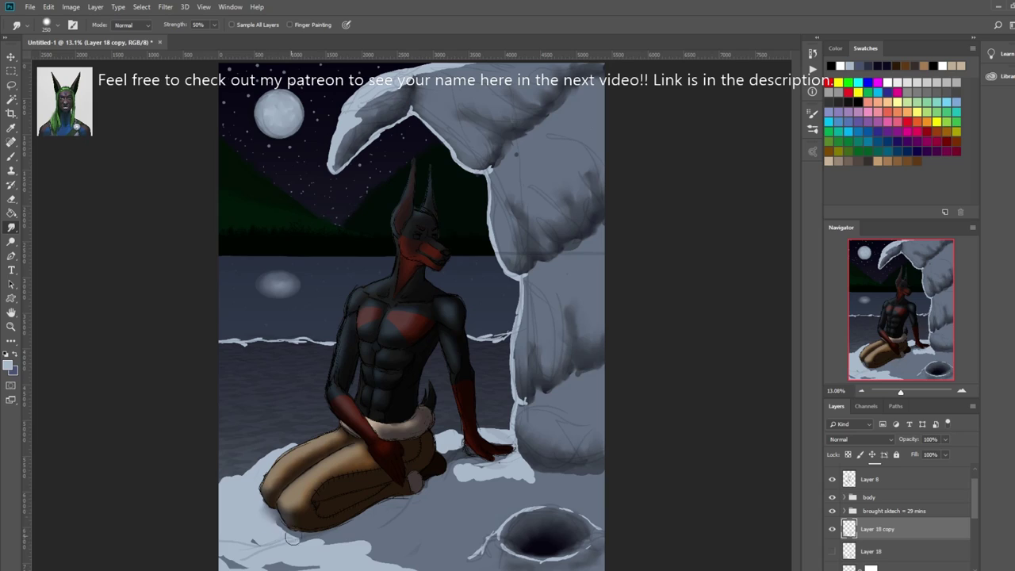
{"action": "mouse_move", "coordinate": [262, 507]}
{"action": "left_mouse_down"}
{"action": "mouse_move", "coordinate": [414, 561]}
{"action": "mouse_move", "coordinate": [333, 539]}
{"action": "left_mouse_up"}
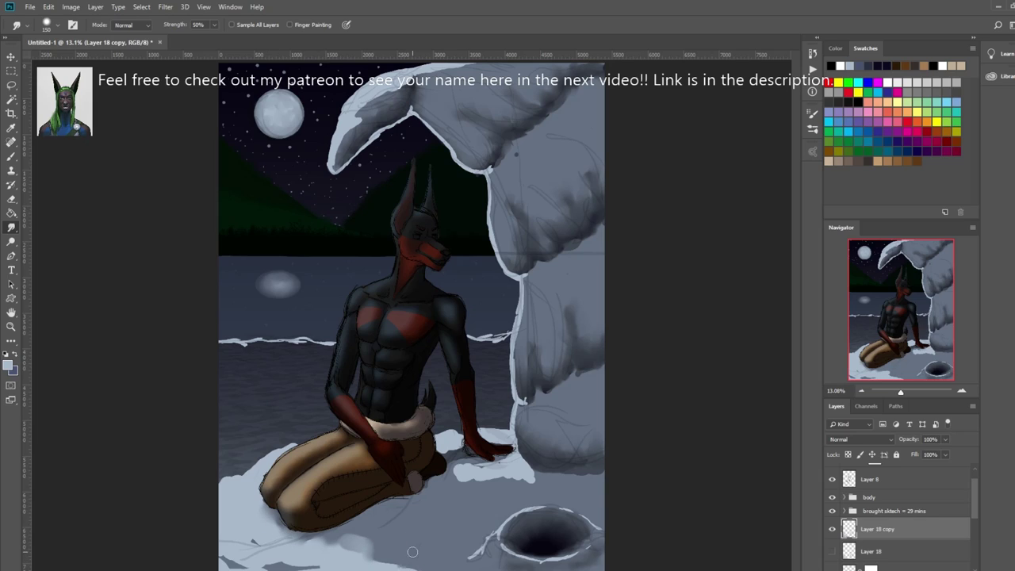
{"action": "left_click_drag", "start_coordinate": [428, 559], "coordinate": [235, 563]}
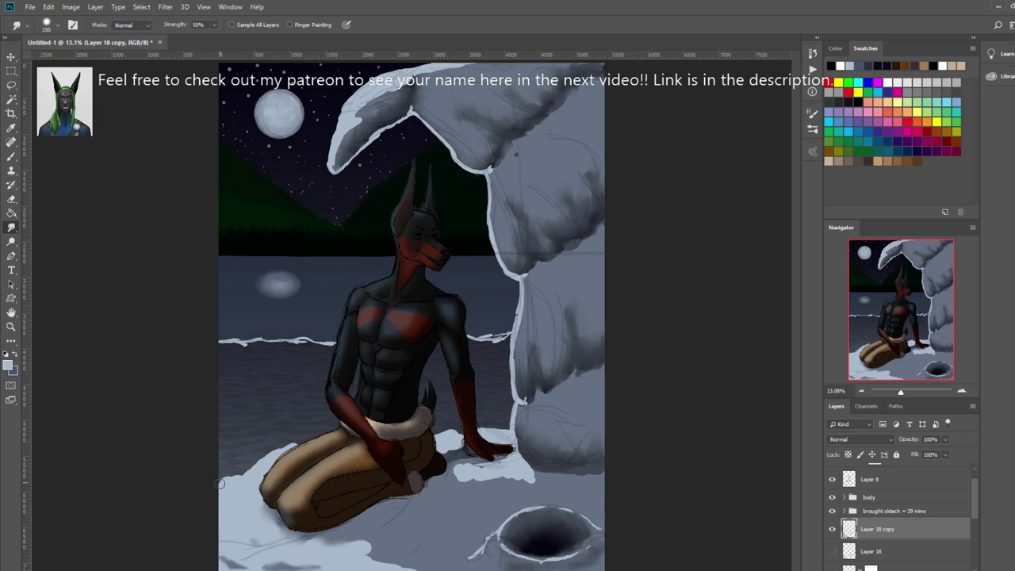
{"action": "mouse_move", "coordinate": [219, 483]}
{"action": "left_mouse_down"}
{"action": "mouse_move", "coordinate": [272, 452]}
{"action": "mouse_move", "coordinate": [219, 485]}
{"action": "mouse_move", "coordinate": [268, 468]}
{"action": "left_mouse_up"}
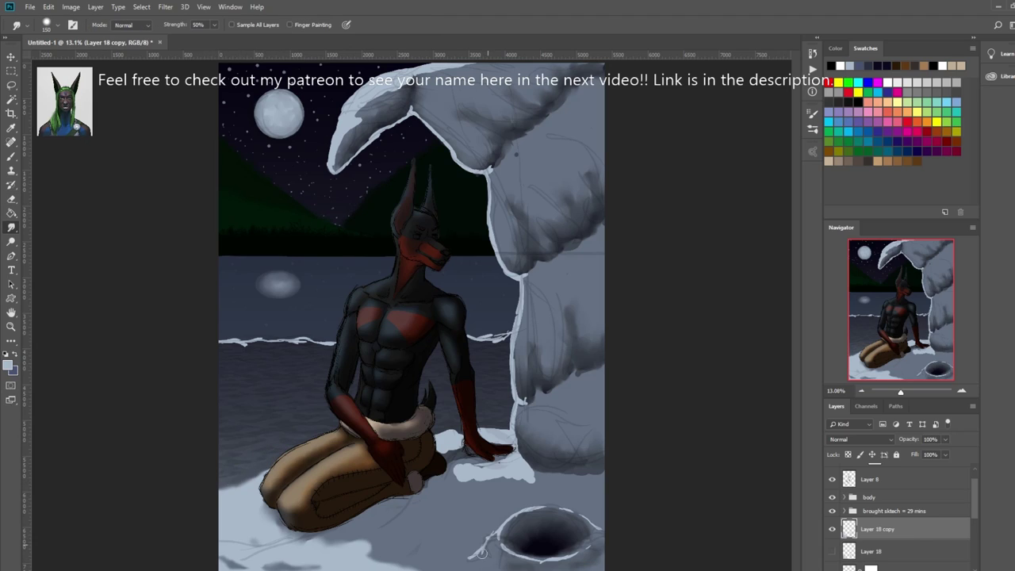
{"action": "mouse_move", "coordinate": [460, 475]}
{"action": "left_mouse_down"}
{"action": "mouse_move", "coordinate": [535, 472]}
{"action": "mouse_move", "coordinate": [440, 452]}
{"action": "mouse_move", "coordinate": [475, 492]}
{"action": "left_mouse_up"}
- On Layer 16 copy, smudge the cliff's bright outline, the snow by the hand and the hole's sketch lines
{"action": "key", "text": "e"}
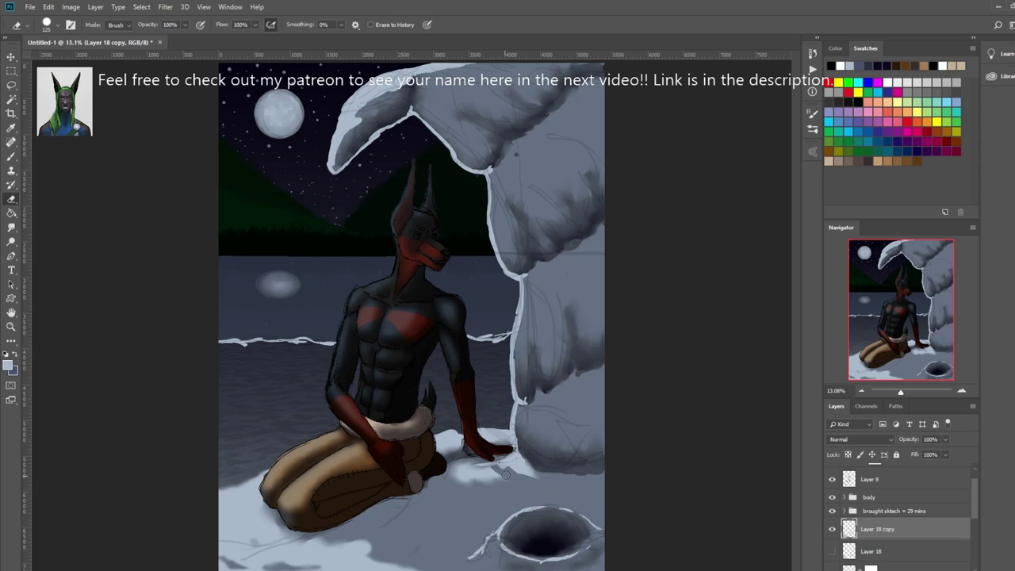
{"action": "key", "text": "r"}
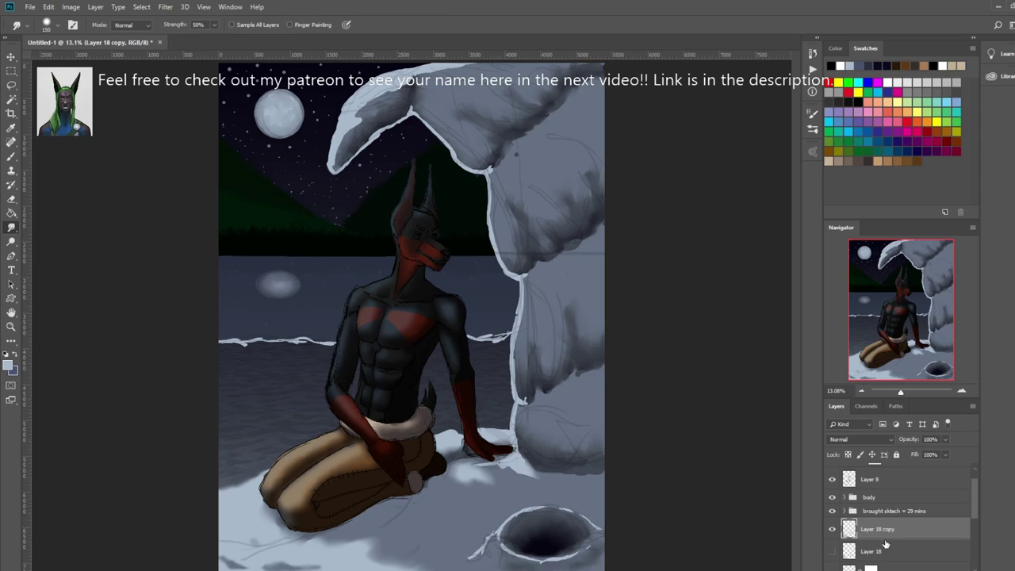
{"action": "key", "text": "alt+bracketleft"}
{"action": "key", "text": "alt+bracketleft"}
{"action": "mouse_move", "coordinate": [516, 448]}
{"action": "left_mouse_down"}
{"action": "mouse_move", "coordinate": [493, 208]}
{"action": "mouse_move", "coordinate": [462, 69]}
{"action": "mouse_move", "coordinate": [390, 120]}
{"action": "left_mouse_up"}
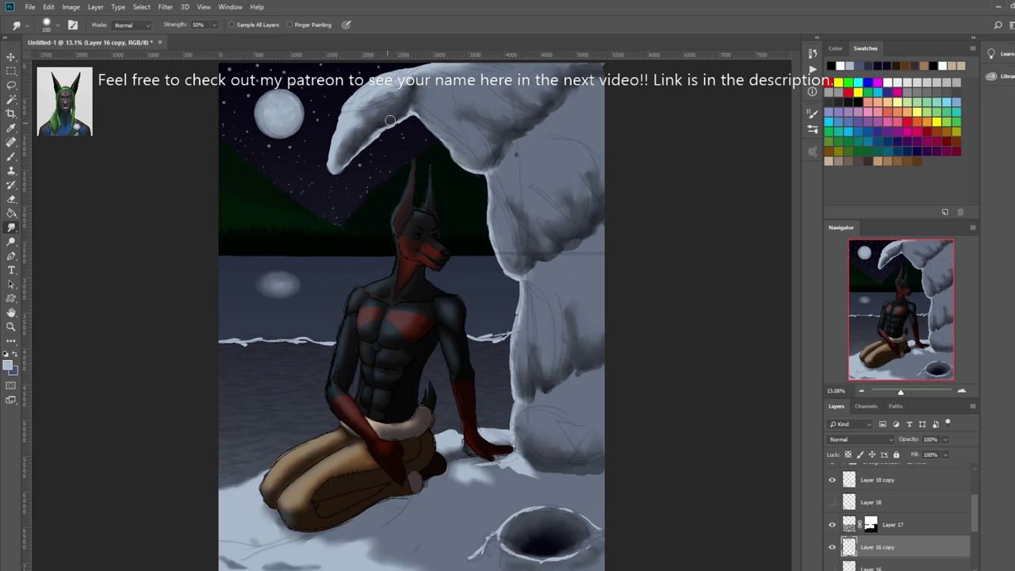
{"action": "left_click_drag", "start_coordinate": [489, 463], "coordinate": [523, 474]}
{"action": "left_click", "coordinate": [829, 483]}
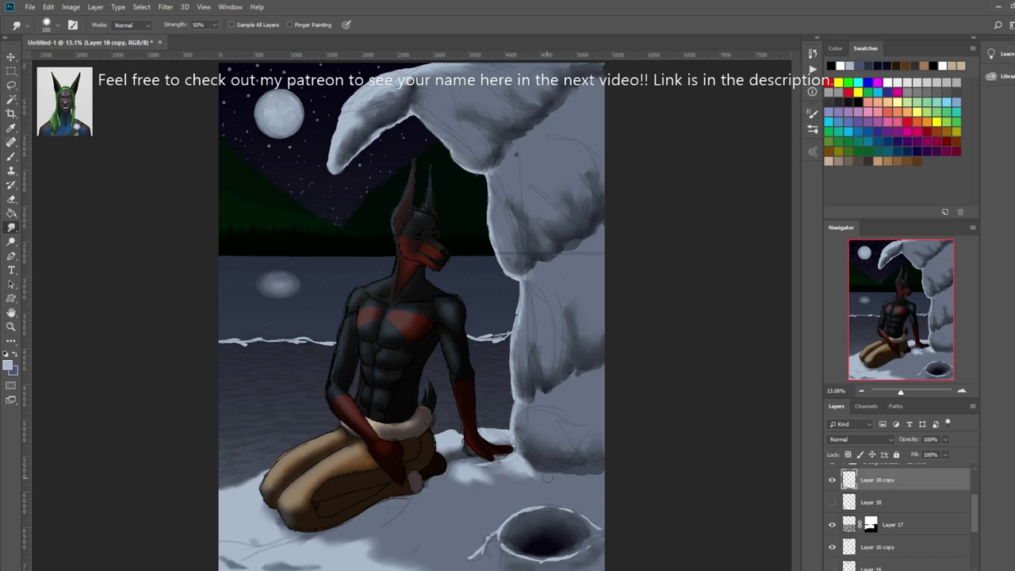
{"action": "left_click", "coordinate": [539, 531], "text": "ctrl"}
{"action": "left_click_drag", "start_coordinate": [507, 523], "coordinate": [586, 548]}
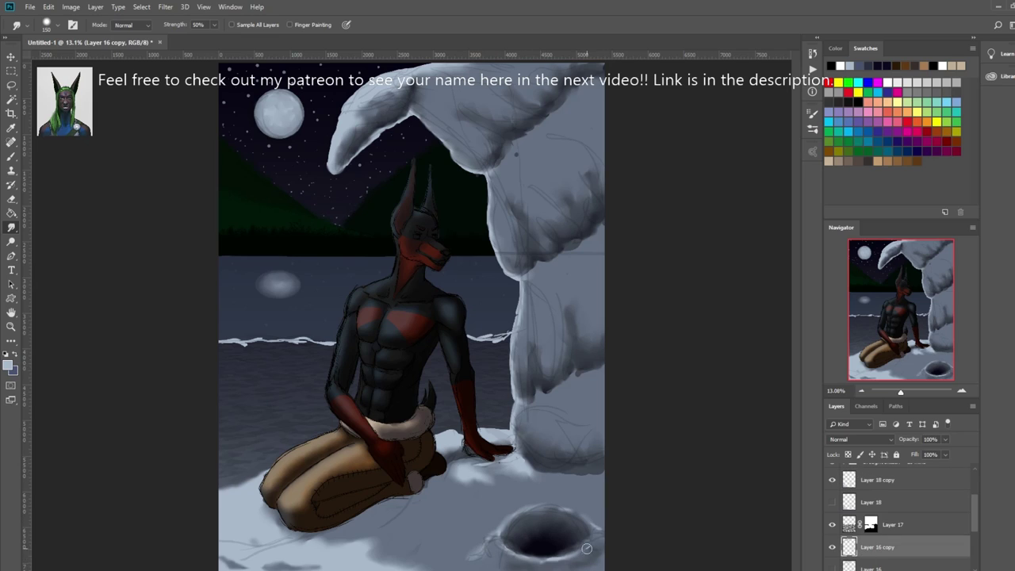
- Create a trial Layer 19 above the body group, test a smudge, then remove it
{"action": "key", "text": "b"}
{"action": "left_click", "coordinate": [396, 403], "text": "alt"}
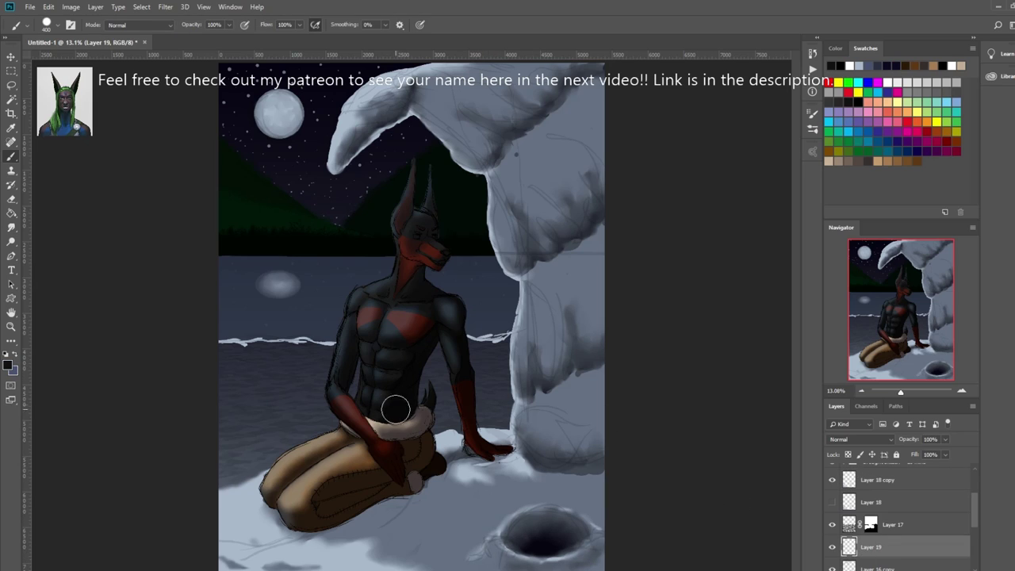
{"action": "key", "text": "ctrl+shift+alt+n"}
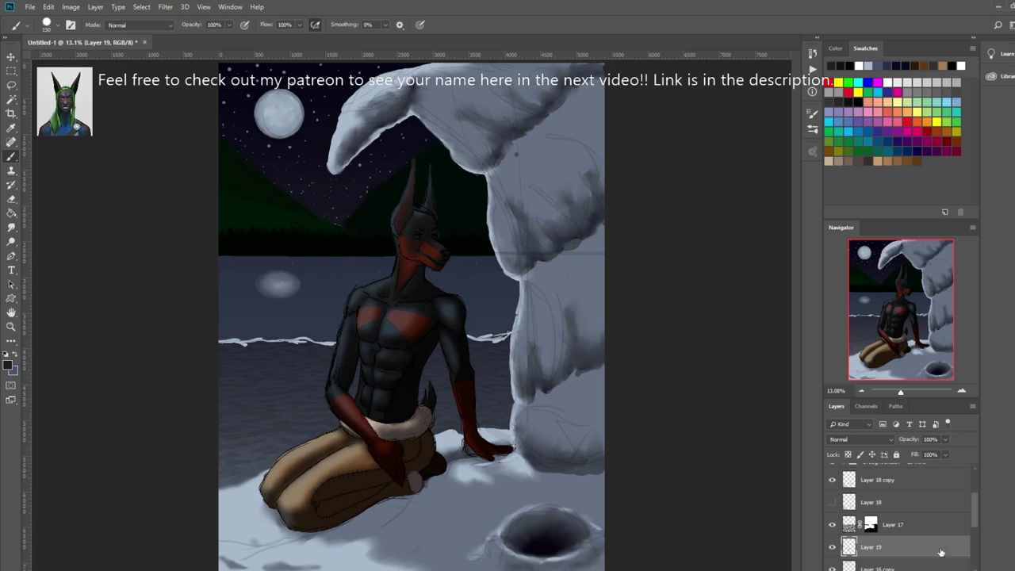
{"action": "left_click_drag", "start_coordinate": [940, 552], "coordinate": [872, 466]}
{"action": "key", "text": "r"}
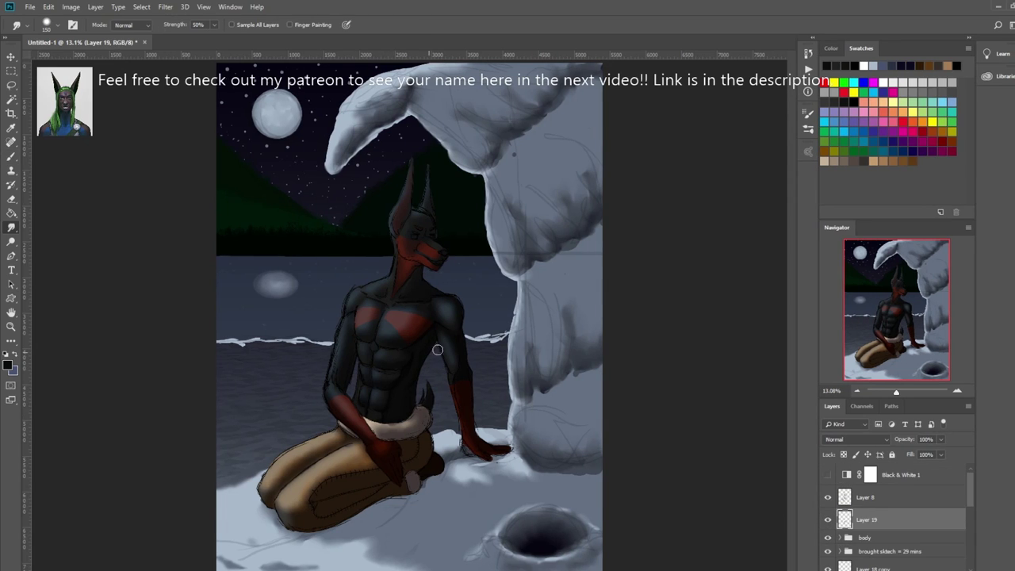
{"action": "left_click_drag", "start_coordinate": [432, 287], "coordinate": [434, 294]}
{"action": "key", "text": "ctrl+alt+z"}
{"action": "key", "text": "ctrl+alt+z"}
{"action": "key", "text": "ctrl+alt+z"}
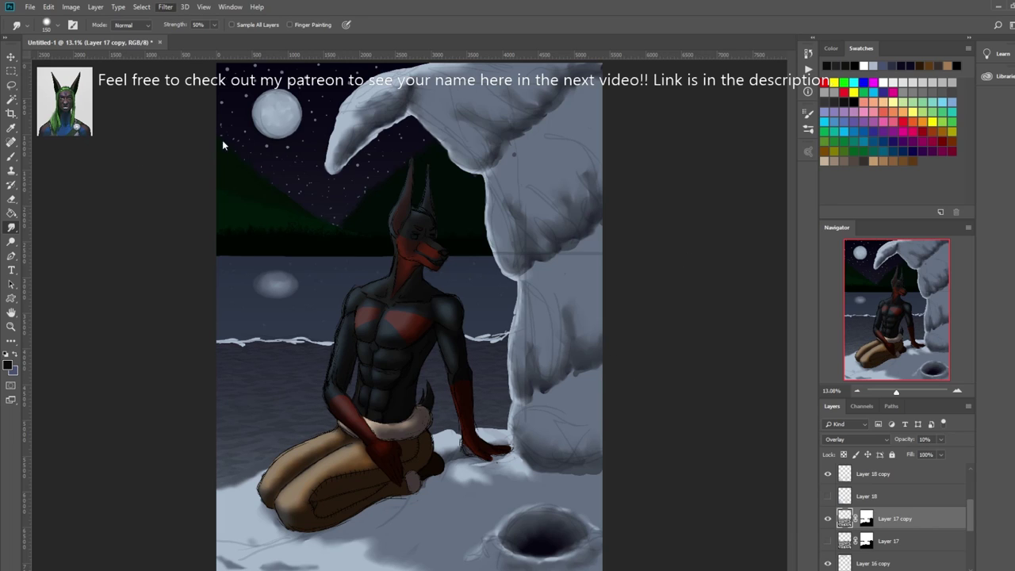
- Smudge the bright horizon line on both sides of the figure and lasso the horizon band
{"action": "key", "text": "h"}
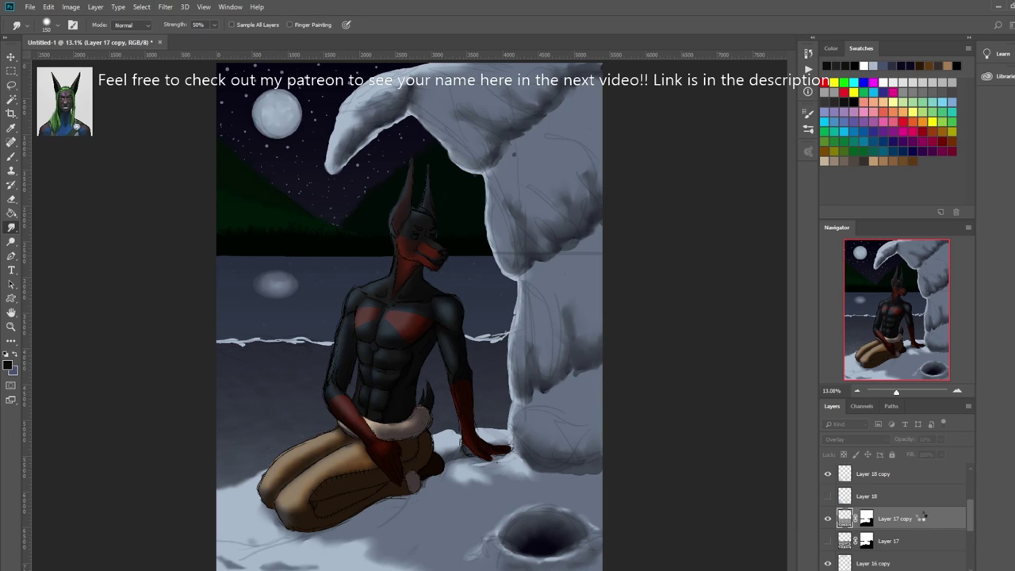
{"action": "key", "text": "alt+bracketleft"}
{"action": "key", "text": "alt+bracketleft"}
{"action": "key", "text": "ctrl+plus"}
{"action": "key", "text": "ctrl+plus"}
{"action": "left_click_drag", "start_coordinate": [98, 341], "coordinate": [274, 333]}
{"action": "left_click_drag", "start_coordinate": [527, 325], "coordinate": [610, 317]}
{"action": "left_click_drag", "start_coordinate": [56, 333], "coordinate": [191, 335]}
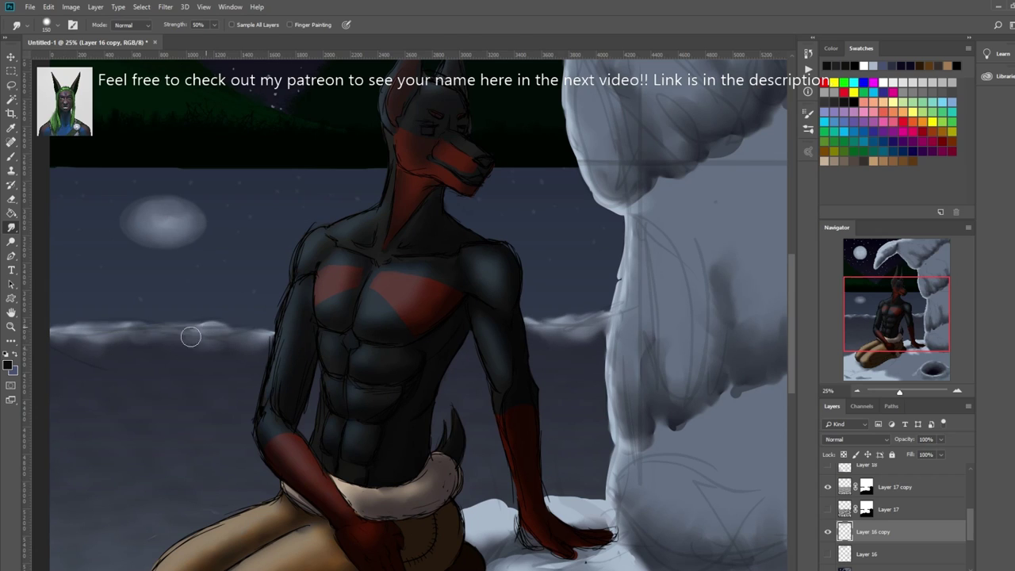
{"action": "key", "text": "ctrl+0"}
{"action": "key", "text": "l"}
{"action": "left_click_drag", "start_coordinate": [507, 336], "coordinate": [219, 336]}
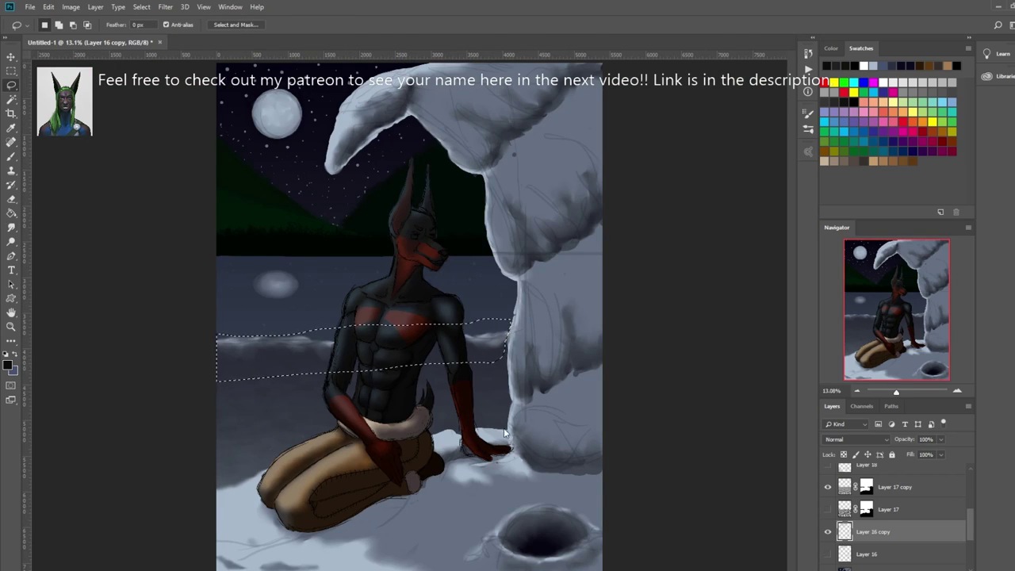
{"action": "key", "text": "ctrl+j"}
{"action": "scroll", "coordinate": [904, 508], "scroll_direction": "up", "scroll_amount": 3}
- Set Layer 8 to Overlay at 35% opacity, add Layer 21, and enable the Black & White preview
{"action": "left_click", "coordinate": [928, 496]}
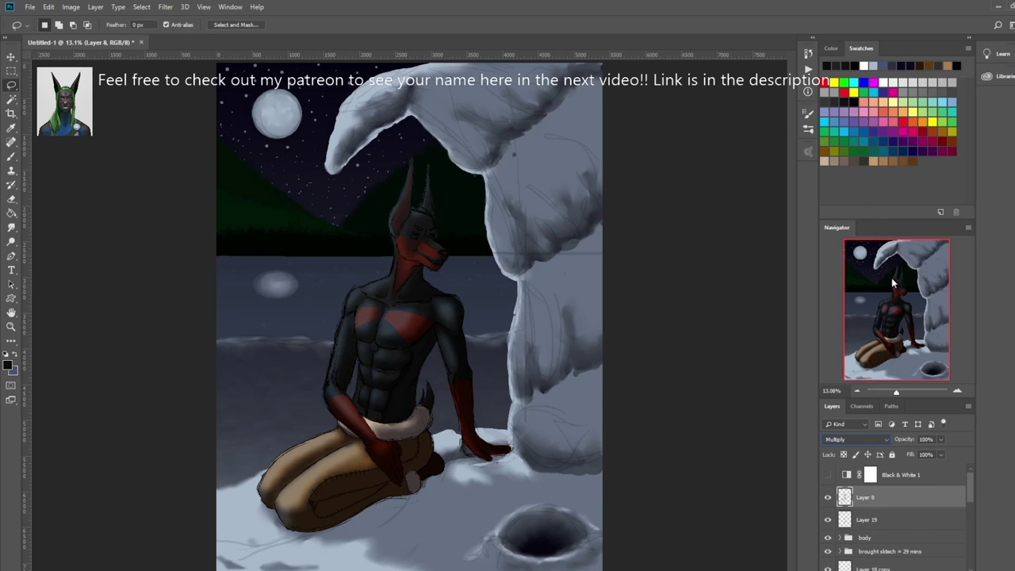
{"action": "key", "text": "shift+alt+o"}
{"action": "key", "text": "3"}
{"action": "key", "text": "5"}
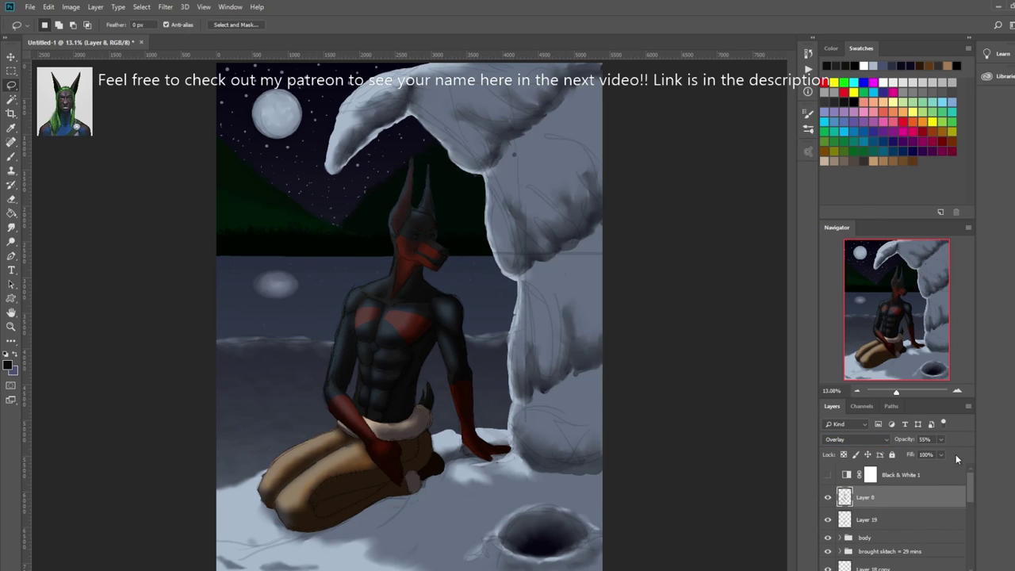
{"action": "key", "text": "ctrl+shift+alt+n"}
{"action": "left_click", "coordinate": [828, 474]}
- Paint light rim lines along the ears, left arm, neck and shoulder
{"action": "key", "text": "b"}
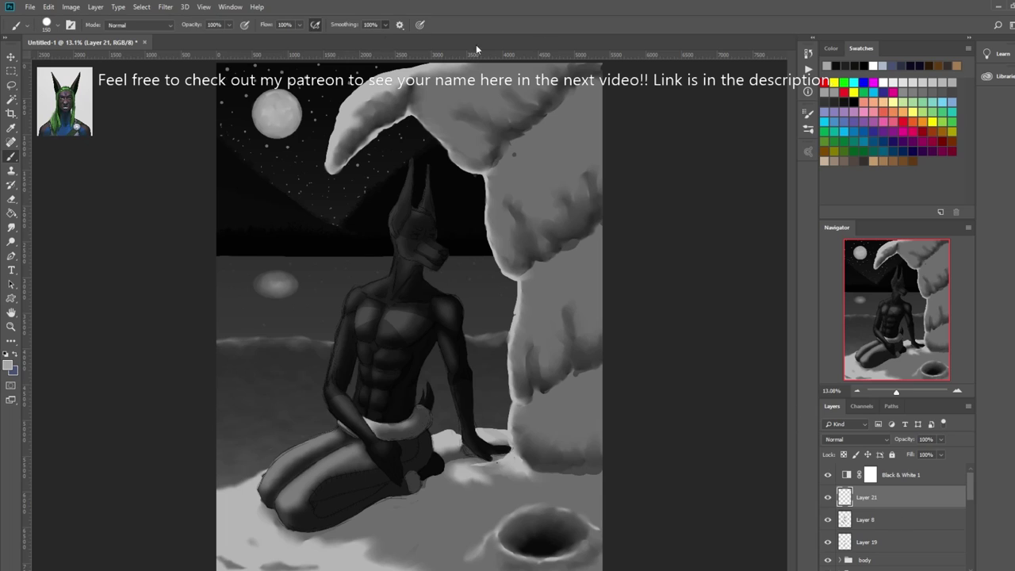
{"action": "scroll", "coordinate": [401, 124], "scroll_direction": "up", "scroll_amount": 2}
{"action": "mouse_move", "coordinate": [421, 189]}
{"action": "left_mouse_down"}
{"action": "mouse_move", "coordinate": [395, 270]}
{"action": "mouse_move", "coordinate": [384, 365]}
{"action": "mouse_move", "coordinate": [349, 429]}
{"action": "mouse_move", "coordinate": [317, 436]}
{"action": "mouse_move", "coordinate": [287, 497]}
{"action": "left_mouse_up"}
{"action": "left_click", "coordinate": [859, 332]}
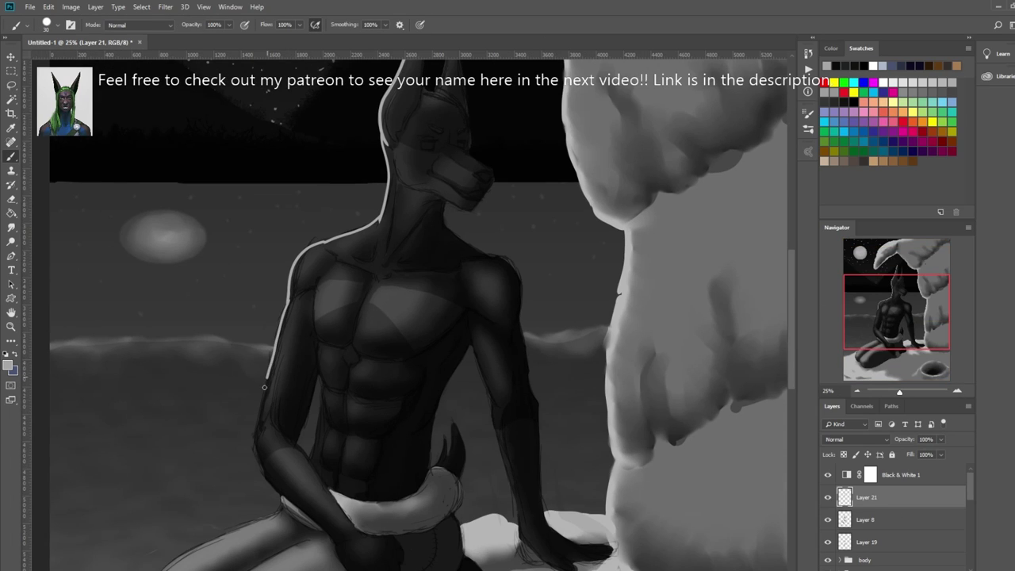
{"action": "left_click_drag", "start_coordinate": [287, 308], "coordinate": [260, 475]}
{"action": "scroll", "coordinate": [431, 227], "scroll_direction": "up", "scroll_amount": 5}
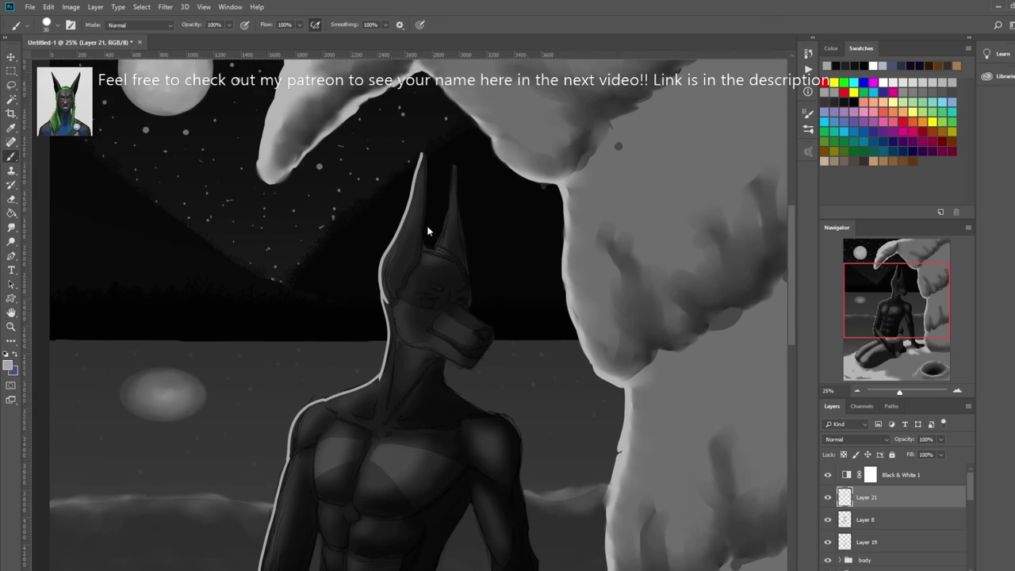
{"action": "mouse_move", "coordinate": [432, 339]}
{"action": "left_mouse_down"}
{"action": "mouse_move", "coordinate": [451, 252]}
{"action": "mouse_move", "coordinate": [432, 342]}
{"action": "mouse_move", "coordinate": [462, 356]}
{"action": "left_mouse_up"}
{"action": "left_click_drag", "start_coordinate": [458, 282], "coordinate": [468, 371]}
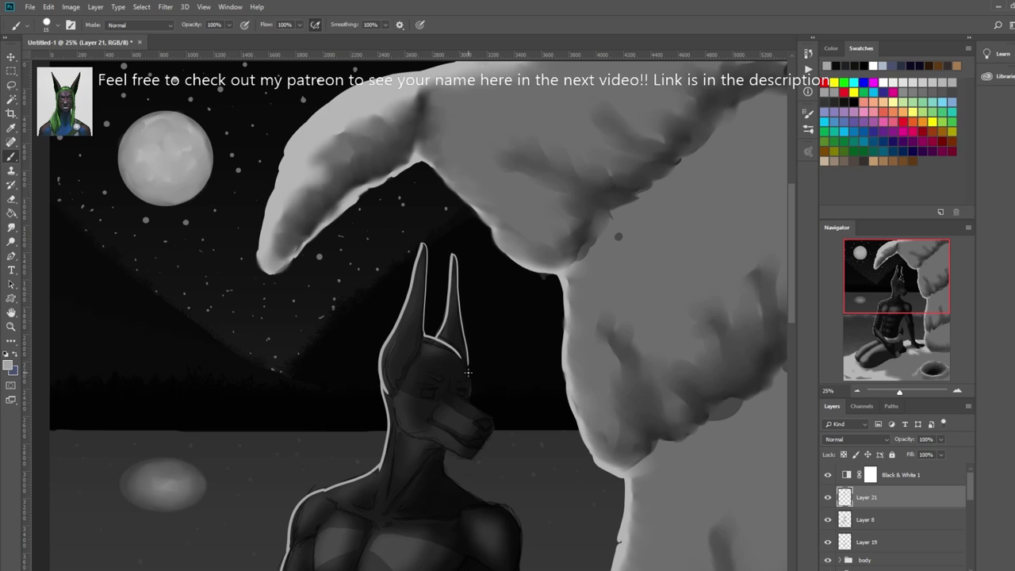
{"action": "left_click_drag", "start_coordinate": [447, 450], "coordinate": [508, 505]}
- Add light rims along the torso edges and down the arm, redoing misplaced strokes
{"action": "scroll", "coordinate": [496, 524], "scroll_direction": "down", "scroll_amount": 2}
{"action": "scroll", "coordinate": [306, 238], "scroll_direction": "down", "scroll_amount": 5}
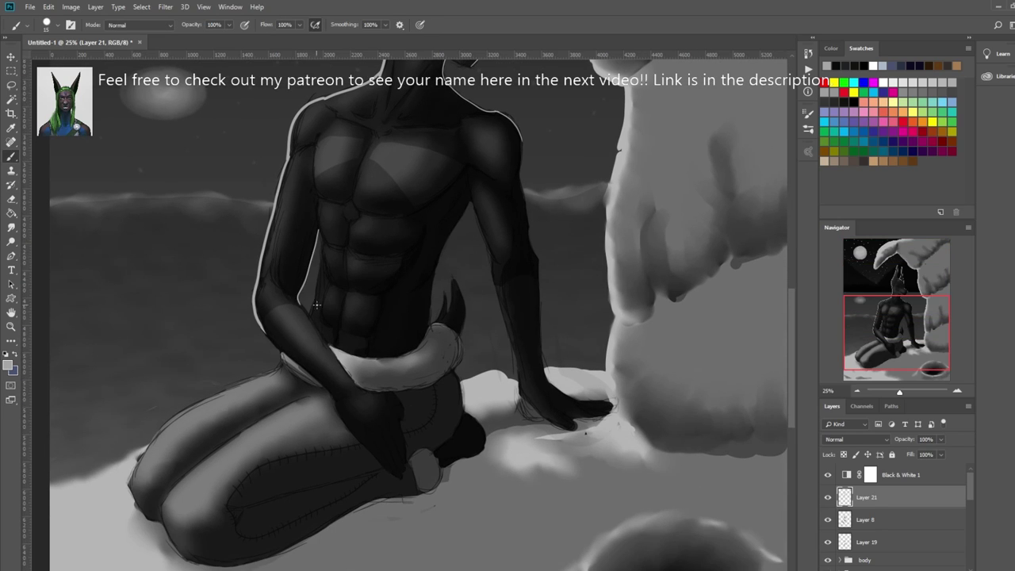
{"action": "left_click_drag", "start_coordinate": [321, 224], "coordinate": [316, 285]}
{"action": "mouse_move", "coordinate": [467, 203]}
{"action": "left_mouse_down"}
{"action": "mouse_move", "coordinate": [428, 282]}
{"action": "mouse_move", "coordinate": [442, 246]}
{"action": "mouse_move", "coordinate": [433, 327]}
{"action": "mouse_move", "coordinate": [459, 283]}
{"action": "left_mouse_up"}
{"action": "key", "text": "ctrl+z"}
{"action": "key", "text": "ctrl+z"}
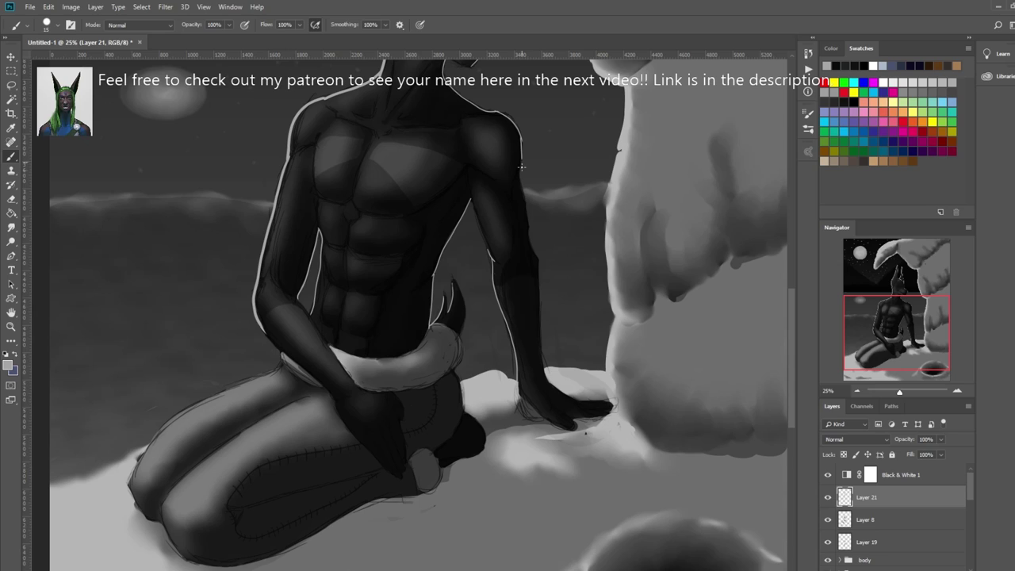
{"action": "left_click_drag", "start_coordinate": [520, 137], "coordinate": [543, 363]}
{"action": "key", "text": "ctrl+z"}
{"action": "left_click_drag", "start_coordinate": [519, 138], "coordinate": [539, 333]}
- With a larger brush, rim the outer thigh, then add light lines on collarbone and sternum
{"action": "scroll", "coordinate": [540, 333], "scroll_direction": "up", "scroll_amount": 1}
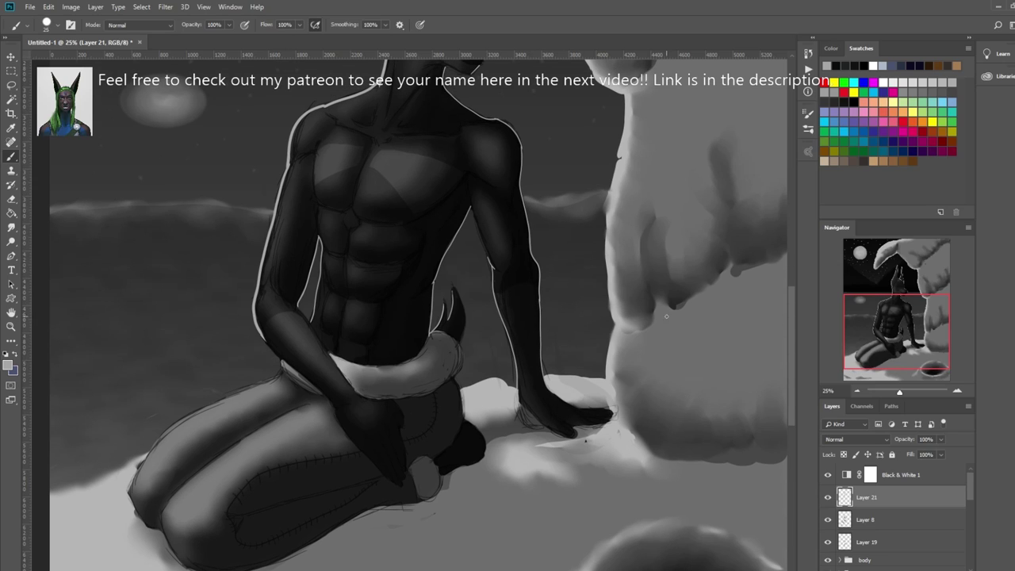
{"action": "key", "text": "bracketright"}
{"action": "left_click_drag", "start_coordinate": [279, 373], "coordinate": [136, 515]}
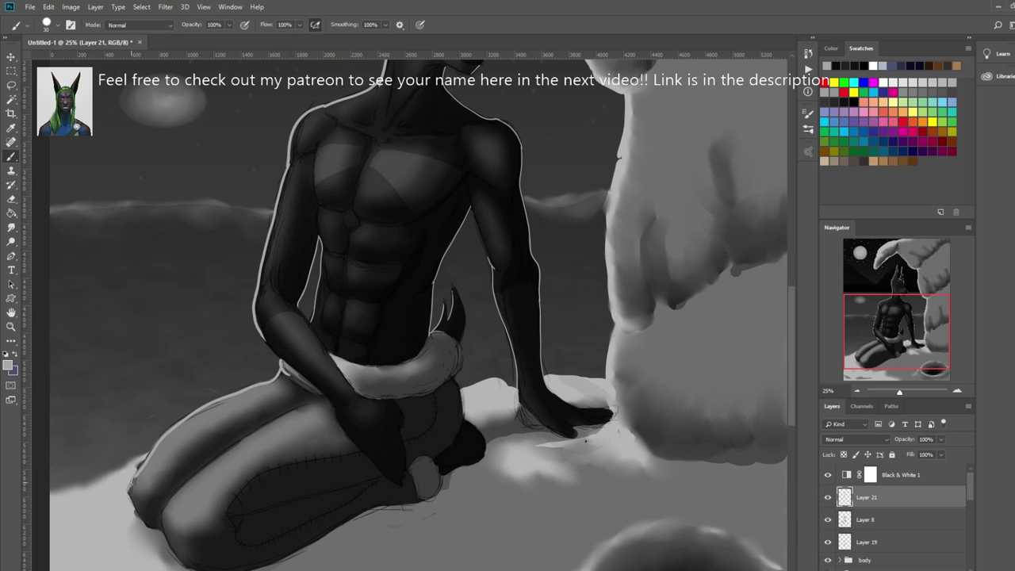
{"action": "mouse_move", "coordinate": [313, 401]}
{"action": "left_mouse_down"}
{"action": "mouse_move", "coordinate": [255, 431]}
{"action": "mouse_move", "coordinate": [182, 555]}
{"action": "left_mouse_up"}
{"action": "key", "text": "ctrl+z"}
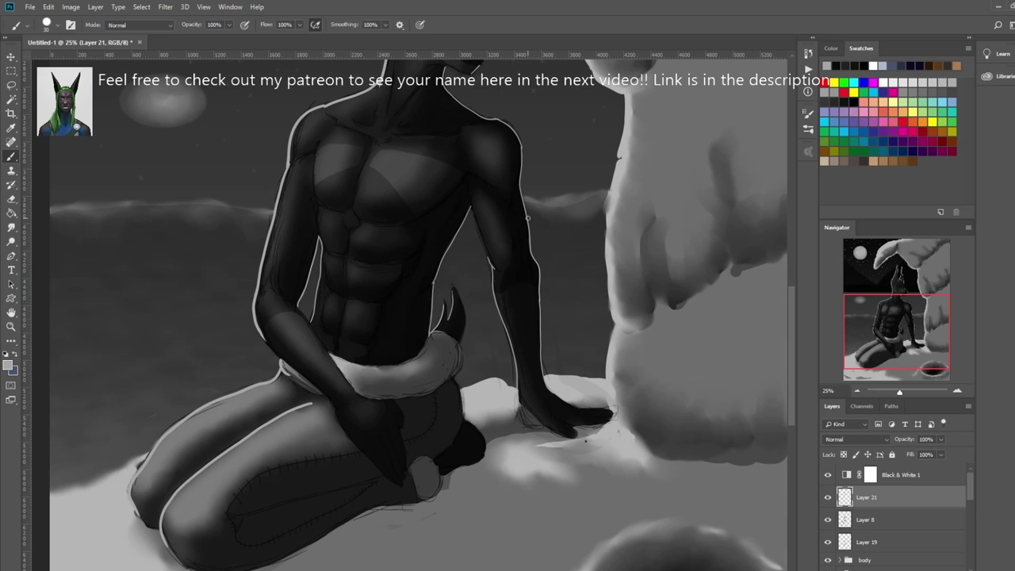
{"action": "left_click_drag", "start_coordinate": [324, 112], "coordinate": [463, 129]}
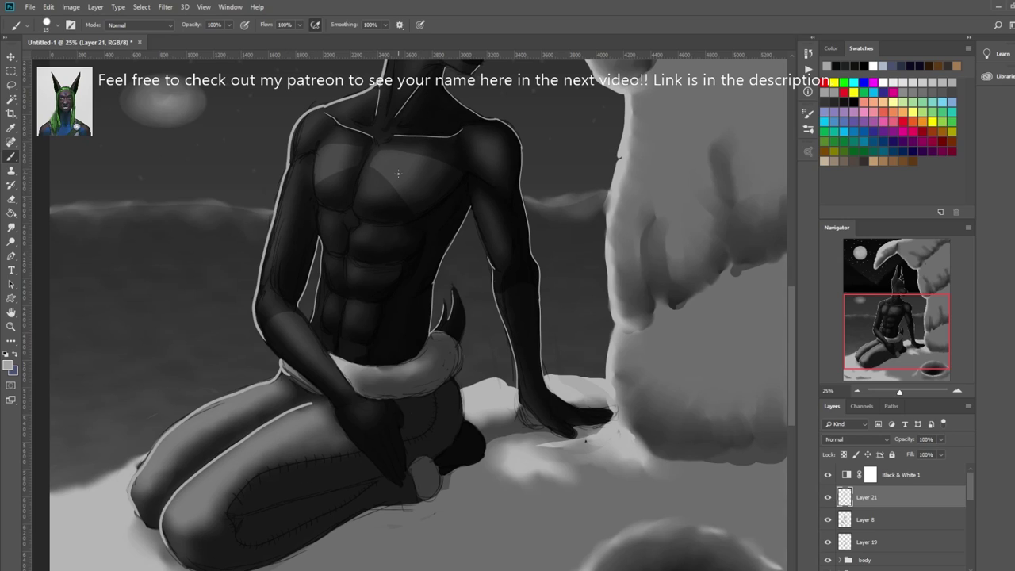
{"action": "left_click_drag", "start_coordinate": [373, 145], "coordinate": [347, 227]}
{"action": "key", "text": "ctrl+0"}
- Hide the black-and-white preview, add a layer above Layer 16 copy, and paint light streaks on the snow overhang
{"action": "left_click", "coordinate": [827, 474]}
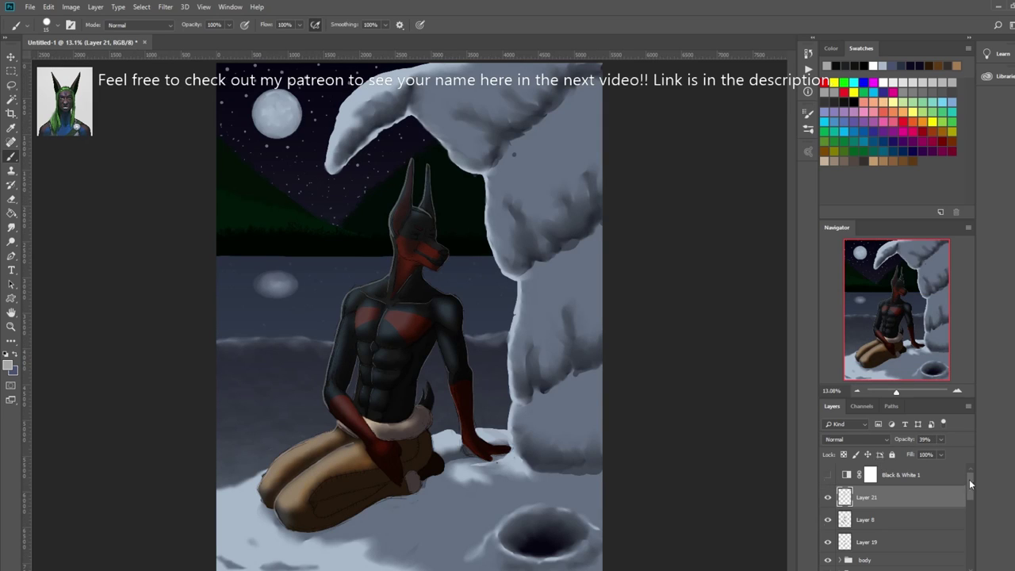
{"action": "left_click_drag", "start_coordinate": [969, 479], "coordinate": [969, 525]}
{"action": "left_click", "coordinate": [872, 518]}
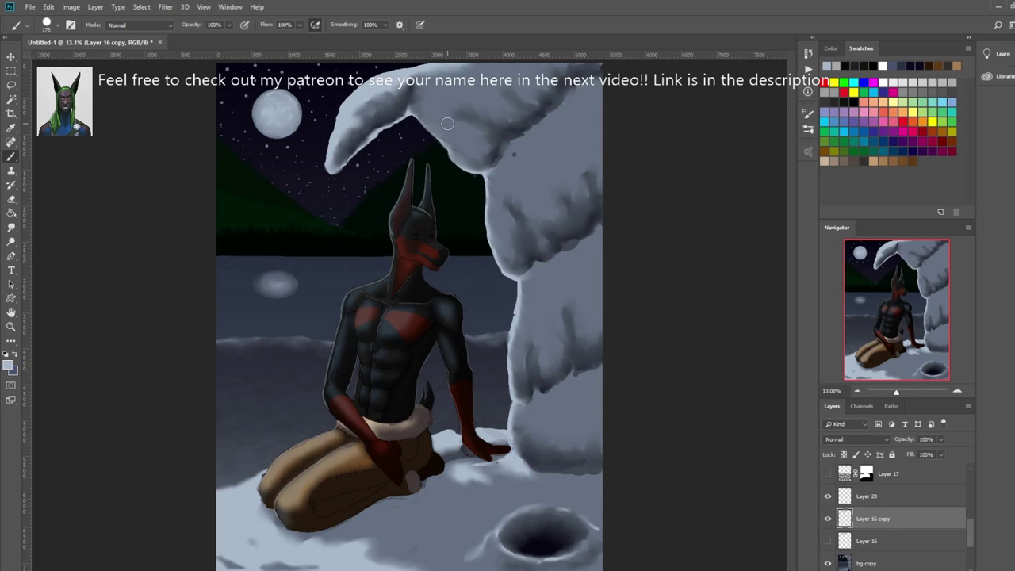
{"action": "key", "text": "bracketright"}
{"action": "key", "text": "bracketright"}
{"action": "key", "text": "bracketright"}
{"action": "key", "text": "ctrl+shift+alt+n"}
{"action": "left_click_drag", "start_coordinate": [432, 115], "coordinate": [479, 147]}
{"action": "left_click_drag", "start_coordinate": [432, 91], "coordinate": [508, 104]}
{"action": "left_click_drag", "start_coordinate": [496, 182], "coordinate": [508, 246]}
{"action": "mouse_move", "coordinate": [547, 142]}
{"action": "left_mouse_down"}
{"action": "mouse_move", "coordinate": [591, 117]}
{"action": "mouse_move", "coordinate": [583, 123]}
{"action": "left_mouse_up"}
- Paint semi-transparent light streaks down the right snow column and lower snow mass
{"action": "left_click_drag", "start_coordinate": [551, 285], "coordinate": [543, 353]}
{"action": "left_click_drag", "start_coordinate": [591, 270], "coordinate": [579, 321]}
{"action": "left_click_drag", "start_coordinate": [610, 246], "coordinate": [562, 305]}
{"action": "left_click_drag", "start_coordinate": [599, 377], "coordinate": [535, 432]}
{"action": "left_click_drag", "start_coordinate": [532, 281], "coordinate": [527, 337]}
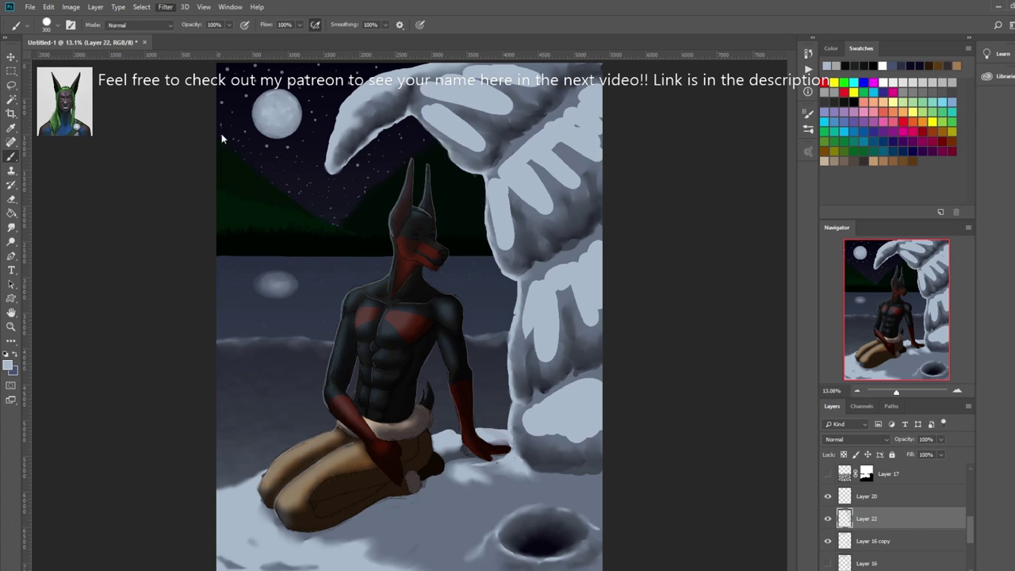
{"action": "key", "text": "6"}
{"action": "key", "text": "6"}
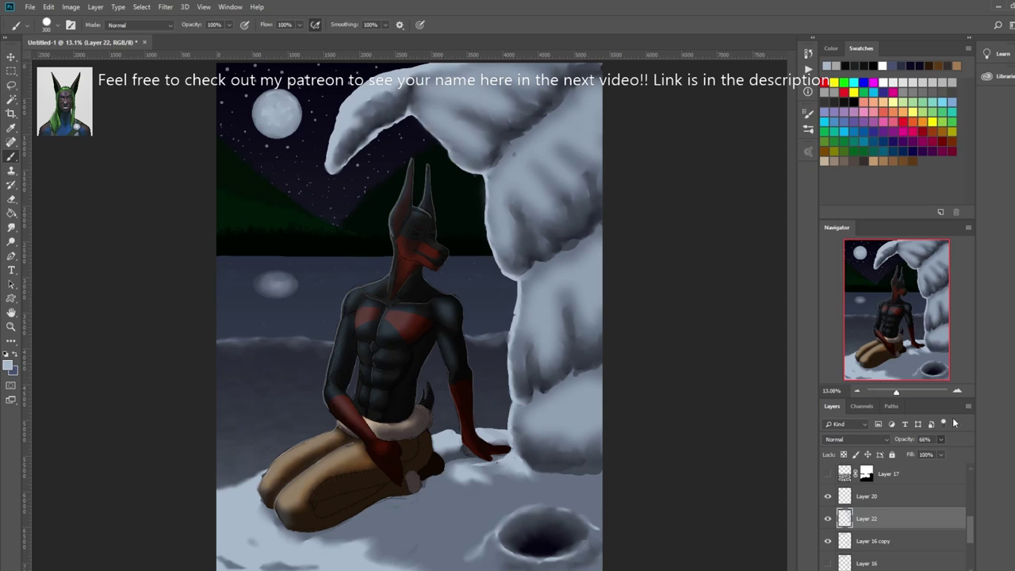
- Group the painting layer as '2.5 hrs' and create a merged copy of the image
{"action": "key", "text": "ctrl+g"}
{"action": "double_click", "coordinate": [864, 492]}
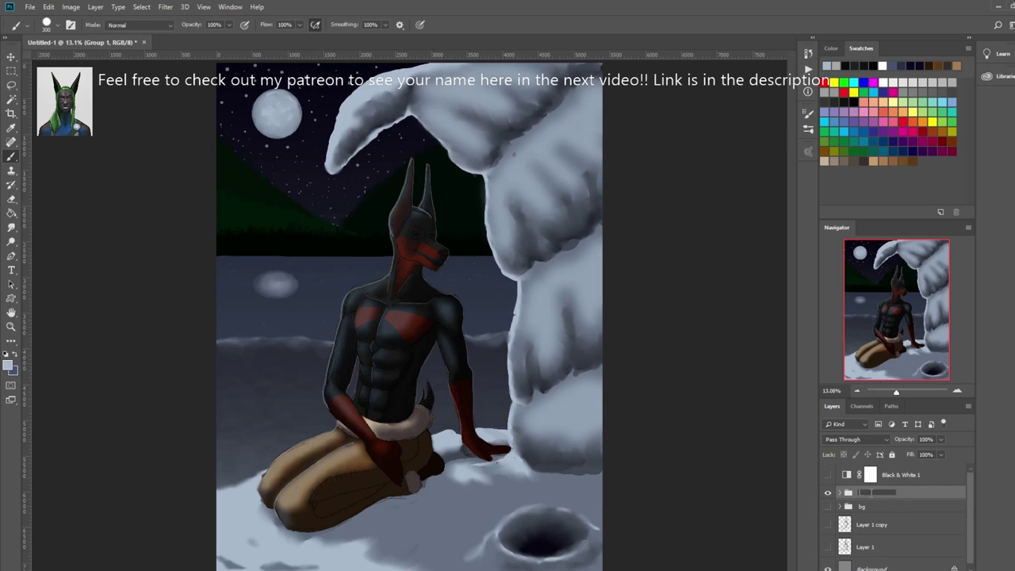
{"action": "type", "text": "s"}
{"action": "key", "text": "Return"}
{"action": "key", "text": "ctrl+alt+e"}
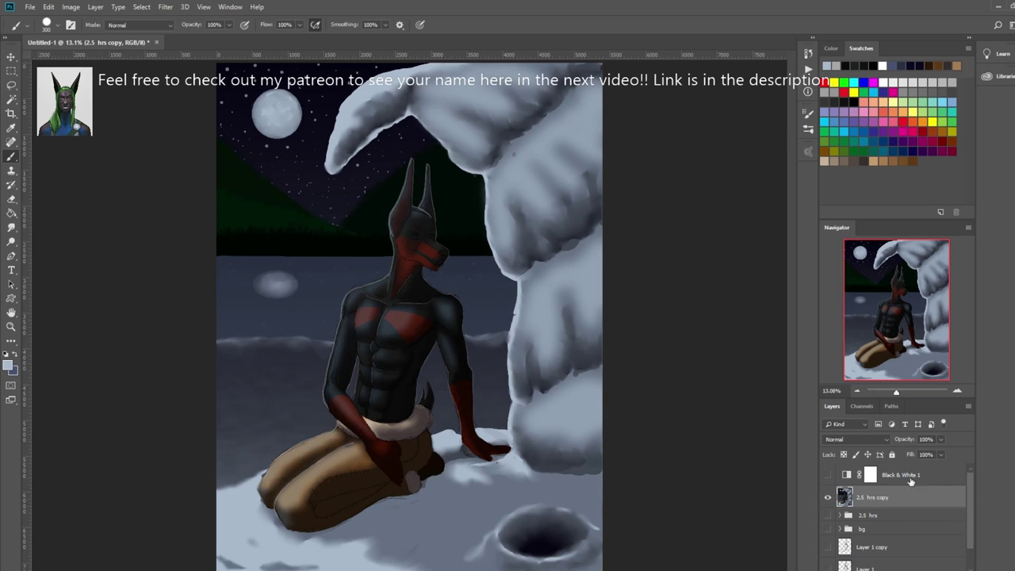
- Duplicate the merged layer, smudge the moon's edges with a 175 brush, and add an empty layer
{"action": "key", "text": "r"}
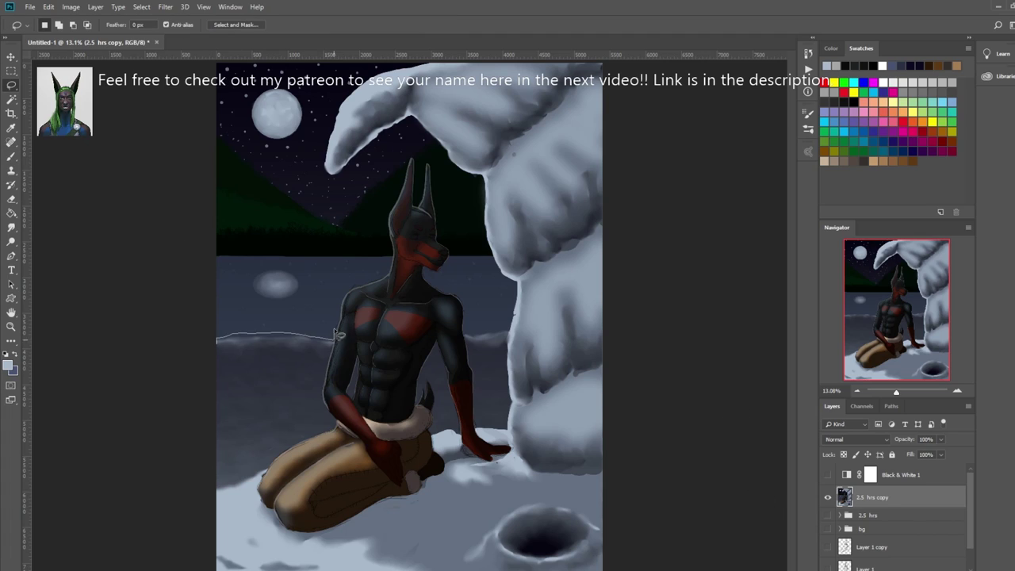
{"action": "key", "text": "ctrl+j"}
{"action": "key", "text": "bracketright"}
{"action": "key", "text": "bracketright"}
{"action": "key", "text": "bracketright"}
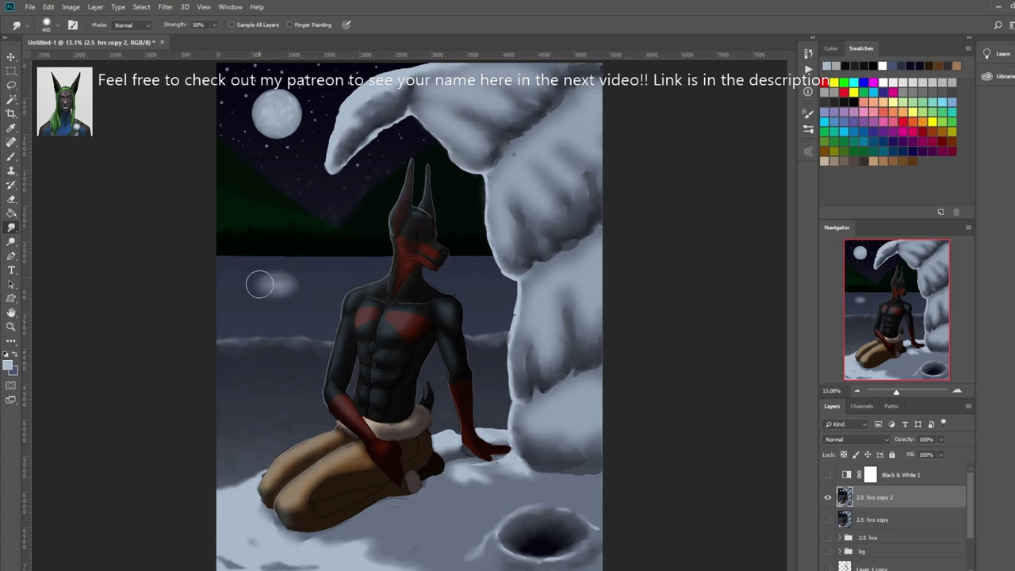
{"action": "key", "text": "bracketleft"}
{"action": "key", "text": "bracketleft"}
{"action": "key", "text": "bracketleft"}
{"action": "left_click_drag", "start_coordinate": [261, 118], "coordinate": [262, 94]}
{"action": "key", "text": "b"}
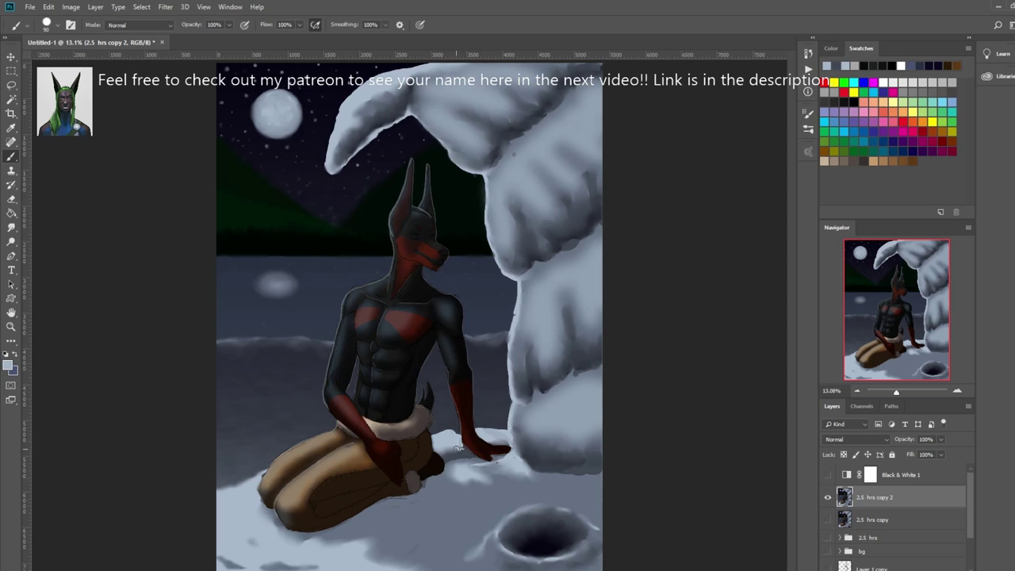
{"action": "key", "text": "r"}
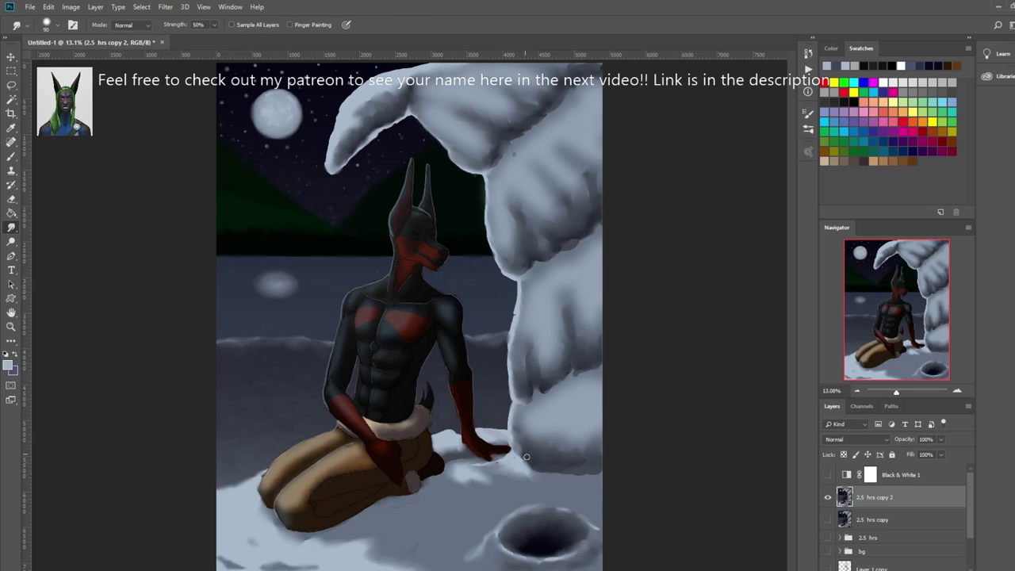
{"action": "scroll", "coordinate": [424, 191], "scroll_direction": "up", "scroll_amount": 3}
{"action": "key", "text": "ctrl+shift+alt+n"}
- Repaint both white eye shapes and erase their excess edges
{"action": "key", "text": "b"}
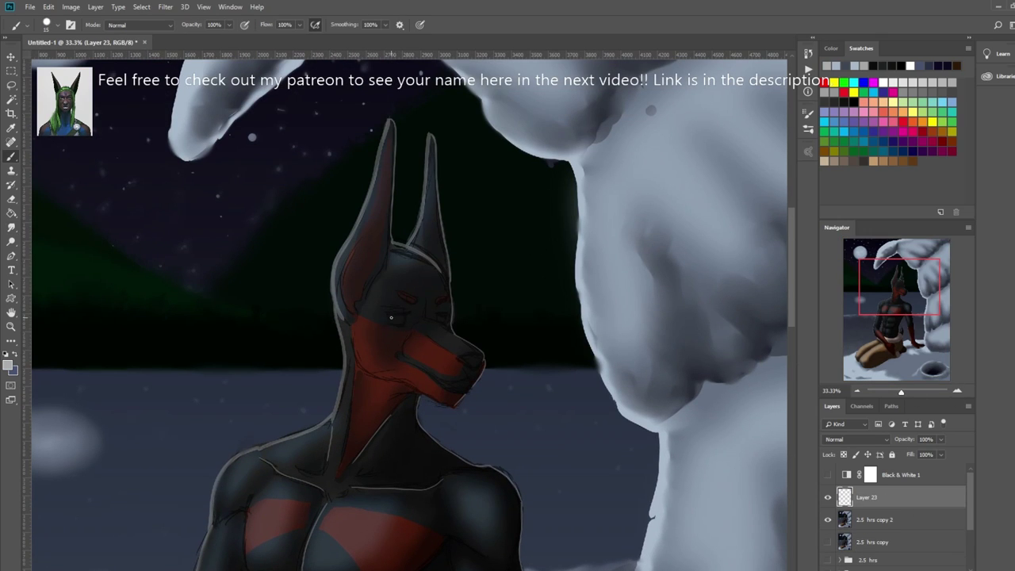
{"action": "left_click", "coordinate": [957, 391]}
{"action": "left_click_drag", "start_coordinate": [285, 294], "coordinate": [372, 349]}
{"action": "left_click_drag", "start_coordinate": [582, 301], "coordinate": [626, 333]}
{"action": "key", "text": "e"}
{"action": "mouse_move", "coordinate": [278, 341]}
{"action": "left_mouse_down"}
{"action": "mouse_move", "coordinate": [295, 360]}
{"action": "mouse_move", "coordinate": [372, 348]}
{"action": "left_mouse_up"}
{"action": "left_click_drag", "start_coordinate": [571, 302], "coordinate": [626, 341]}
- On a new layer, paint orange iris dots on both eyes
{"action": "key", "text": "ctrl+shift+alt+n"}
{"action": "left_click", "coordinate": [826, 82]}
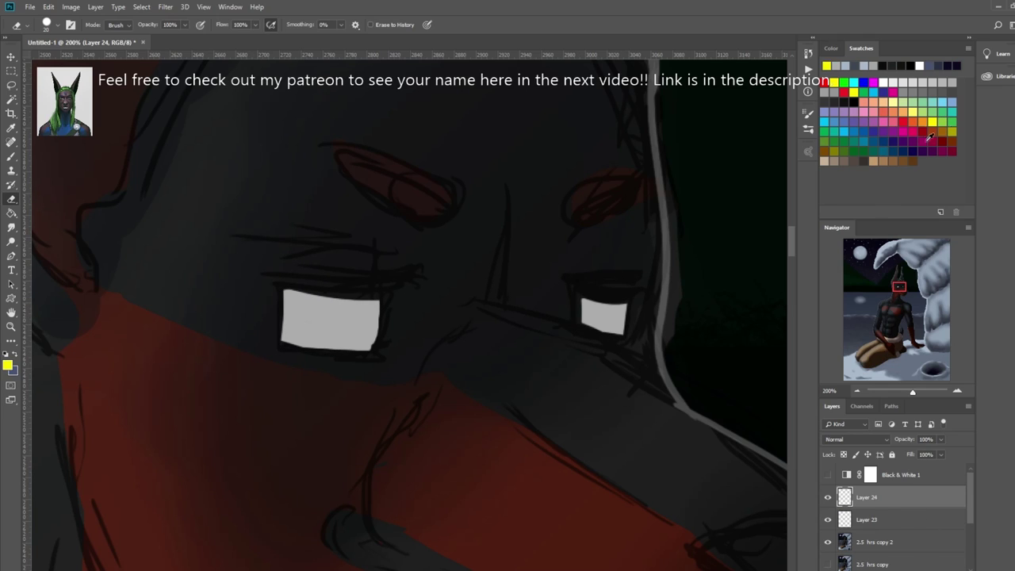
{"action": "left_click", "coordinate": [929, 136]}
{"action": "key", "text": "b"}
{"action": "key", "text": "ctrl+0"}
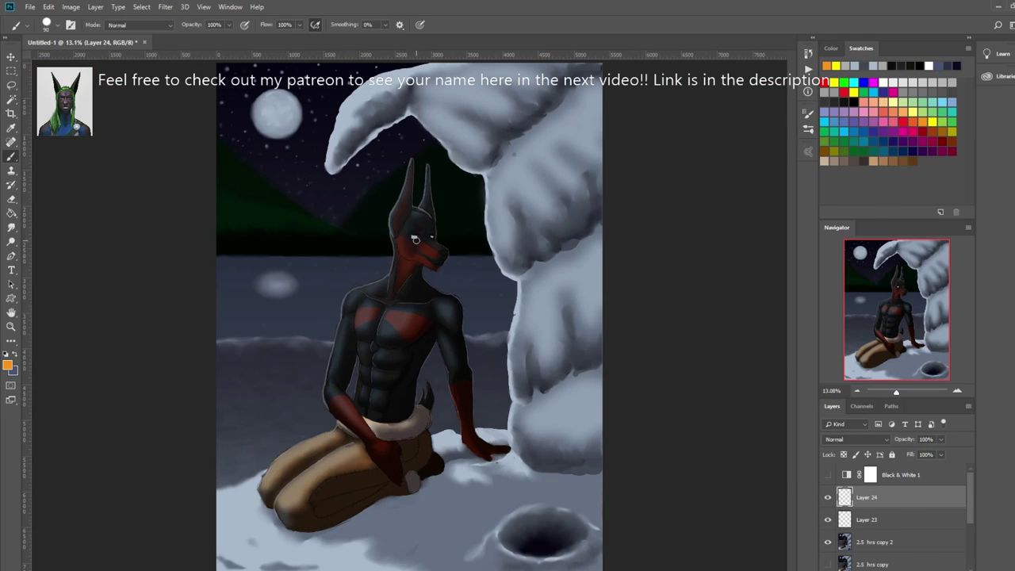
{"action": "left_click_drag", "start_coordinate": [896, 392], "coordinate": [902, 392]}
{"action": "left_click_drag", "start_coordinate": [896, 317], "coordinate": [896, 281]}
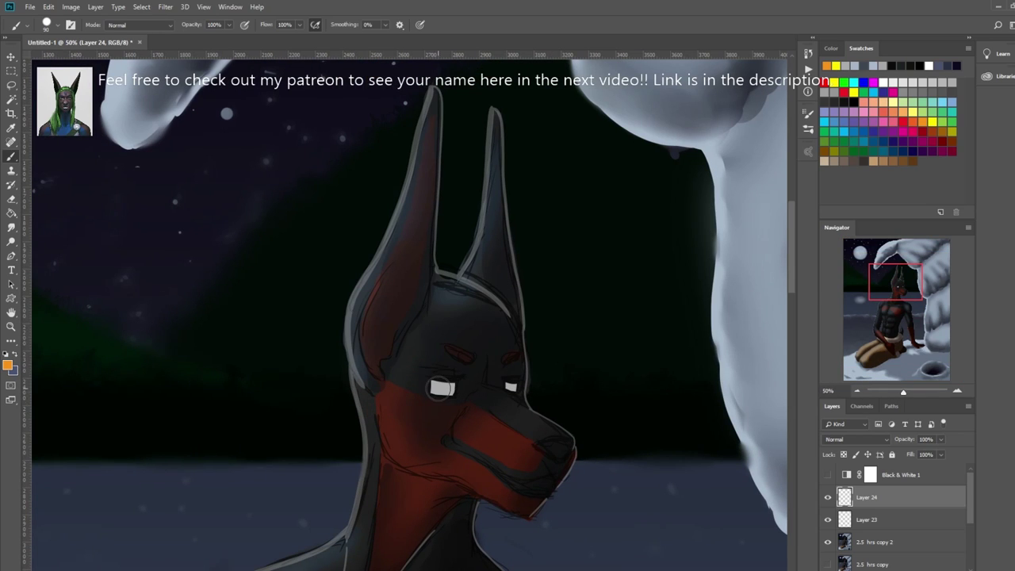
{"action": "left_click", "coordinate": [440, 388]}
{"action": "left_click", "coordinate": [502, 386]}
- Discard the first iris layer and repaint pale eye dots on a new layer above Layer 23
{"action": "left_click_drag", "start_coordinate": [895, 439], "coordinate": [844, 497]}
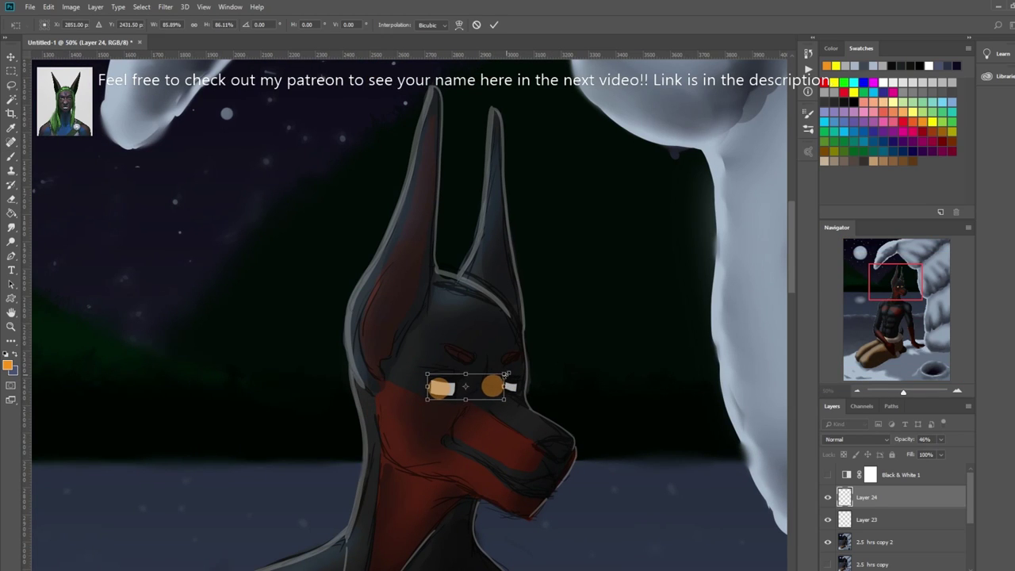
{"action": "key", "text": "Delete"}
{"action": "left_click", "coordinate": [508, 386]}
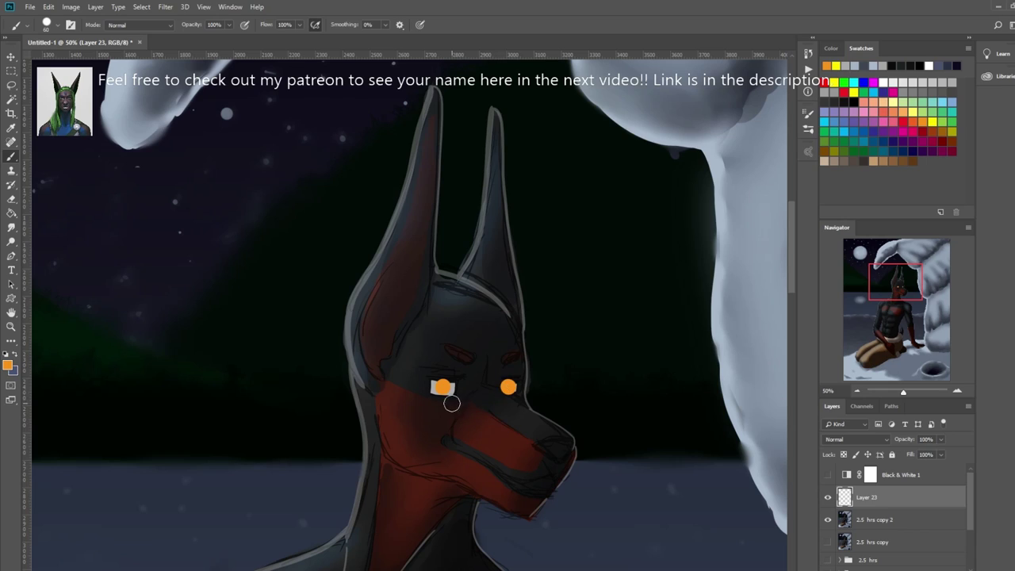
{"action": "key", "text": "d"}
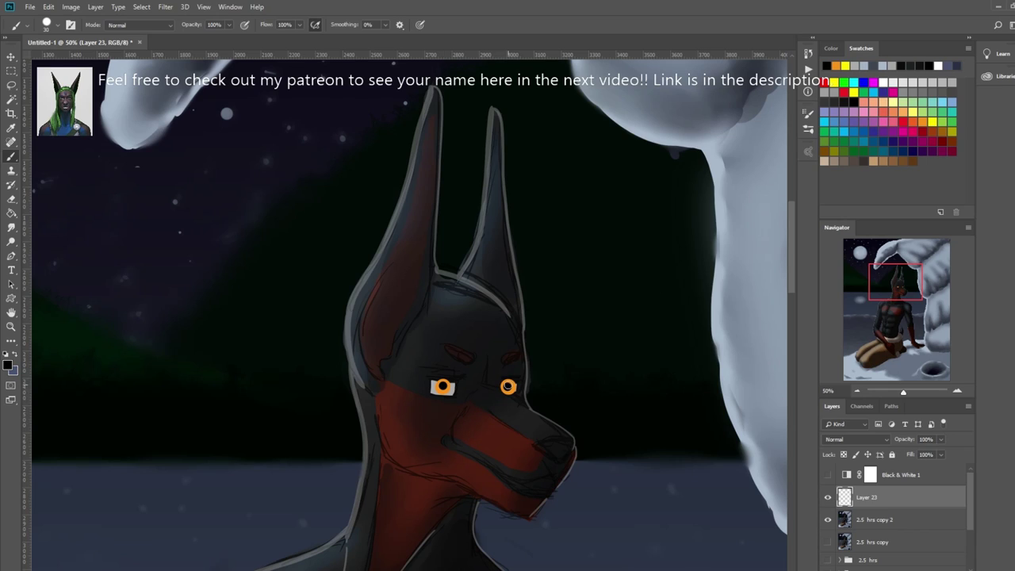
{"action": "key", "text": "ctrl+shift+alt+n"}
{"action": "left_click", "coordinate": [442, 386]}
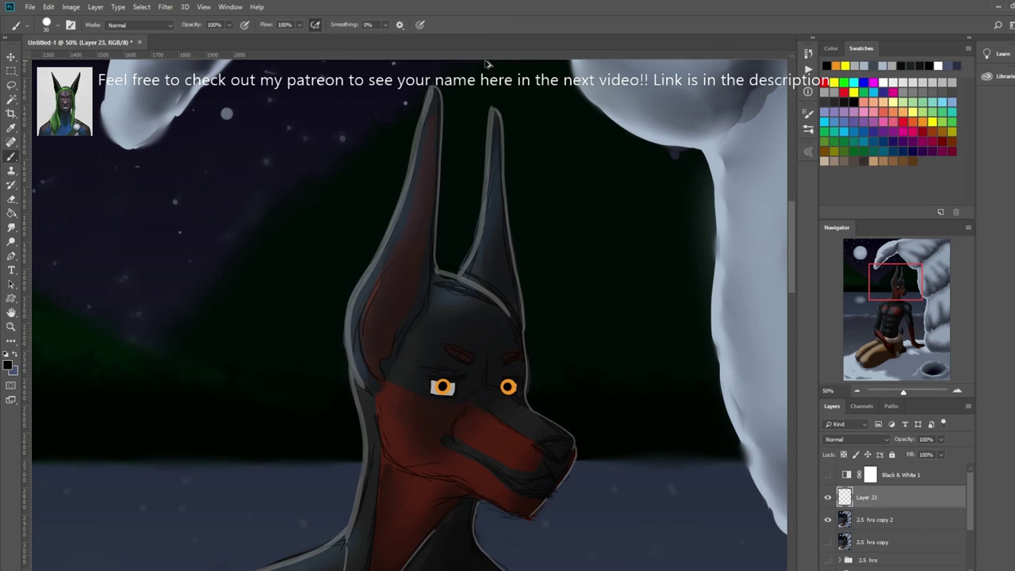
{"action": "left_click", "coordinate": [509, 386]}
- Paint orange irises with a yellow highlight, then blend and trim the eye colours
{"action": "left_click", "coordinate": [947, 129]}
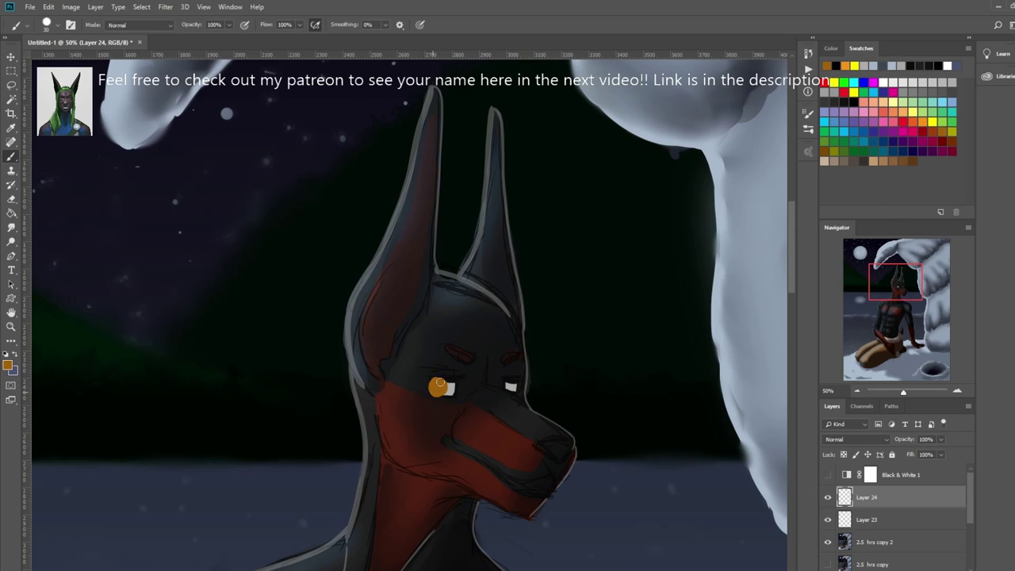
{"action": "left_click", "coordinate": [508, 386]}
{"action": "left_click", "coordinate": [934, 120]}
{"action": "left_click", "coordinate": [442, 379]}
{"action": "left_click", "coordinate": [853, 101]}
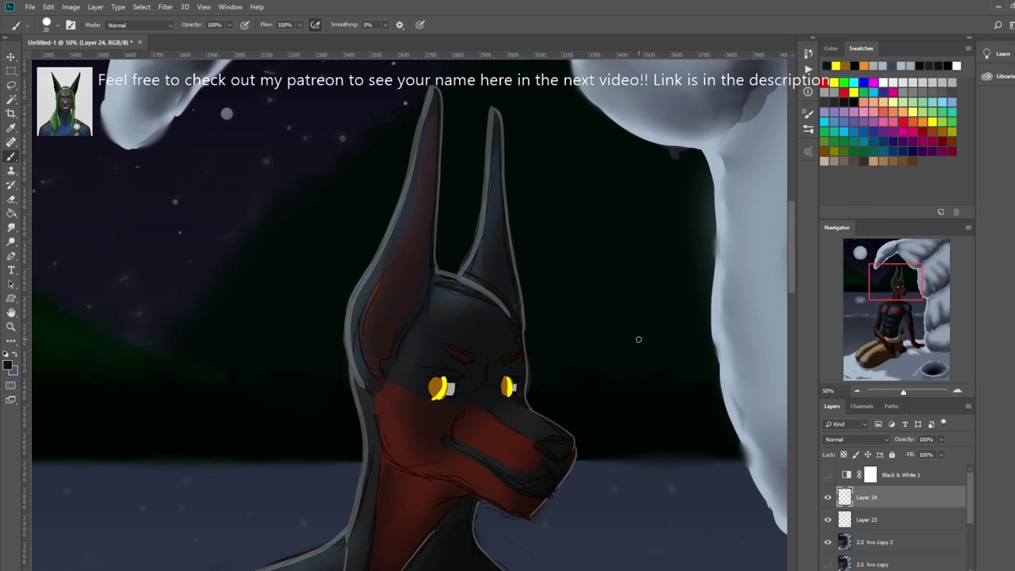
{"action": "left_click", "coordinate": [507, 386]}
{"action": "key", "text": "r"}
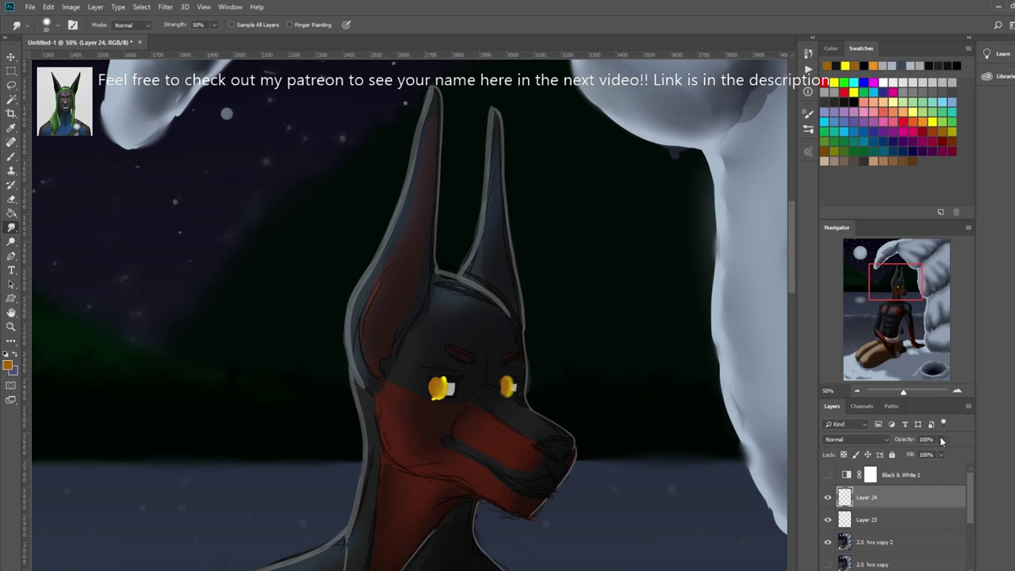
{"action": "key", "text": "e"}
{"action": "left_click_drag", "start_coordinate": [501, 384], "coordinate": [507, 390]}
{"action": "left_click_drag", "start_coordinate": [434, 382], "coordinate": [514, 386]}
- Shade the eyes darker with black on a clipped Multiply layer at 34% opacity
{"action": "key", "text": "ctrl+shift+n"}
{"action": "left_click", "coordinate": [827, 66]}
{"action": "key", "text": "b"}
{"action": "key", "text": "shift+alt+m"}
{"action": "left_click_drag", "start_coordinate": [903, 439], "coordinate": [880, 439]}
{"action": "key", "text": "r"}
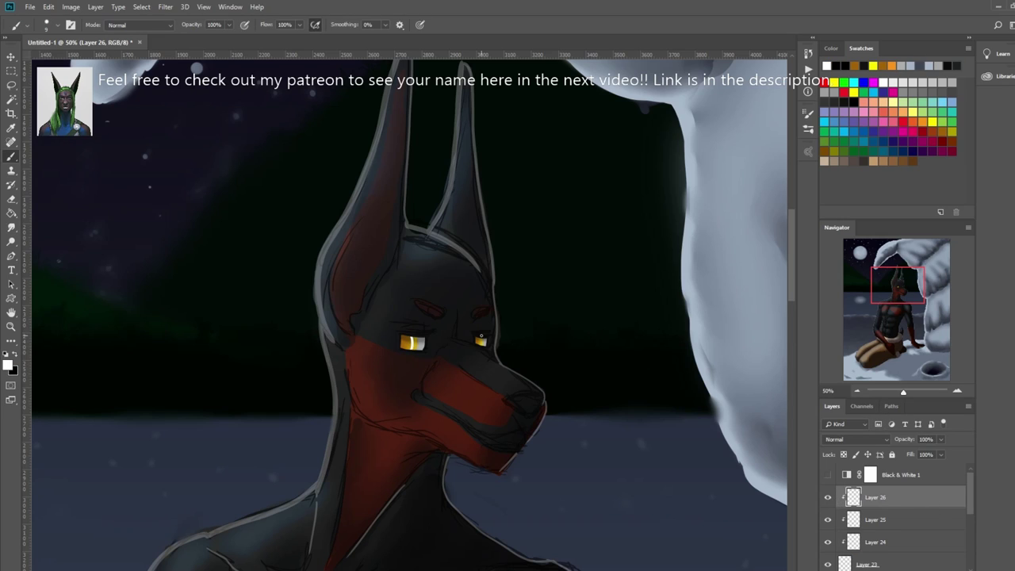
- Fit the painting on screen, show Layer 25 again, and select Layer 24
{"action": "key", "text": "ctrl+0"}
{"action": "left_click", "coordinate": [822, 523]}
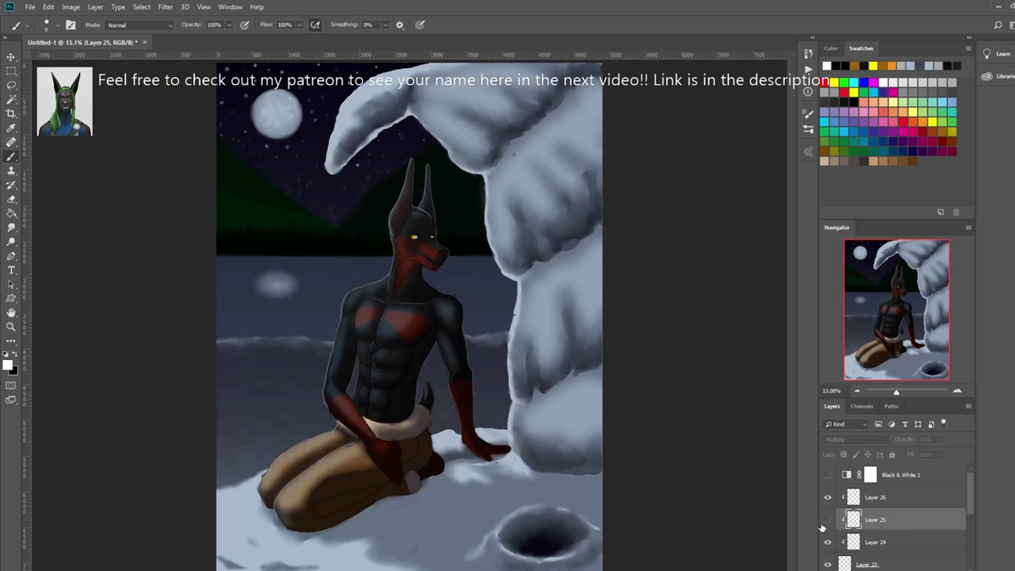
{"action": "left_click", "coordinate": [827, 520]}
{"action": "left_click", "coordinate": [875, 541]}
{"action": "key", "text": "i"}
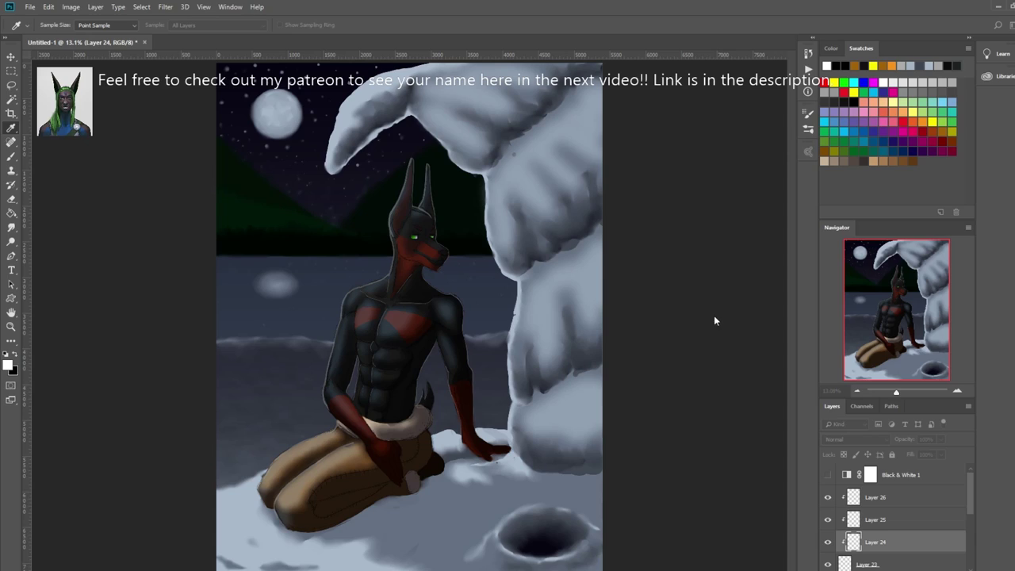
{"action": "key", "text": "b"}
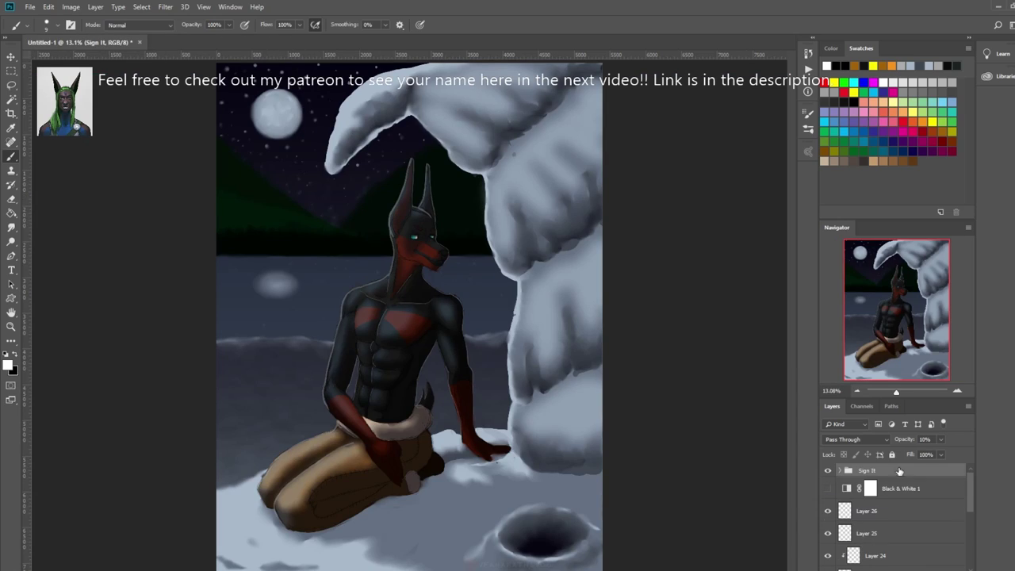
- Move and tilt the Sign It signature near the bottom of the painting
{"action": "key", "text": "ctrl+t"}
{"action": "left_click_drag", "start_coordinate": [540, 523], "coordinate": [416, 491]}
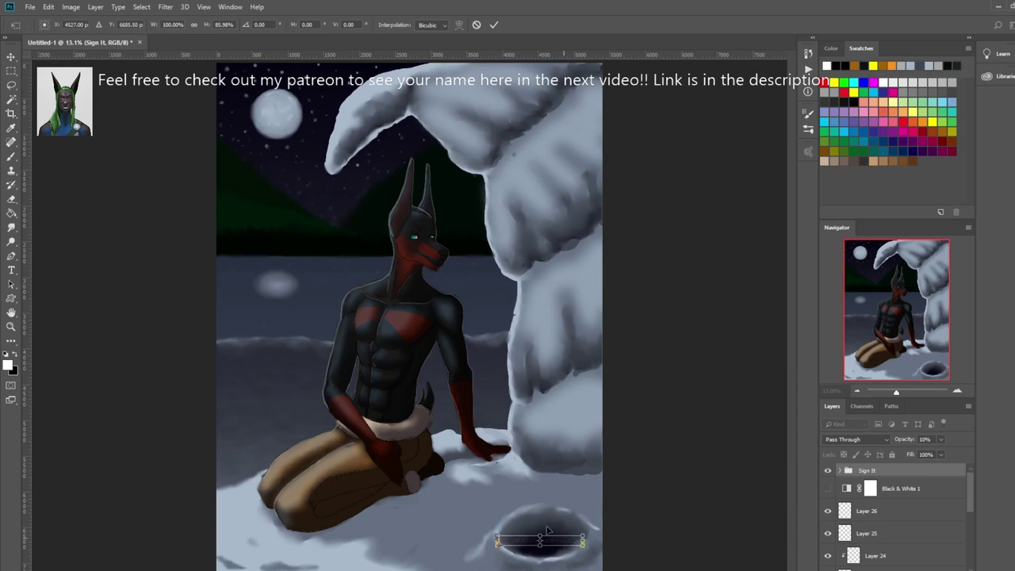
{"action": "key", "text": "Return"}
- Set the signature group to 15% opacity and save the file as Dobby_Lake.psd
{"action": "left_click", "coordinate": [924, 439]}
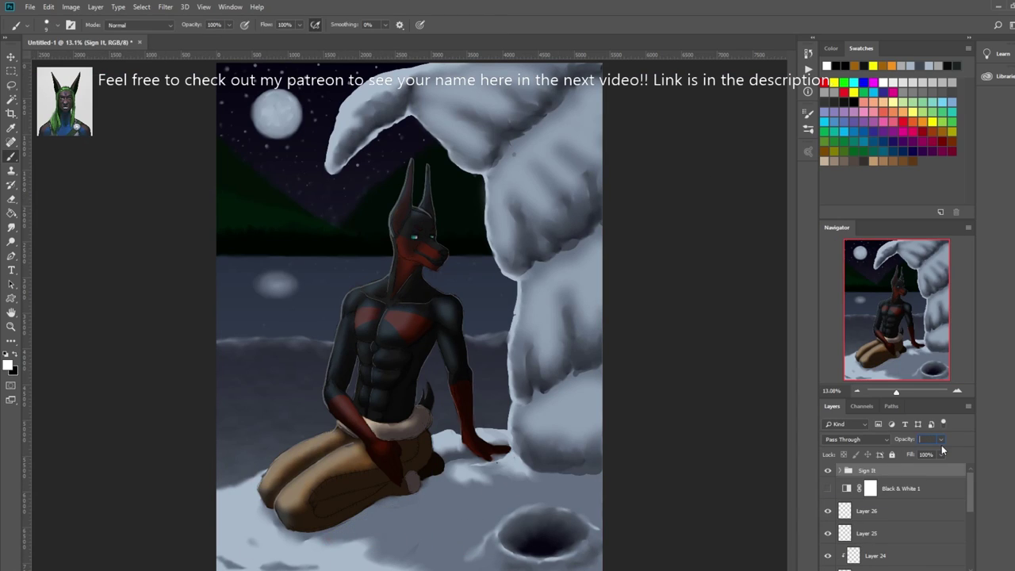
{"action": "type", "text": "15"}
{"action": "left_click", "coordinate": [440, 505], "text": "ctrl"}
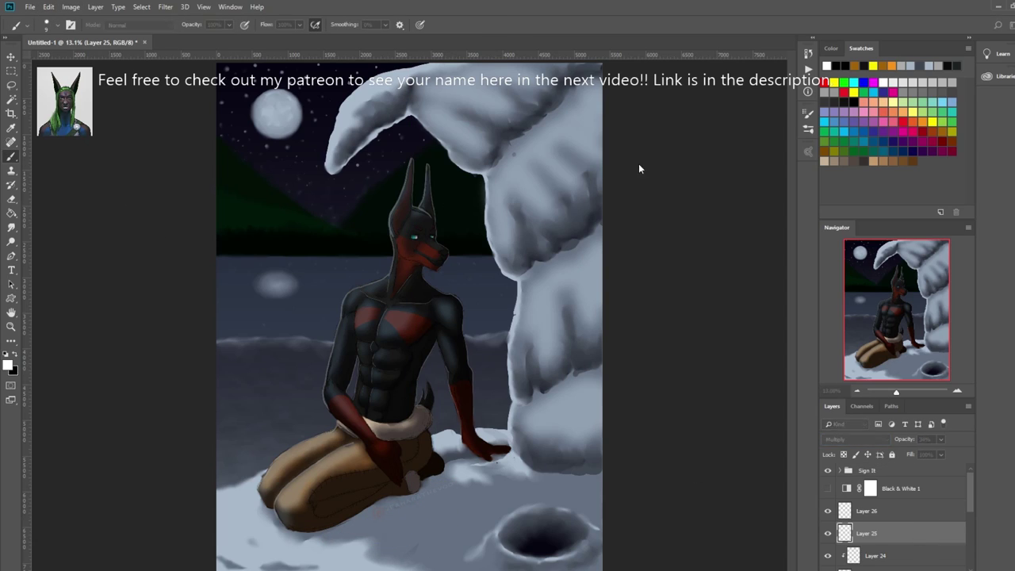
{"action": "key", "text": "Return"}
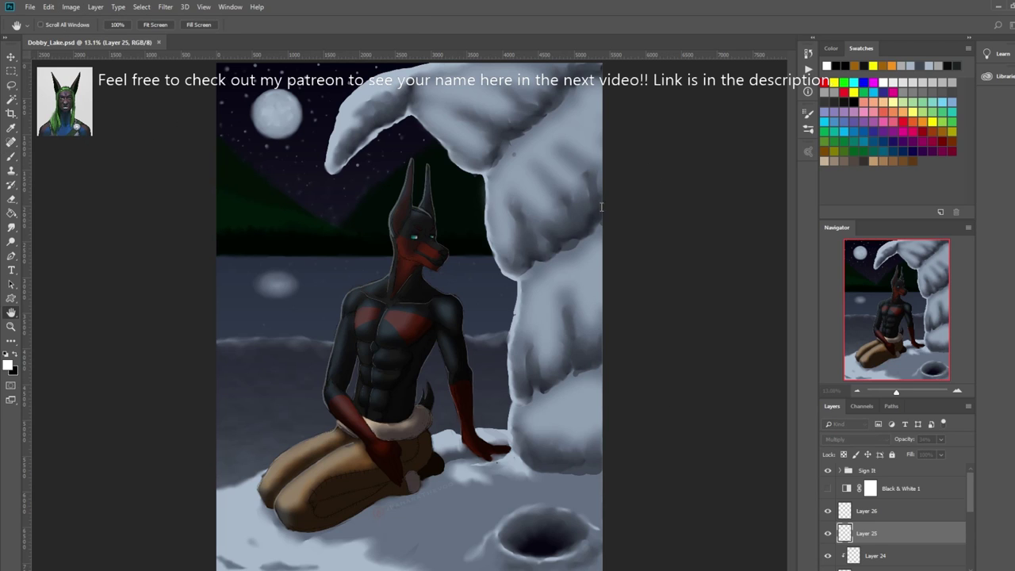